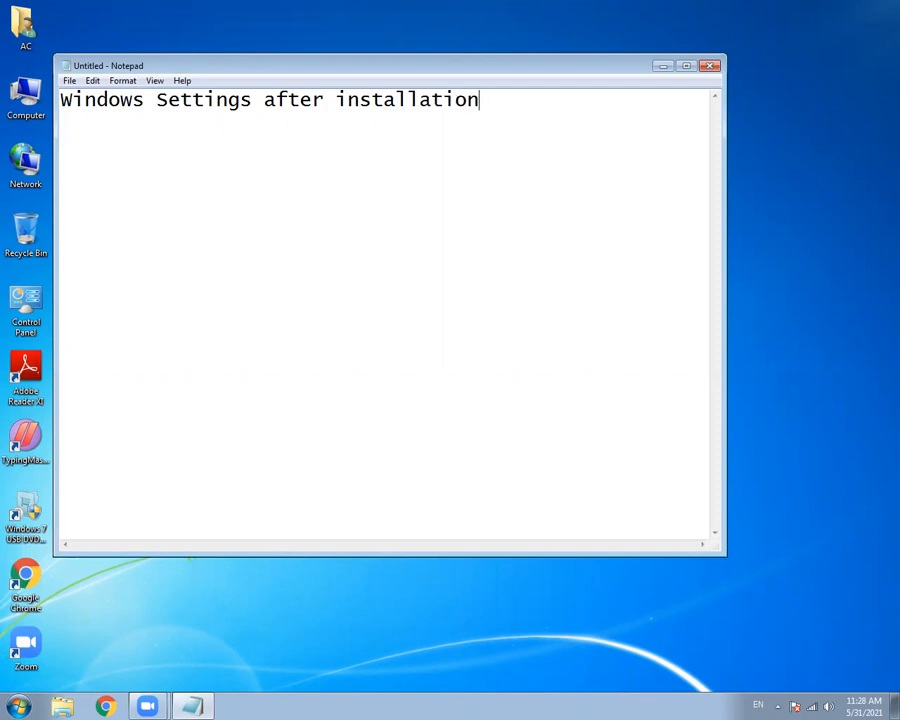
Step: Change the heading so it reads "Windows Settings after installing windows:"
{"action": "key", "text": "BackSpace"}
{"action": "key", "text": "BackSpace"}
{"action": "key", "text": "BackSpace"}
{"action": "key", "text": "BackSpace"}
{"action": "key", "text": "BackSpace"}
{"action": "key", "text": "BackSpace"}
{"action": "key", "text": "BackSpace"}
{"action": "type", "text": "ing windows 7"}
{"action": "key", "text": "BackSpace"}
{"action": "key", "text": "BackSpace"}
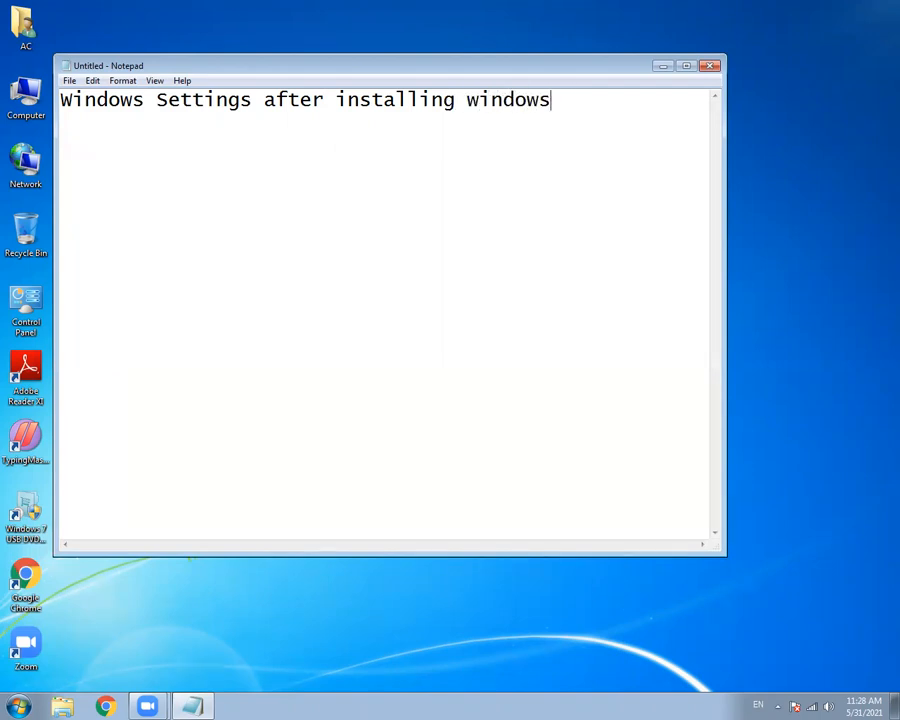
{"action": "type", "text": ":"}
Step: Add the first list item "1- Windows update setting", leaving a blank line below the heading
{"action": "key", "text": "Return"}
{"action": "key", "text": "Return"}
{"action": "type", "text": "1- Windows"}
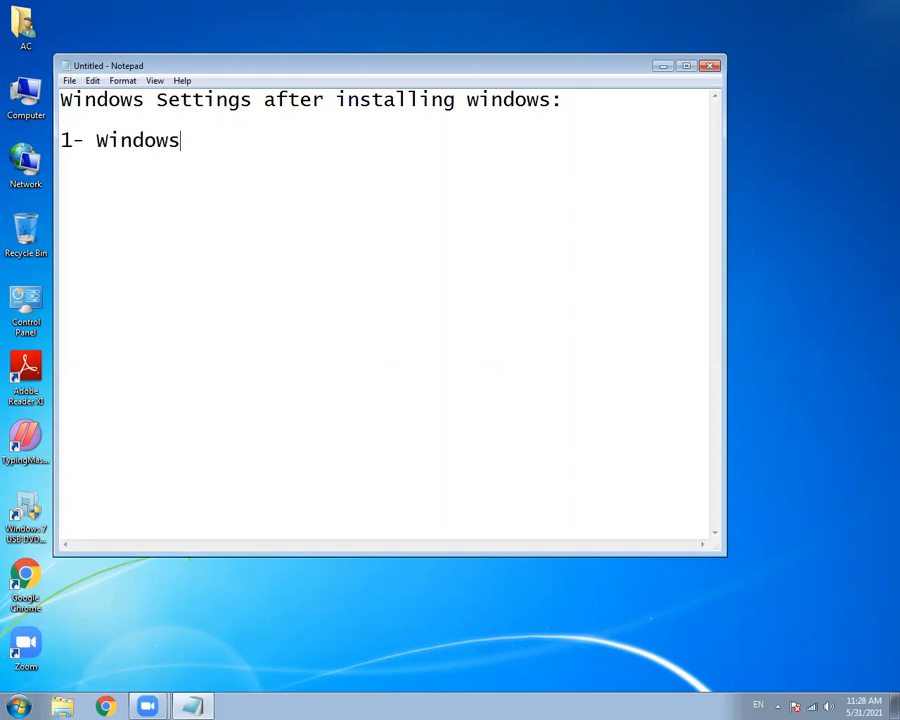
{"action": "type", "text": " update setting"}
Step: Add the second list item "2- Best performance setting" on a new line
{"action": "key", "text": "Return"}
{"action": "type", "text": "2- Per"}
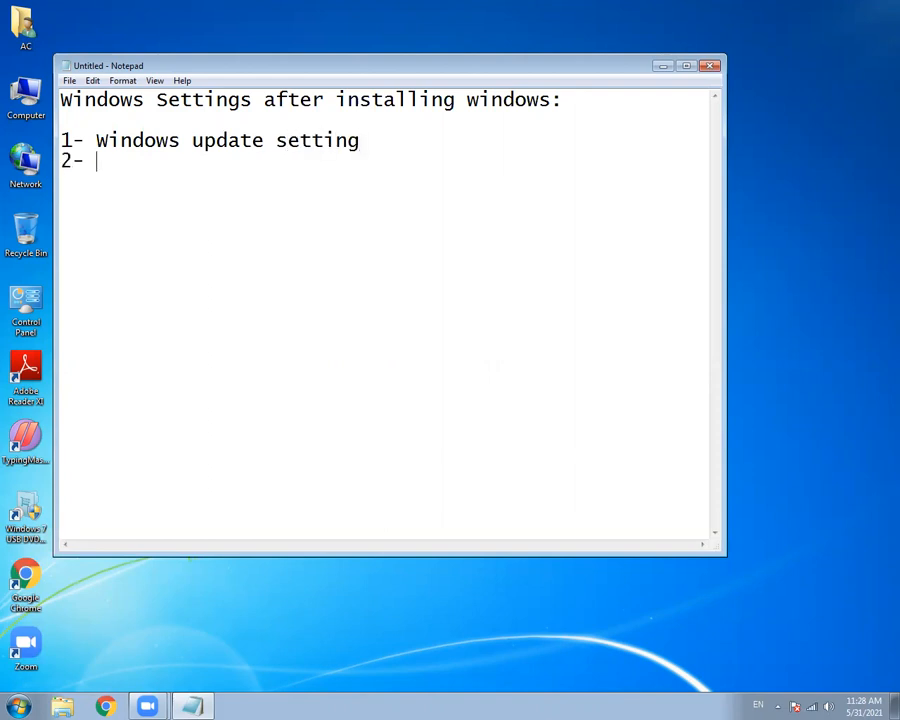
{"action": "key", "text": "BackSpace"}
{"action": "key", "text": "BackSpace"}
{"action": "key", "text": "BackSpace"}
{"action": "type", "text": "Best poer"}
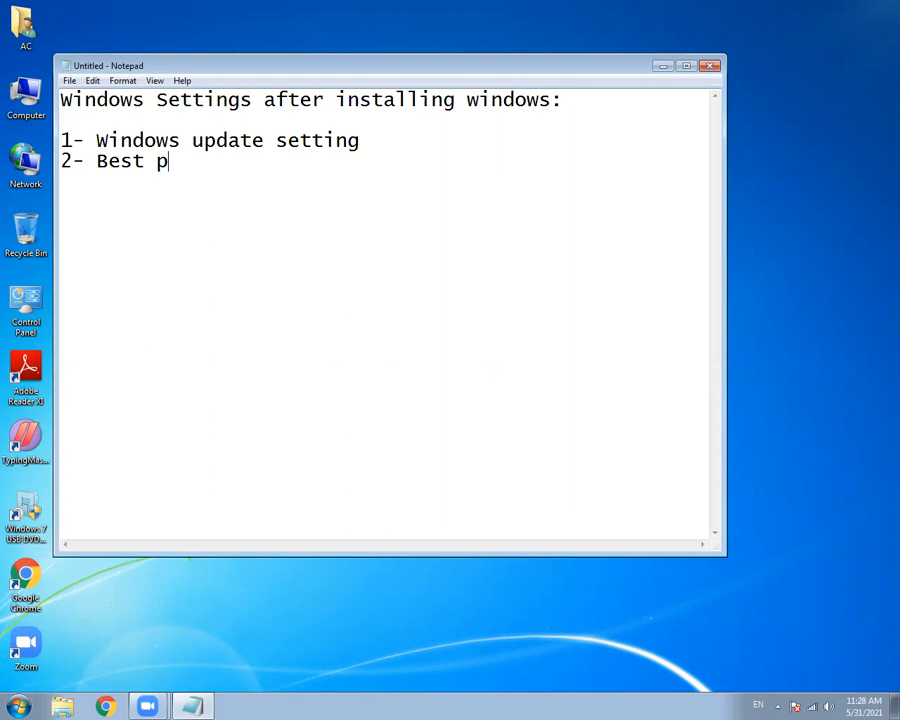
{"action": "key", "text": "BackSpace"}
{"action": "key", "text": "BackSpace"}
{"action": "key", "text": "BackSpace"}
{"action": "type", "text": "erformance set"}
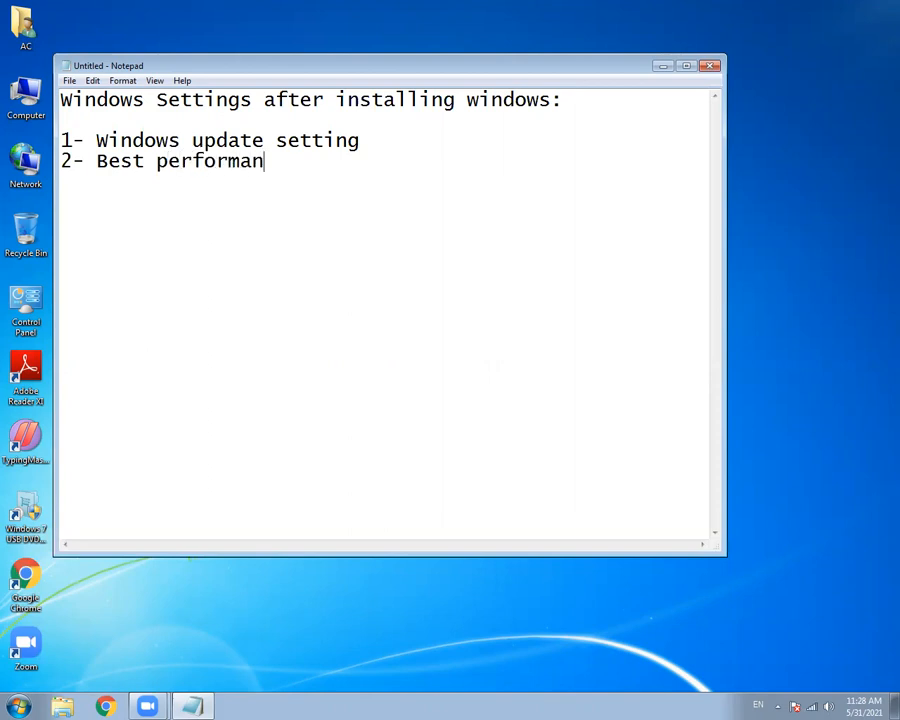
{"action": "key", "text": "BackSpace"}
{"action": "type", "text": "etting"}
Step: Add the third list item "3- RemoteApp setting" on a new line
{"action": "key", "text": "Return"}
{"action": "type", "text": "3- Re"}
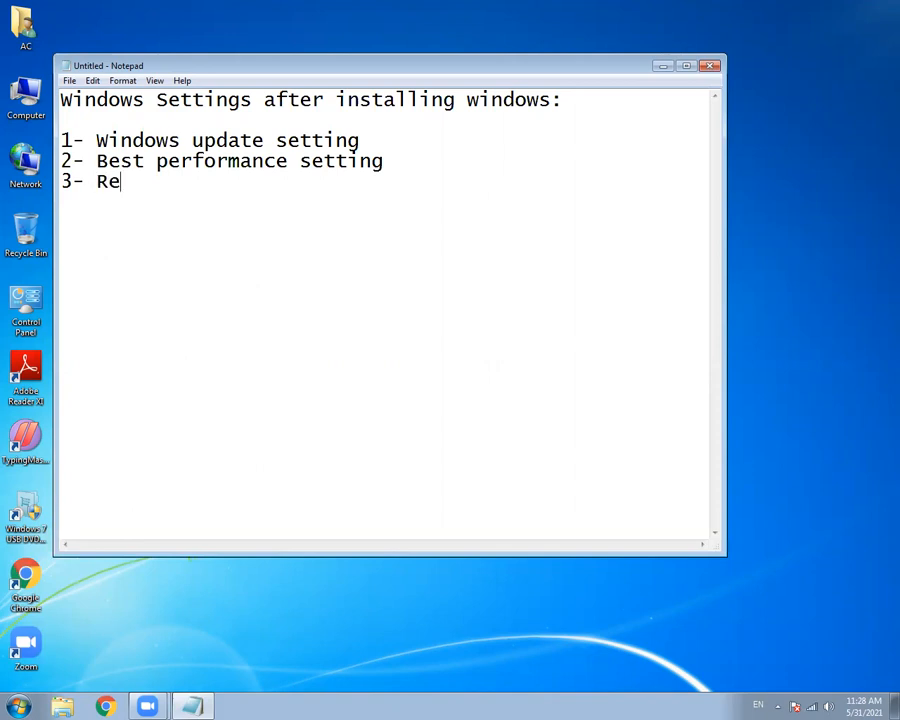
{"action": "type", "text": "moteA"}
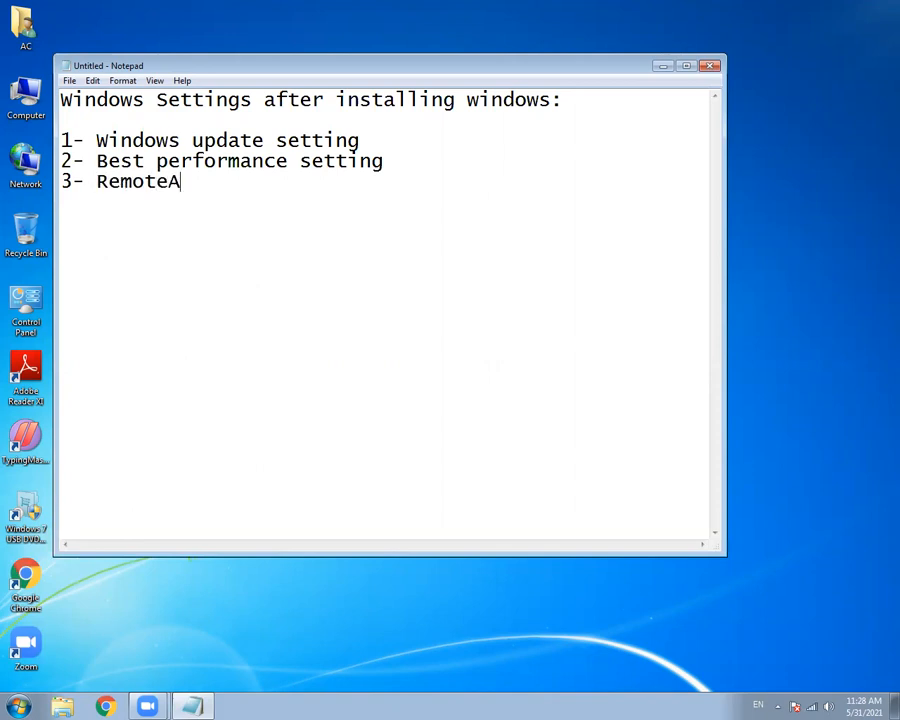
{"action": "type", "text": "pp setting"}
Step: Leave three blank lines below the list and write the section title "1- Turn off Windows update"
{"action": "key", "text": "Return"}
{"action": "key", "text": "Return"}
{"action": "key", "text": "Return"}
{"action": "key", "text": "Return"}
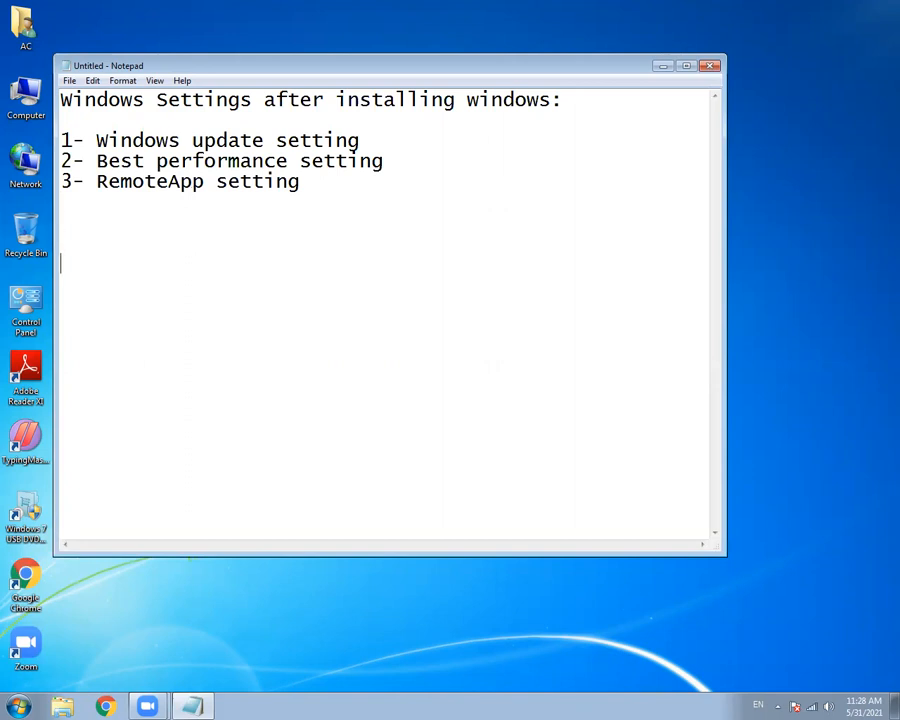
{"action": "type", "text": "1- Turn off Windows update"}
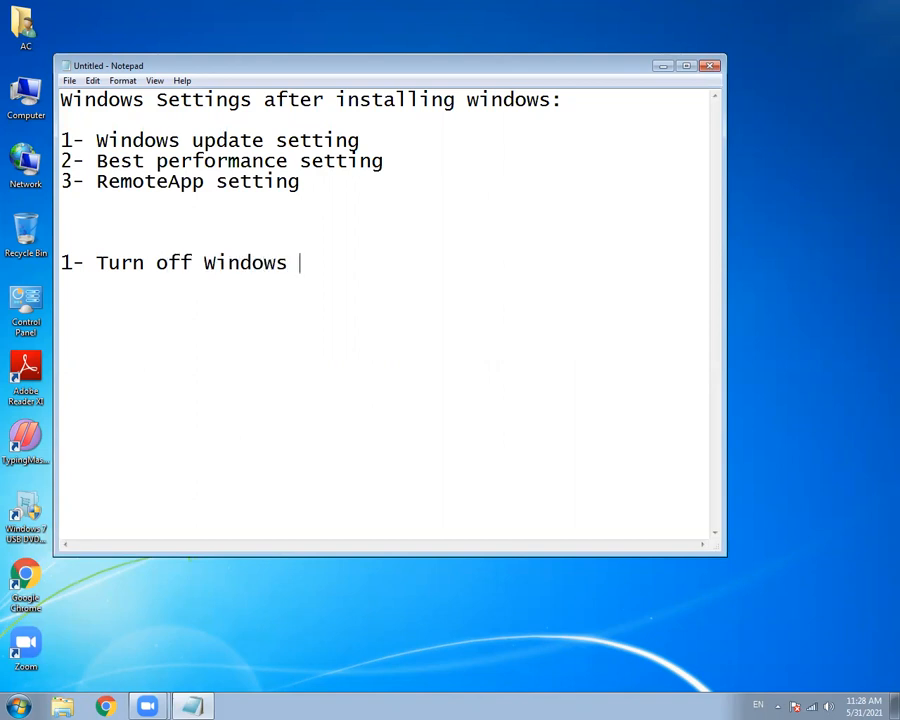
Step: Leave five blank lines and write the section title "2- Set computer for best performance to increase computer speed"
{"action": "key", "text": "Return"}
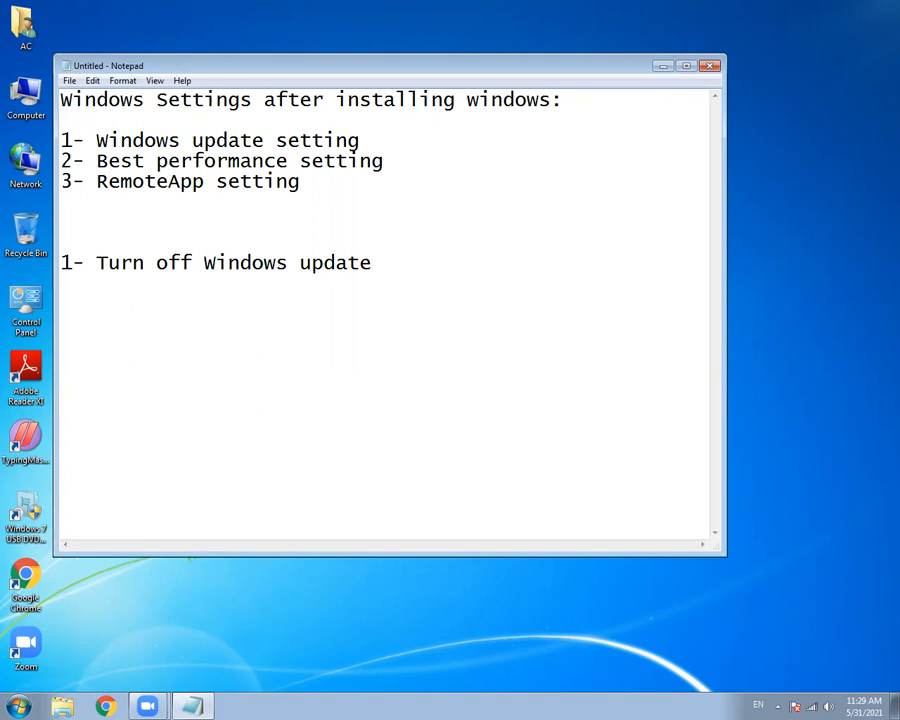
{"action": "key", "text": "Return"}
{"action": "key", "text": "Return"}
{"action": "key", "text": "Return"}
{"action": "key", "text": "Return"}
{"action": "key", "text": "Return"}
{"action": "type", "text": "2- Set computer for best e"}
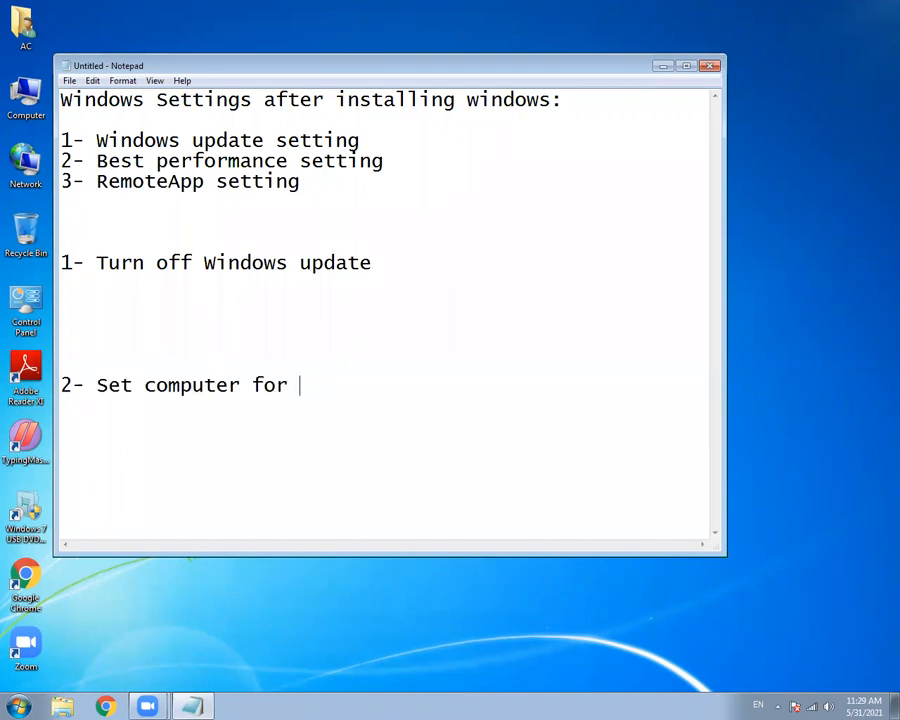
{"action": "key", "text": "BackSpace"}
{"action": "type", "text": "ope"}
{"action": "key", "text": "BackSpace"}
{"action": "key", "text": "BackSpace"}
{"action": "key", "text": "BackSpace"}
{"action": "type", "text": "perform"}
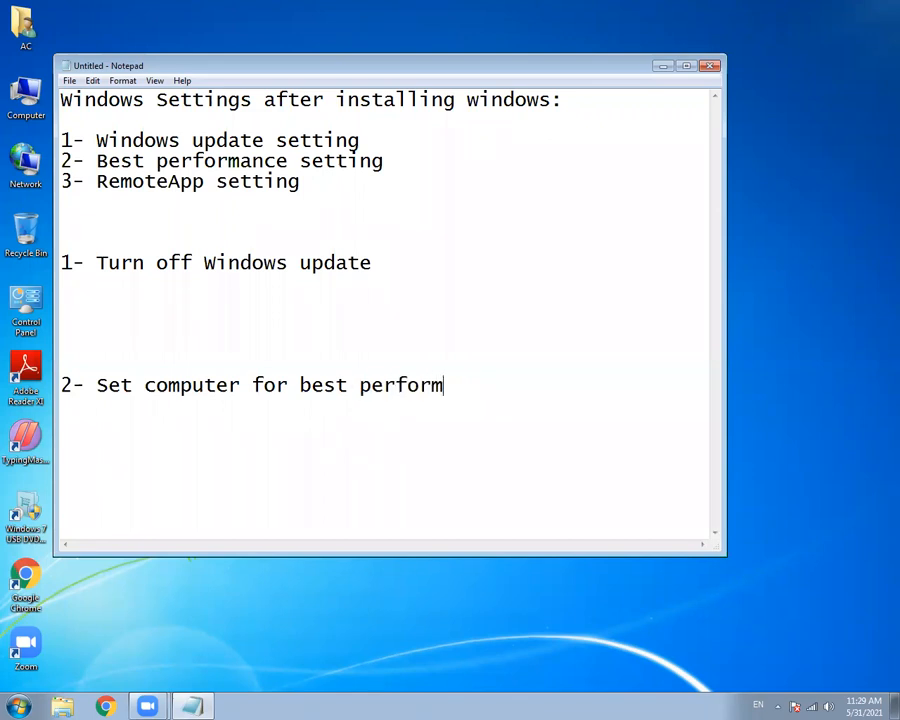
{"action": "type", "text": "ance to incr"}
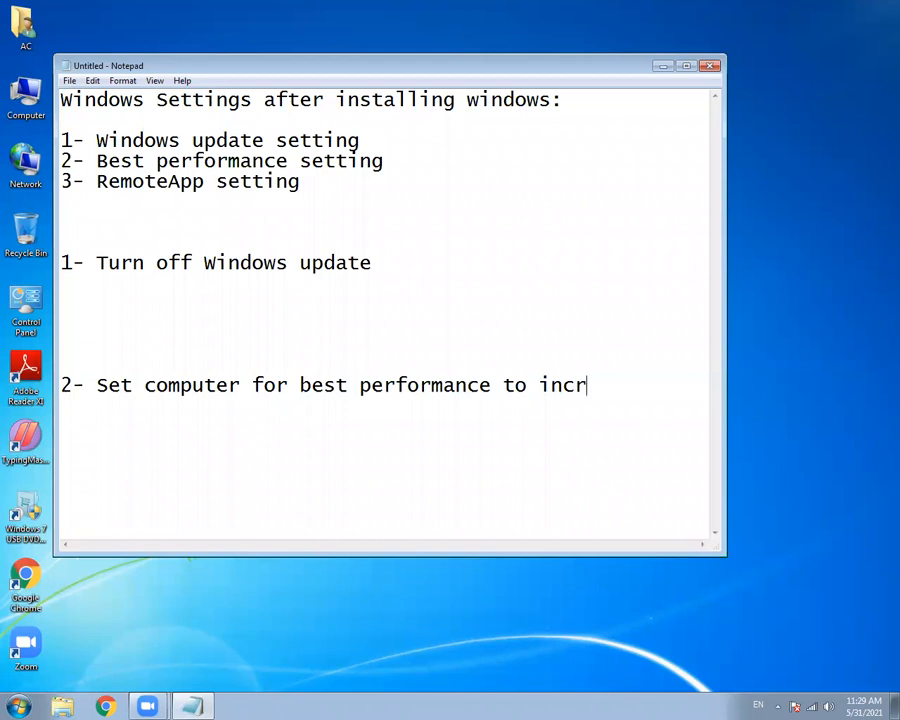
{"action": "type", "text": "ease computer speed"}
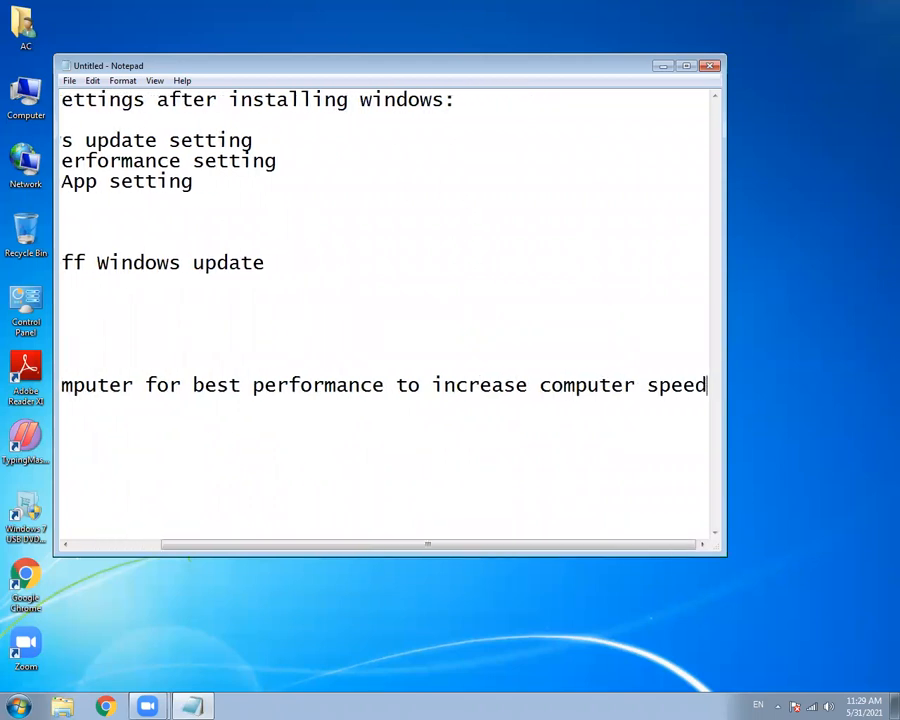
Step: Turn on word wrap for the note so the long line fits the window
{"action": "key", "text": "Home"}
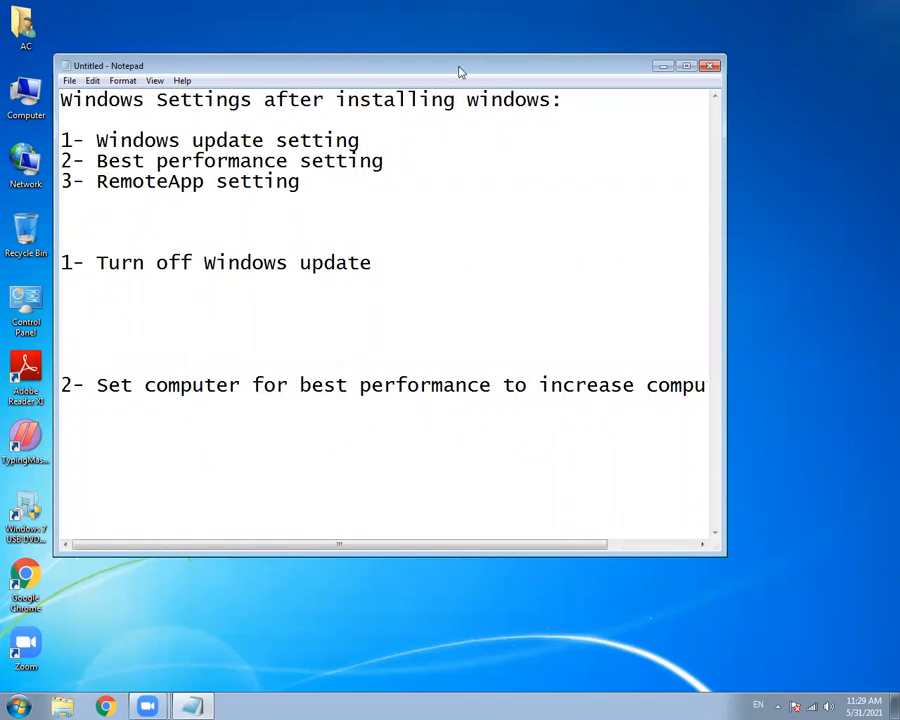
{"action": "left_click", "coordinate": [122, 80]}
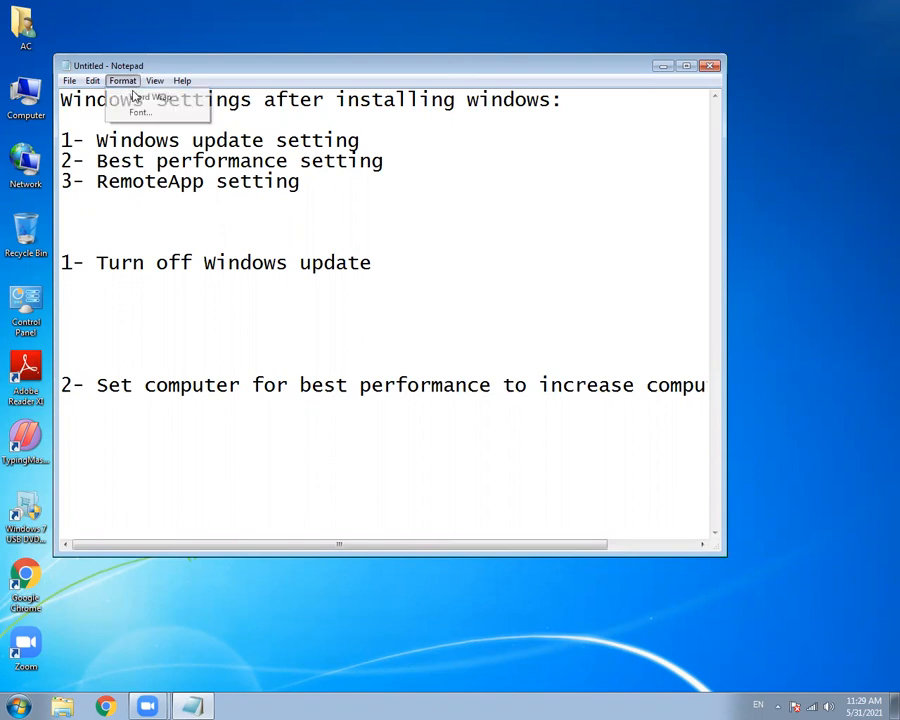
{"action": "left_click", "coordinate": [142, 95]}
Step: Leave four blank lines below the second section title and write "3- RemoteApp"
{"action": "key", "text": "Return"}
{"action": "key", "text": "Return"}
{"action": "key", "text": "Return"}
{"action": "key", "text": "Return"}
{"action": "key", "text": "Return"}
{"action": "type", "text": "3"}
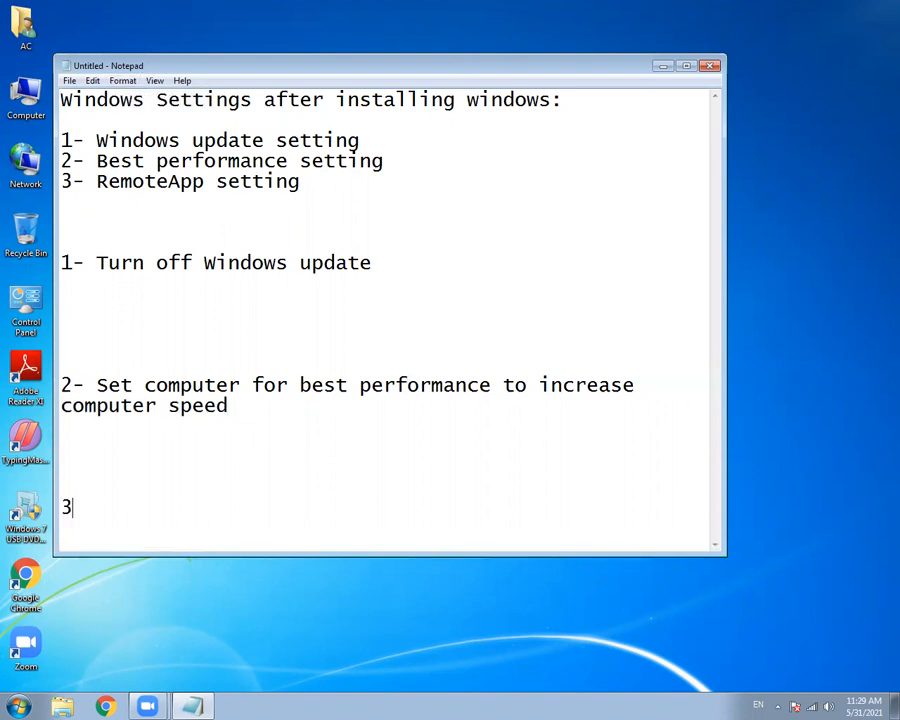
{"action": "type", "text": "- RemoteApp"}
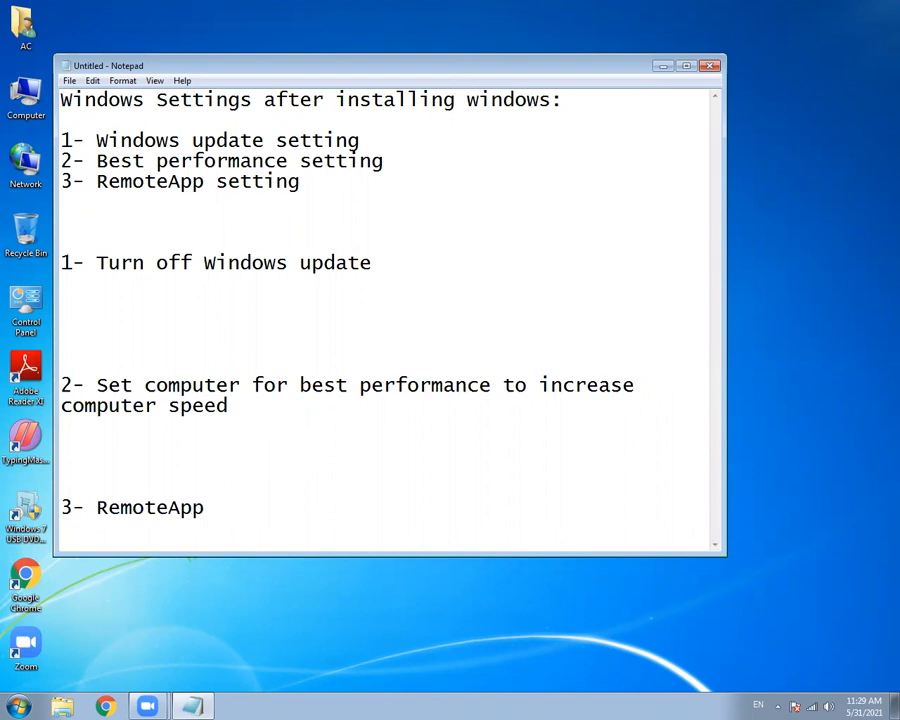
Step: Reword the third section title to "3- Turn off Remote Access"
{"action": "key", "text": "Left"}
{"action": "key", "text": "Left"}
{"action": "key", "text": "Left"}
{"action": "key", "text": "Left"}
{"action": "key", "text": "Left"}
{"action": "key", "text": "Left"}
{"action": "key", "text": "Left"}
{"action": "key", "text": "Left"}
{"action": "key", "text": "Left"}
{"action": "type", "text": "Turn off"}
{"action": "key", "text": "End"}
{"action": "key", "text": "BackSpace"}
{"action": "key", "text": "BackSpace"}
{"action": "key", "text": "BackSpace"}
{"action": "type", "text": "Access"}
Step: Place the text cursor on the line below "1- Turn off Windows update" and minimize the note window
{"action": "key", "text": "Up"}
{"action": "key", "text": "Up"}
{"action": "key", "text": "Up"}
{"action": "key", "text": "Up"}
{"action": "key", "text": "Up"}
{"action": "key", "text": "Up"}
{"action": "key", "text": "Up"}
{"action": "key", "text": "Up"}
{"action": "key", "text": "Up"}
{"action": "key", "text": "Up"}
{"action": "key", "text": "Up"}
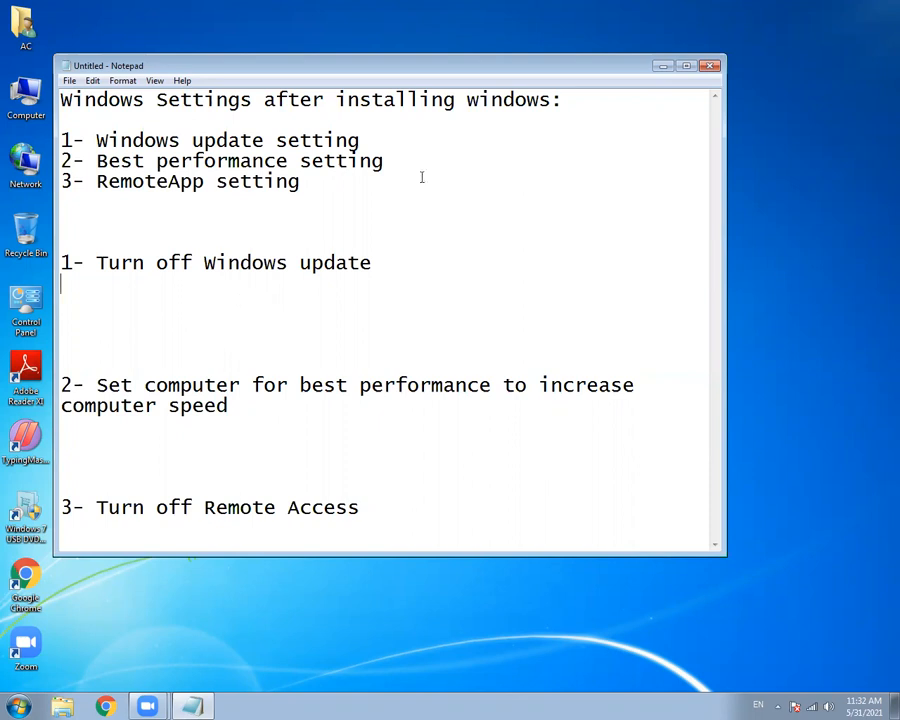
{"action": "left_click", "coordinate": [662, 66]}
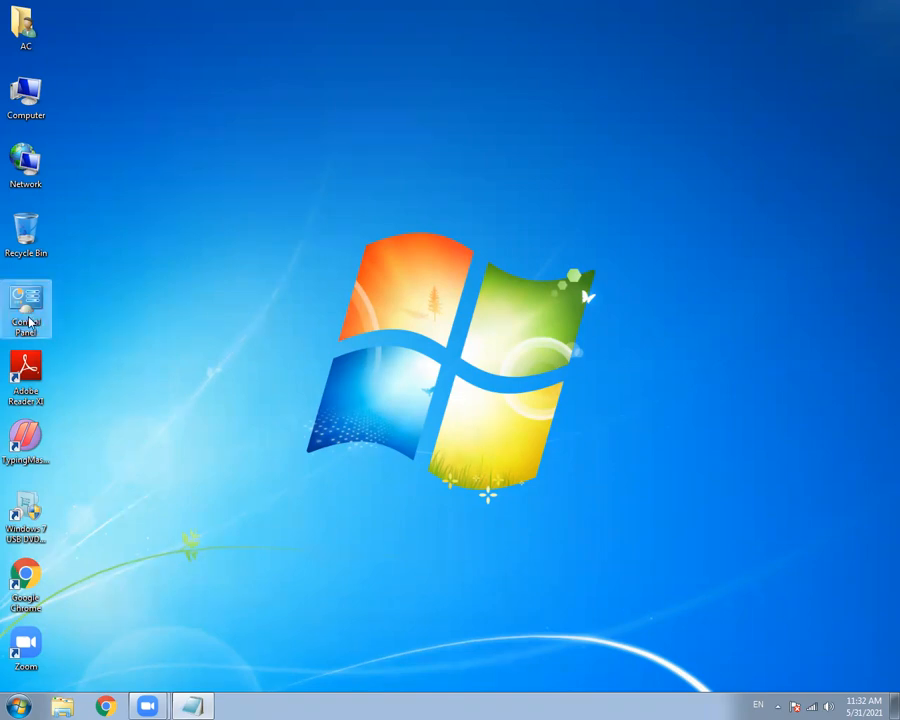
Step: Open the Control Panel by running the command "control panel"
{"action": "left_click", "coordinate": [18, 706]}
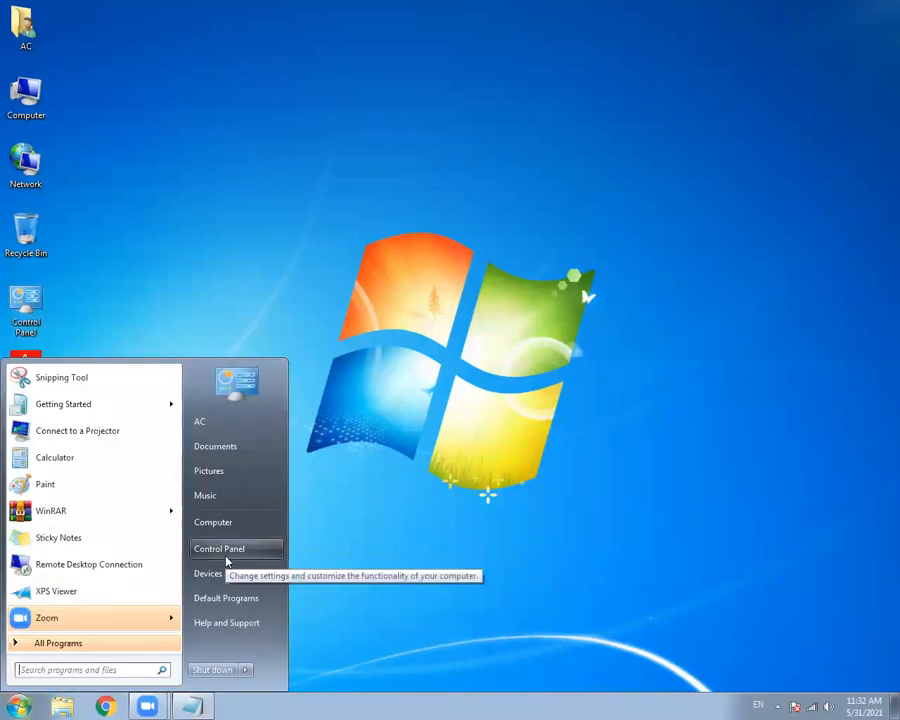
{"action": "key", "text": "super+r"}
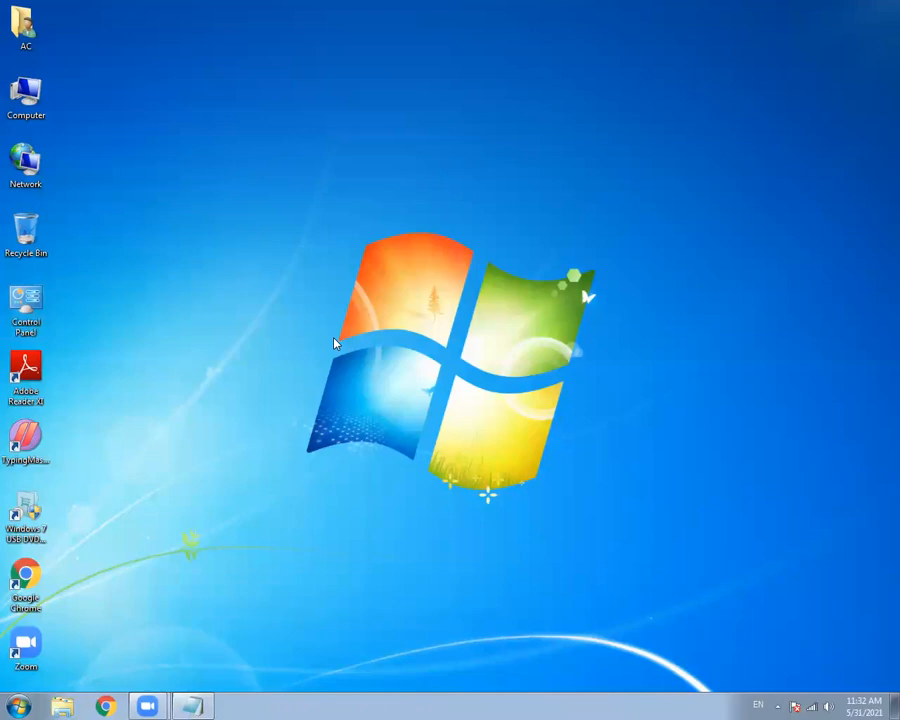
{"action": "type", "text": "cotn"}
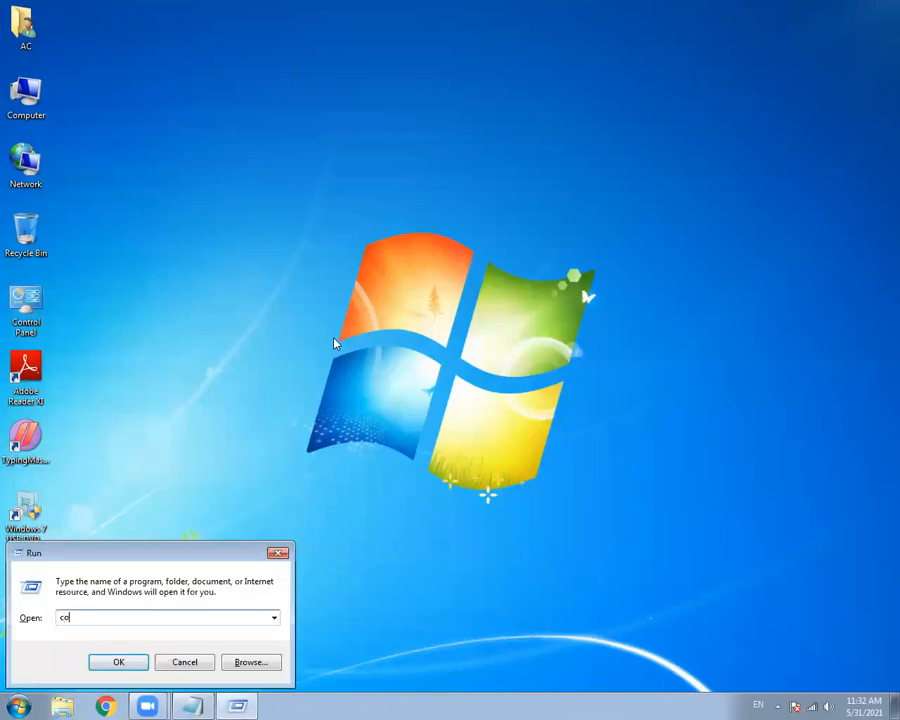
{"action": "key", "text": "BackSpace"}
{"action": "key", "text": "BackSpace"}
{"action": "type", "text": "ntrol panel"}
{"action": "key", "text": "Return"}
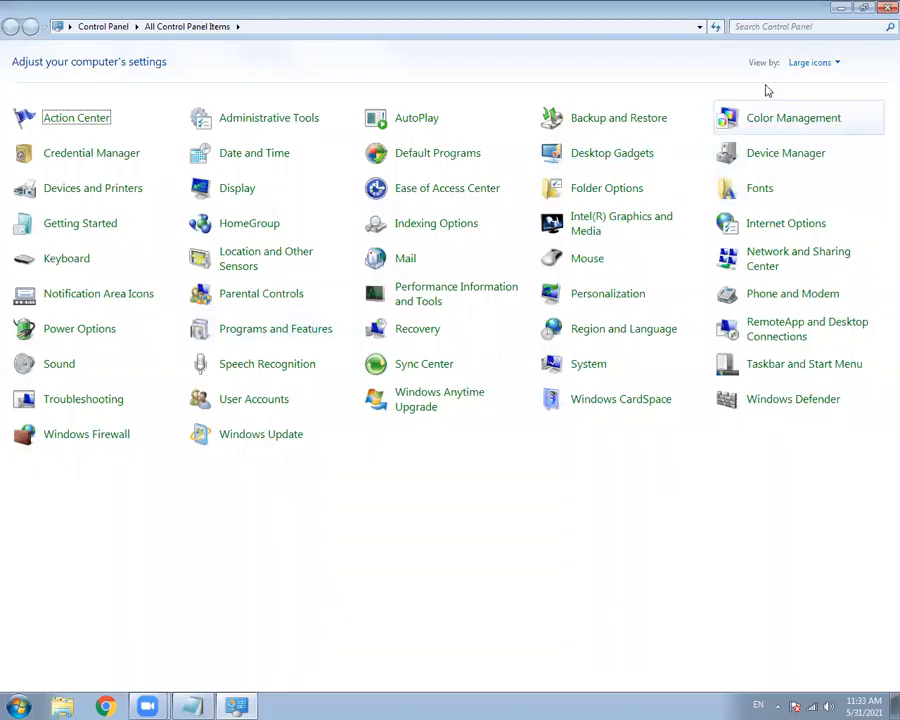
Step: Switch the Control Panel view to Category and back to Large icons
{"action": "left_click", "coordinate": [806, 63]}
{"action": "left_click", "coordinate": [821, 81]}
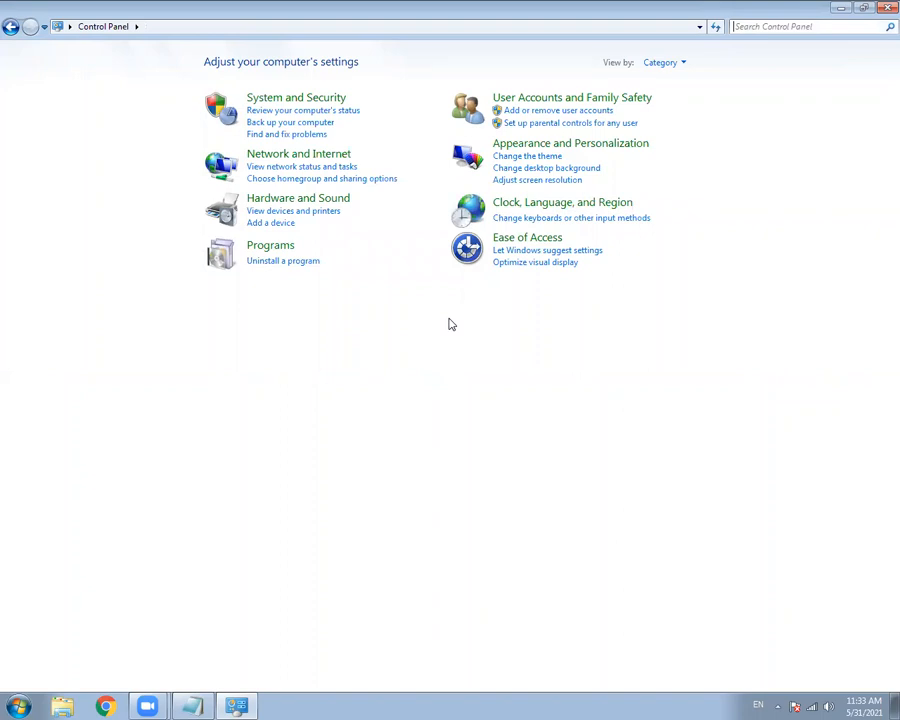
{"action": "left_click", "coordinate": [672, 66]}
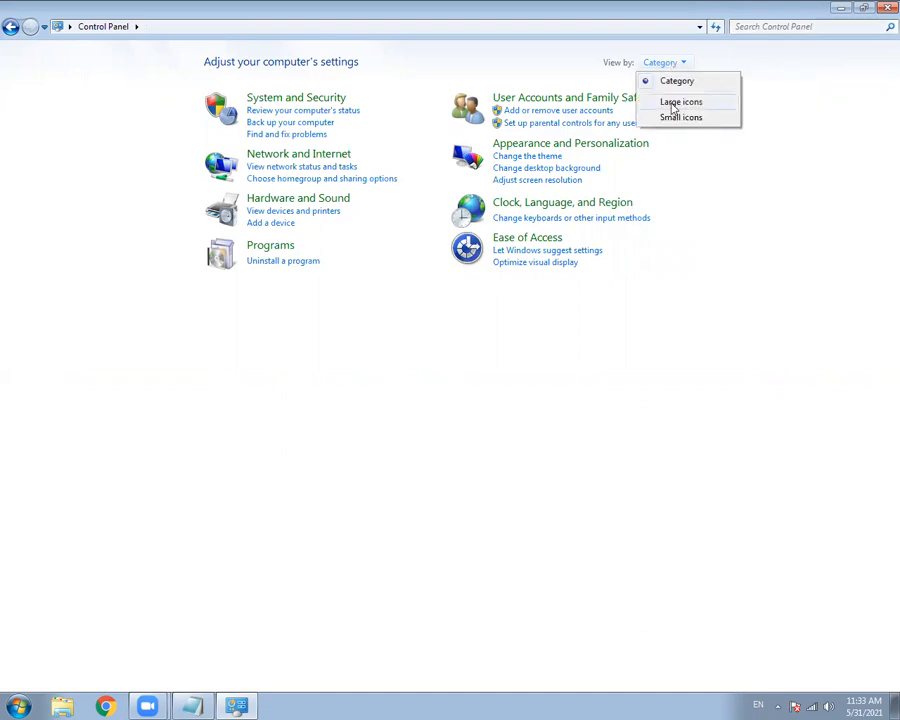
{"action": "left_click", "coordinate": [674, 104]}
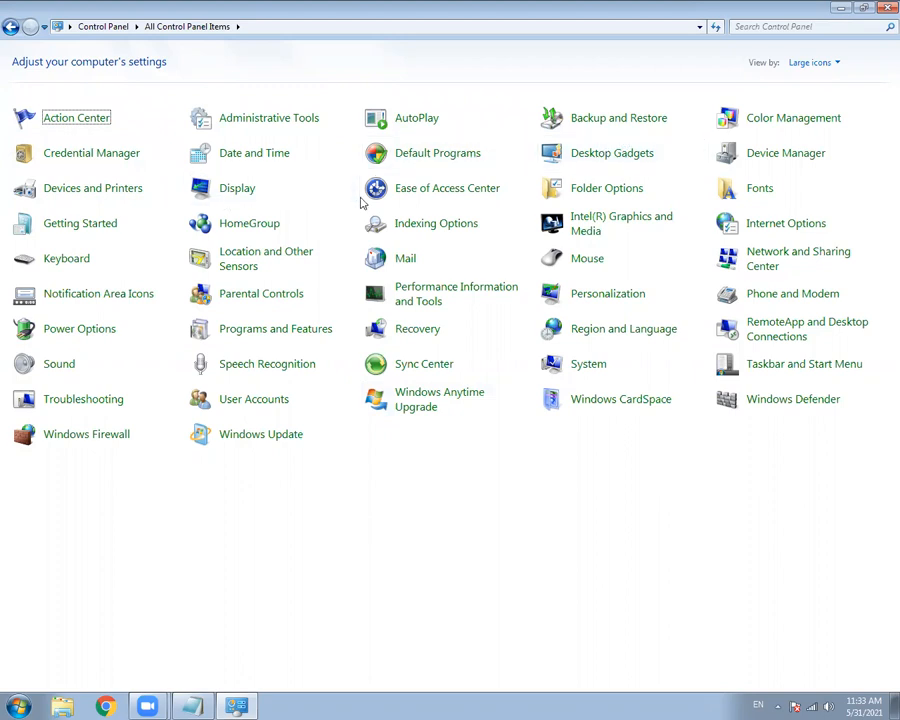
Step: In the Windows Update settings, set important updates to "Install updates automatically (recommended)"
{"action": "left_click", "coordinate": [248, 442]}
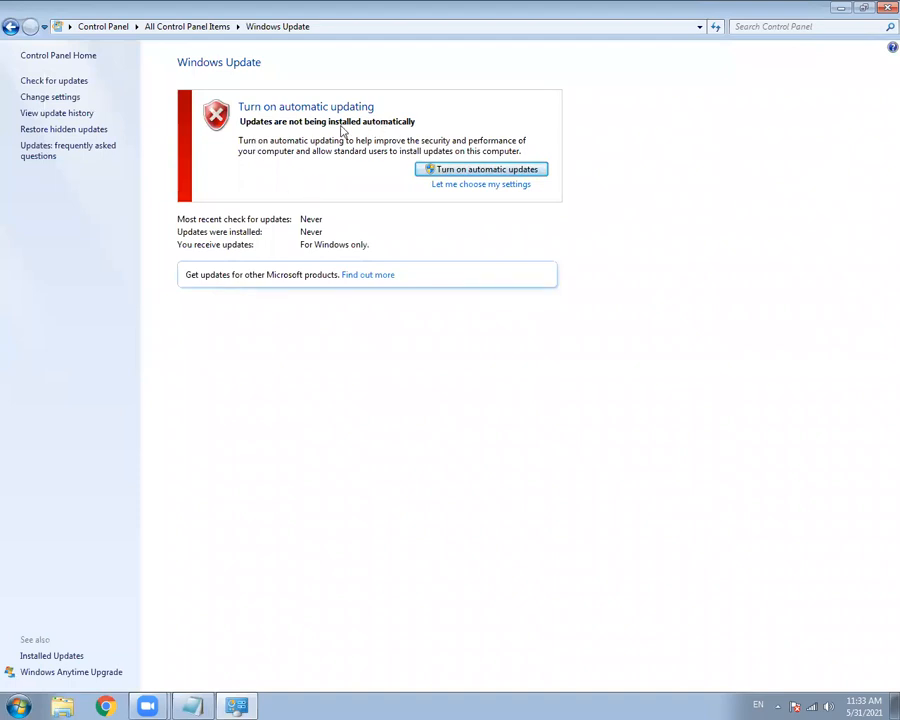
{"action": "left_click", "coordinate": [48, 99]}
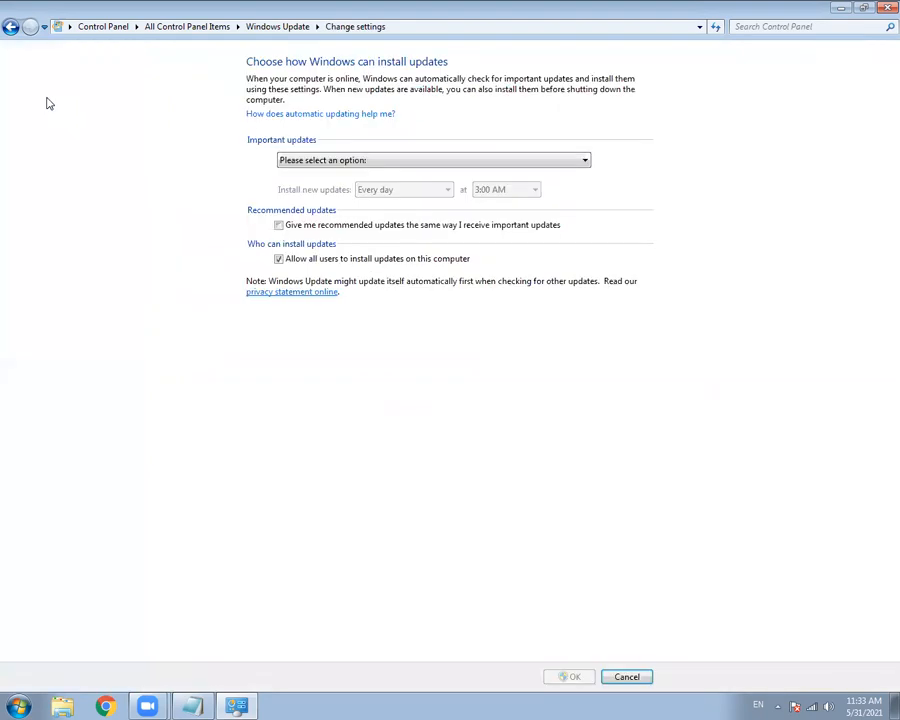
{"action": "left_click", "coordinate": [367, 162]}
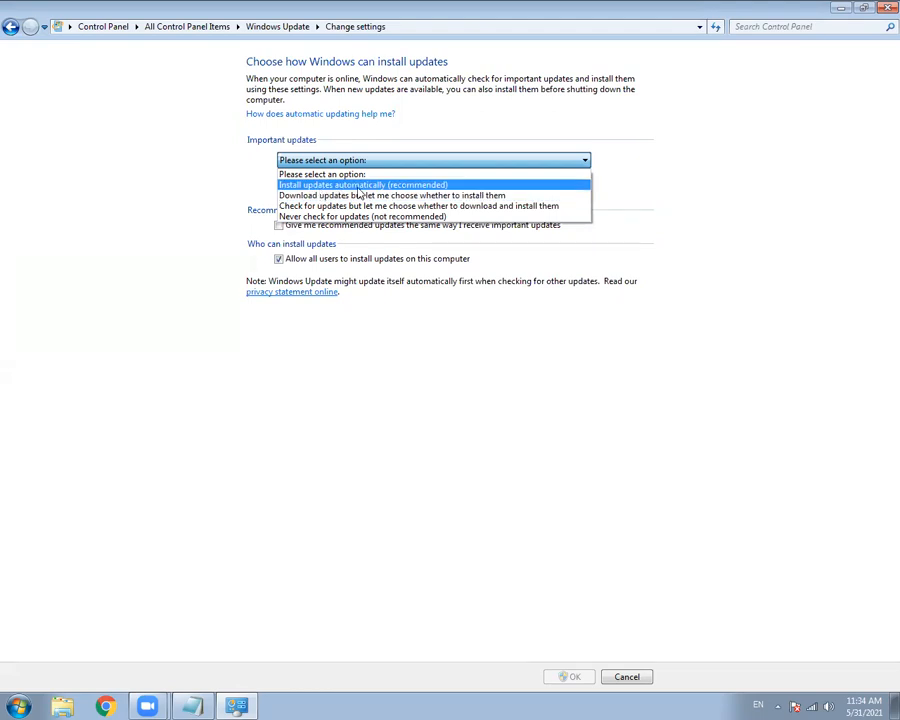
{"action": "left_click", "coordinate": [358, 187]}
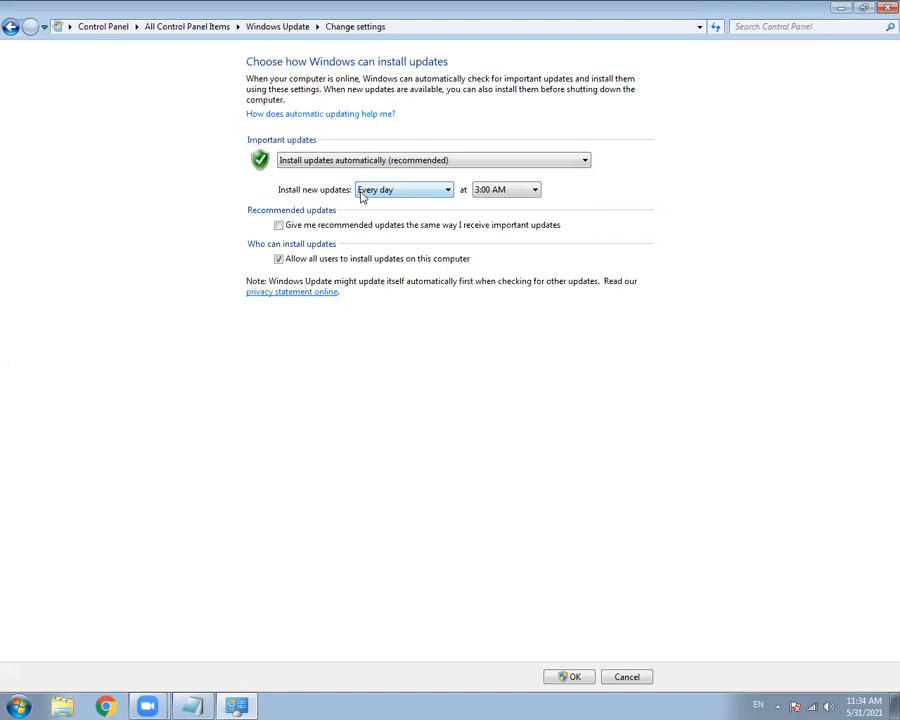
Step: Set the time for installing new updates to 1:00 PM and reselect "Install updates automatically (recommended)"
{"action": "left_click", "coordinate": [492, 190]}
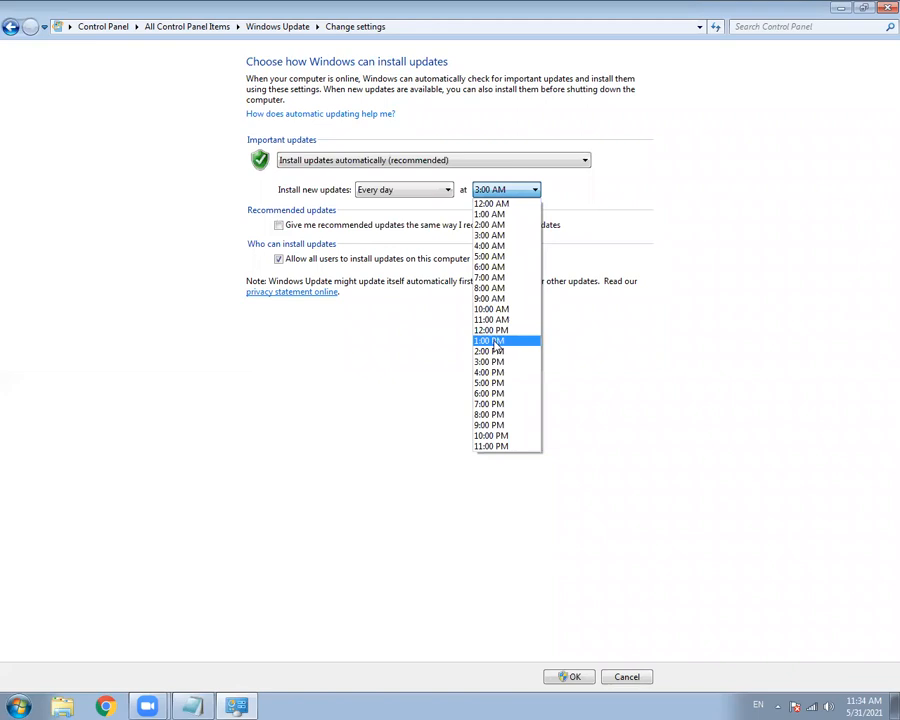
{"action": "left_click", "coordinate": [494, 342]}
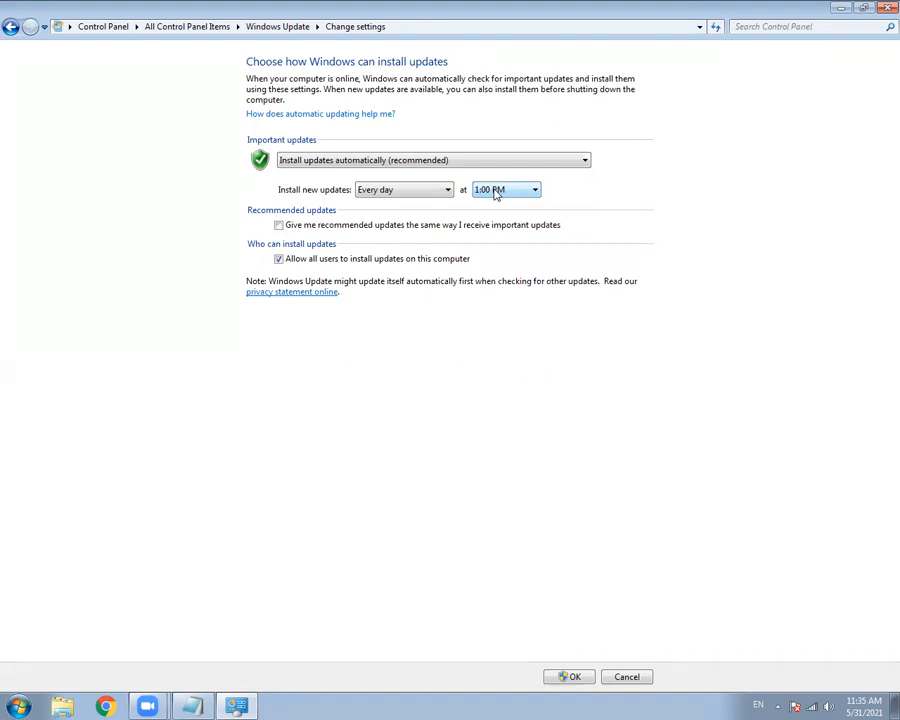
{"action": "left_click", "coordinate": [352, 163]}
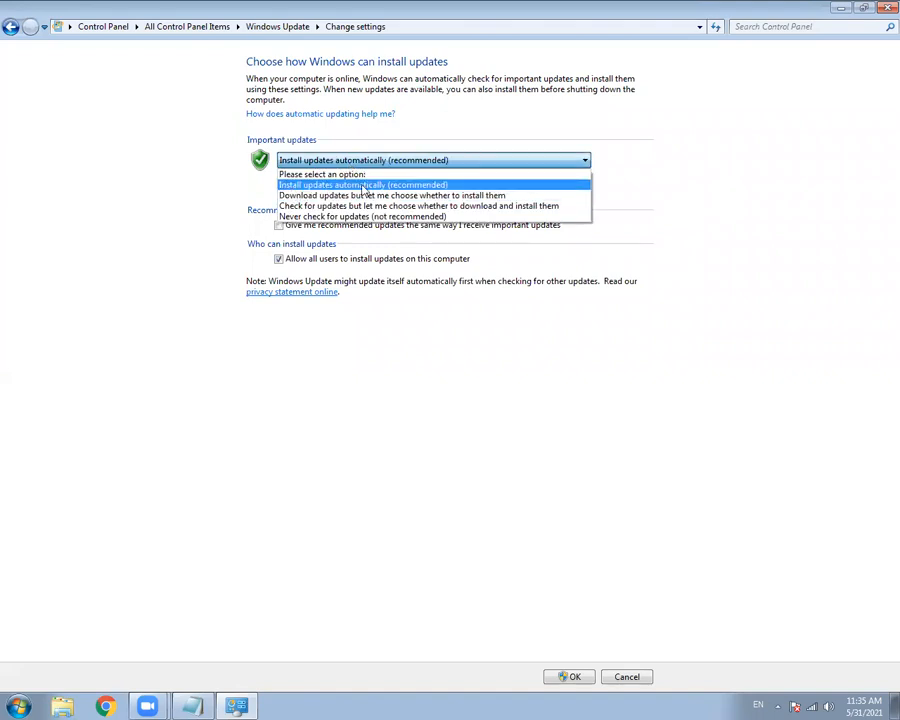
{"action": "left_click", "coordinate": [369, 186]}
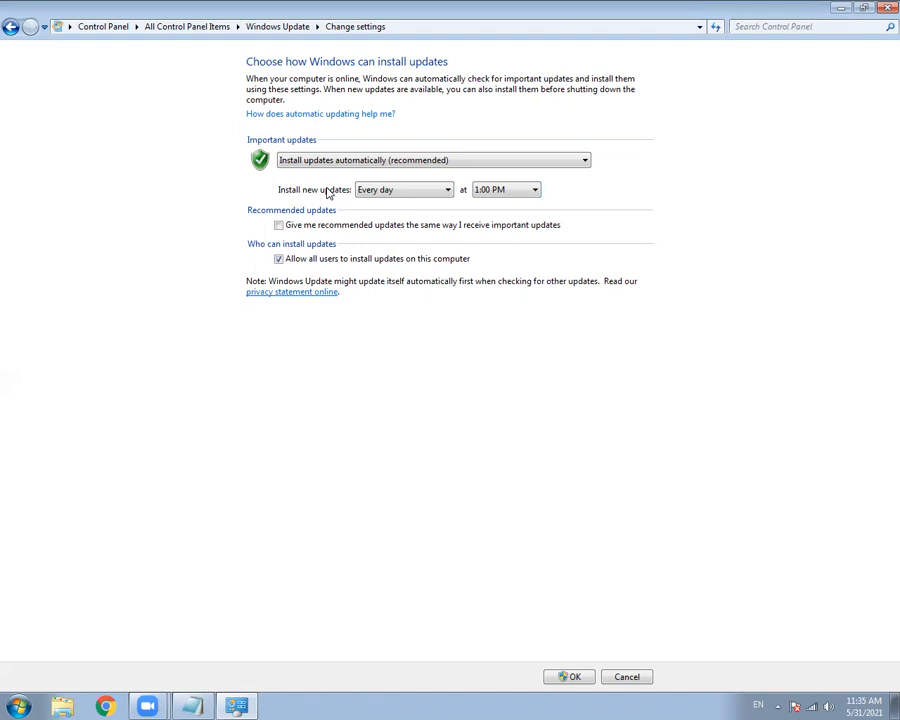
Step: Set important updates to "Never check for updates (not recommended)", apply the change and close the Windows Update window
{"action": "left_click", "coordinate": [325, 162]}
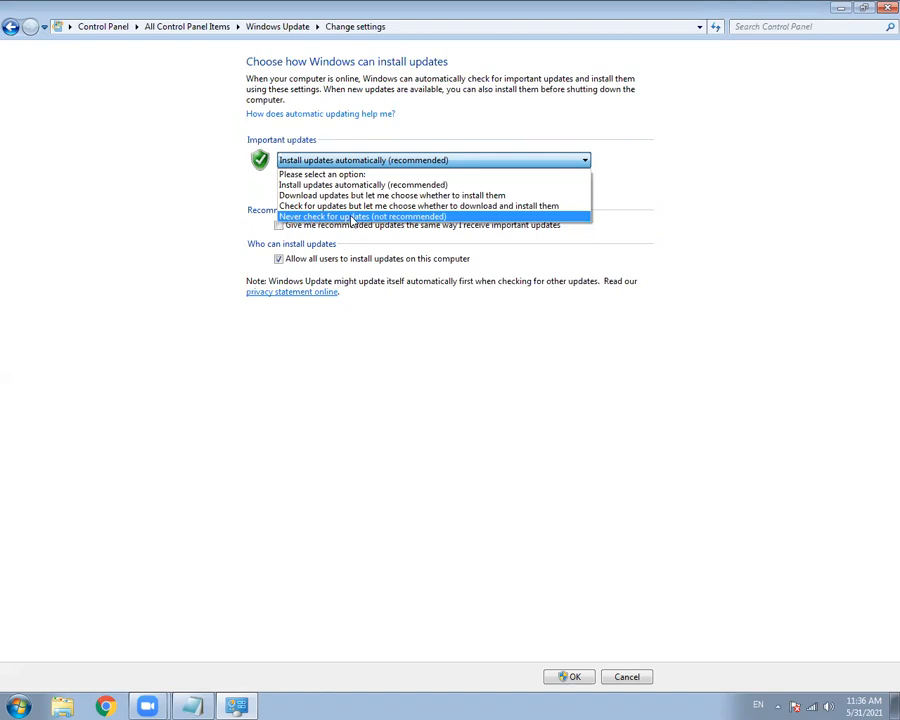
{"action": "left_click", "coordinate": [382, 217]}
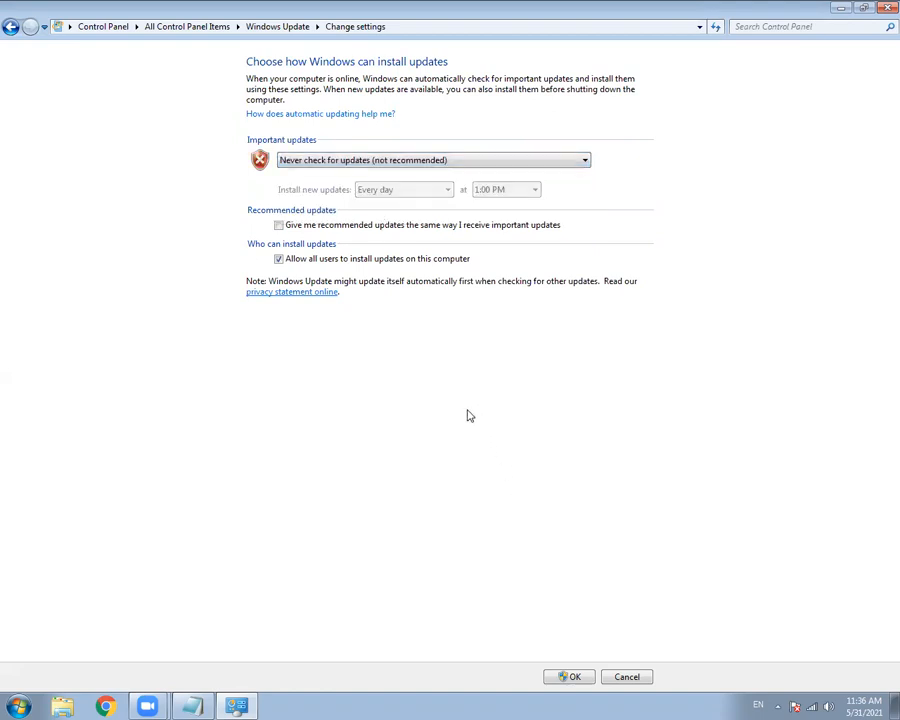
{"action": "left_click", "coordinate": [344, 165]}
{"action": "left_click", "coordinate": [346, 218]}
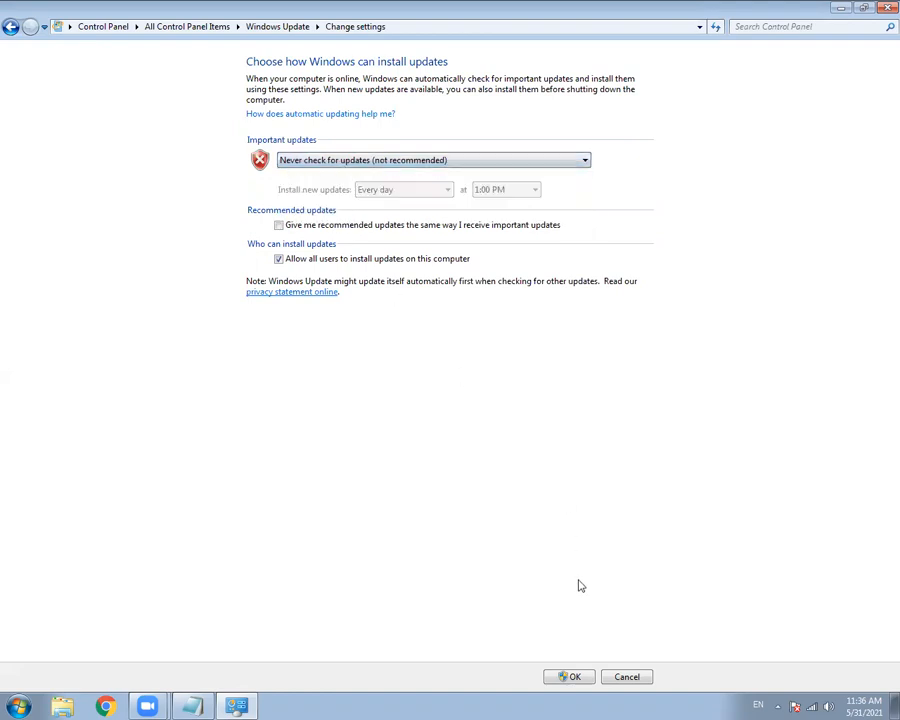
{"action": "left_click", "coordinate": [574, 677]}
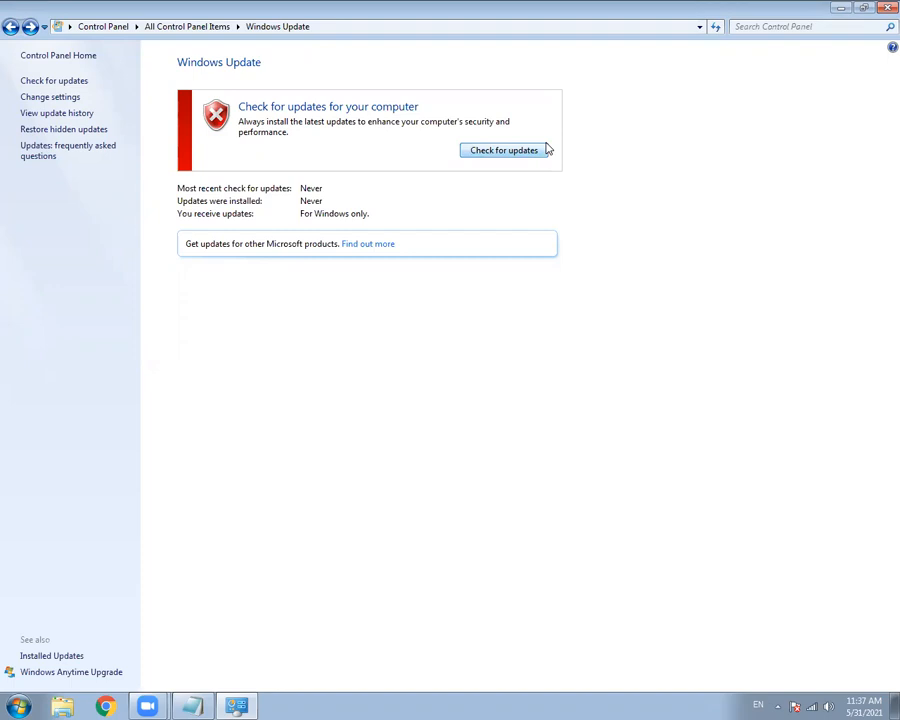
{"action": "left_click", "coordinate": [885, 8]}
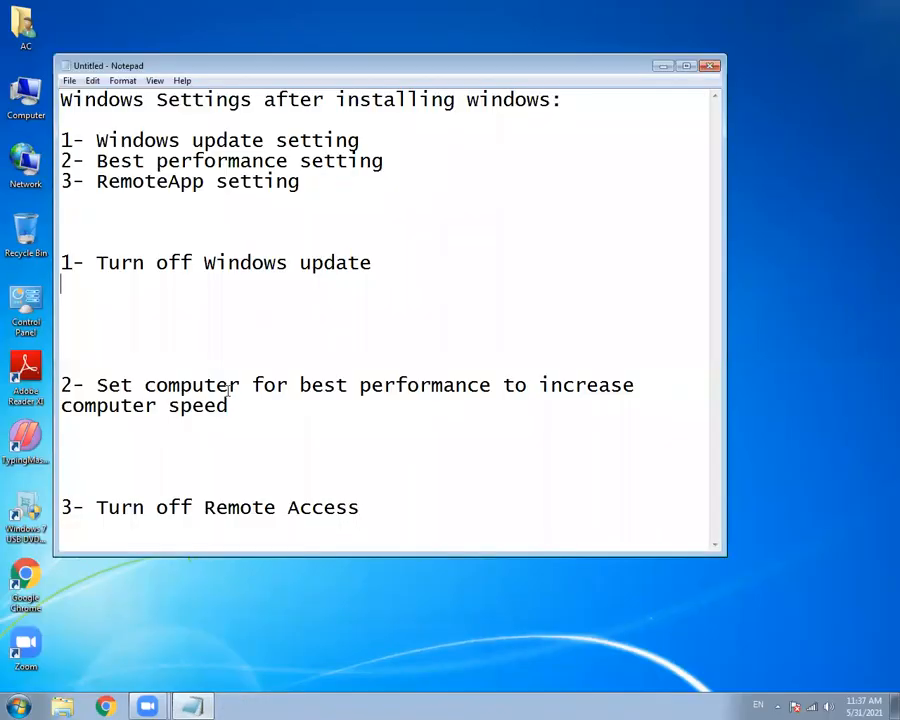
Step: In the note, add the line "1- Go to control panel" below the heading "1- Turn off Windows update"
{"action": "left_click", "coordinate": [192, 706]}
{"action": "key", "text": "Return"}
{"action": "key", "text": "Return"}
{"action": "type", "text": "1- Go to co"}
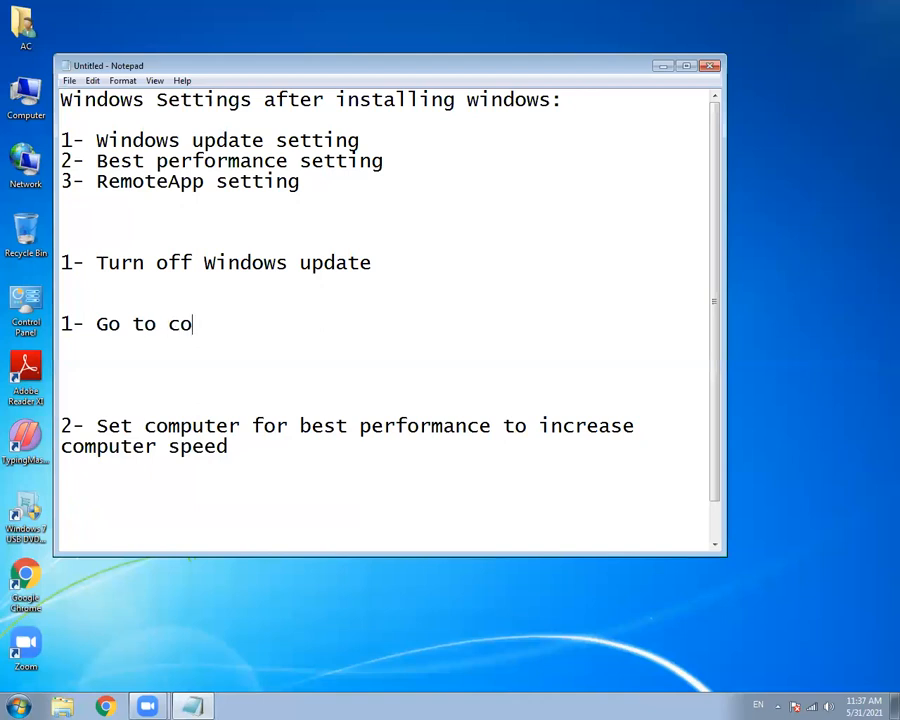
{"action": "type", "text": "ntrol panel"}
{"action": "key", "text": "Return"}
Step: Add the line "2- set view by large icons" to the instructions for turning off Windows update
{"action": "type", "text": "2- "}
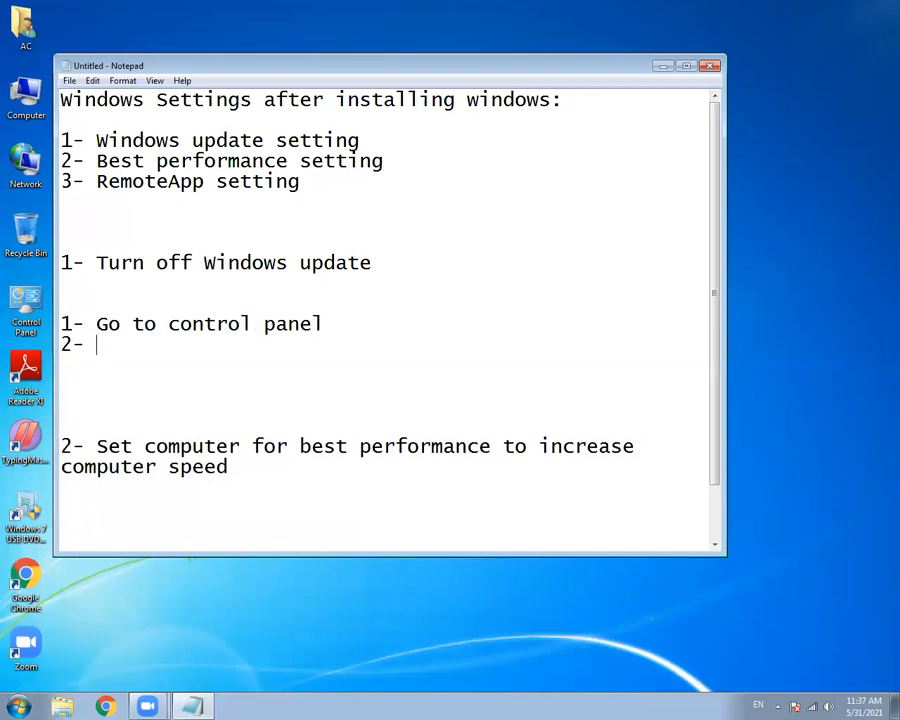
{"action": "type", "text": "set "}
{"action": "type", "text": "for la"}
{"action": "key", "text": "BackSpace"}
{"action": "key", "text": "BackSpace"}
{"action": "key", "text": "BackSpace"}
{"action": "key", "text": "BackSpace"}
{"action": "key", "text": "BackSpace"}
{"action": "key", "text": "BackSpace"}
{"action": "type", "text": "vire"}
{"action": "key", "text": "BackSpace"}
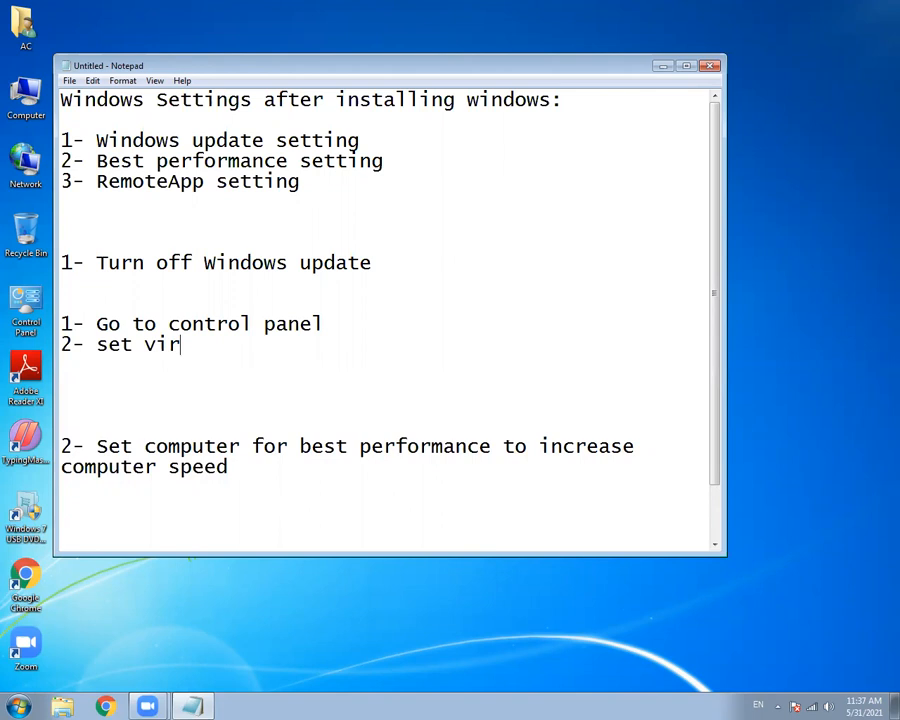
{"action": "key", "text": "BackSpace"}
{"action": "type", "text": "ew by large"}
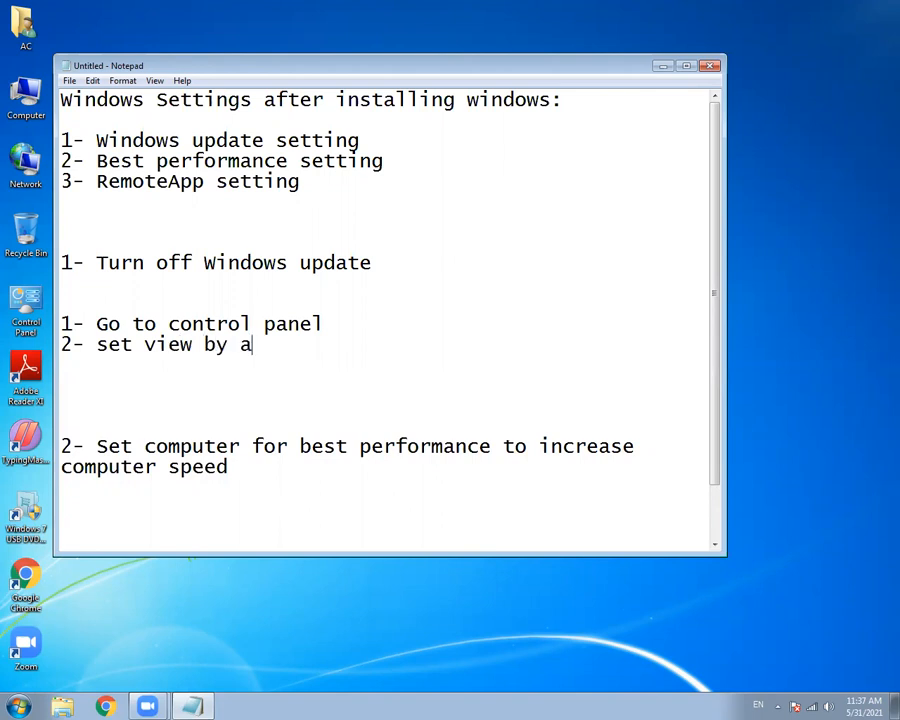
{"action": "type", "text": " icons"}
{"action": "key", "text": "Return"}
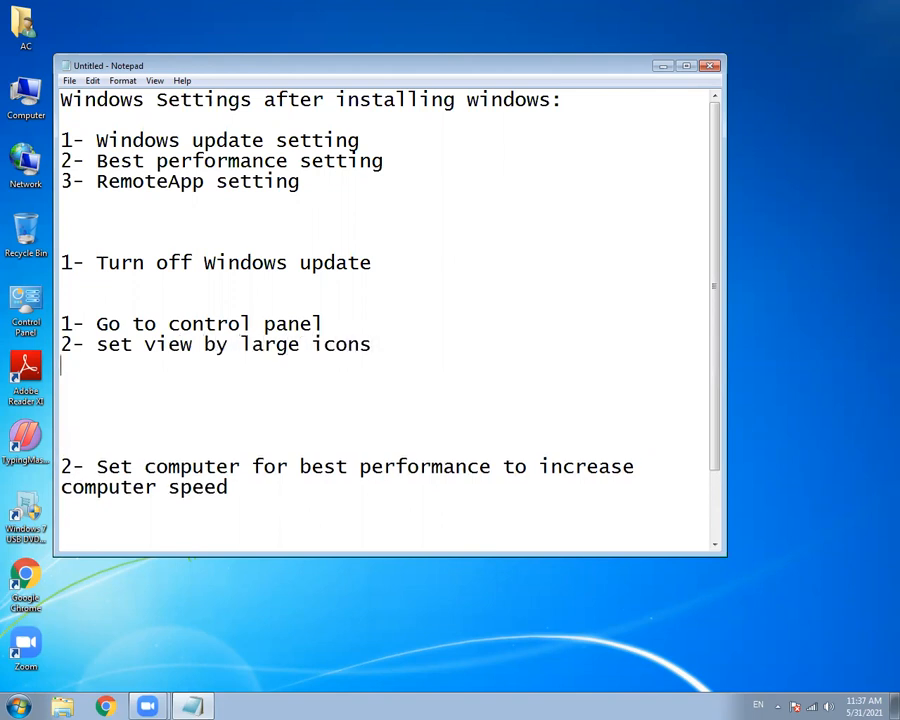
Step: Add the line "3- go to Windows update" to the instructions in the note
{"action": "type", "text": "3- go to Window"}
{"action": "key", "text": "BackSpace"}
{"action": "type", "text": "ows update"}
{"action": "key", "text": "Return"}
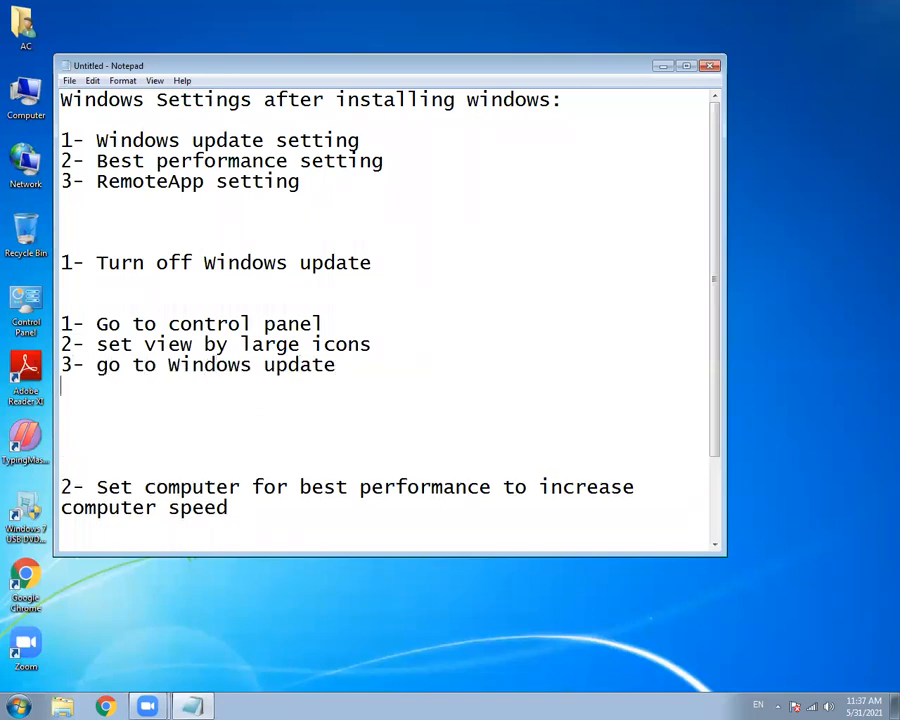
Step: Add the line "4- change settings" to the instructions in the note
{"action": "type", "text": "4- chnag"}
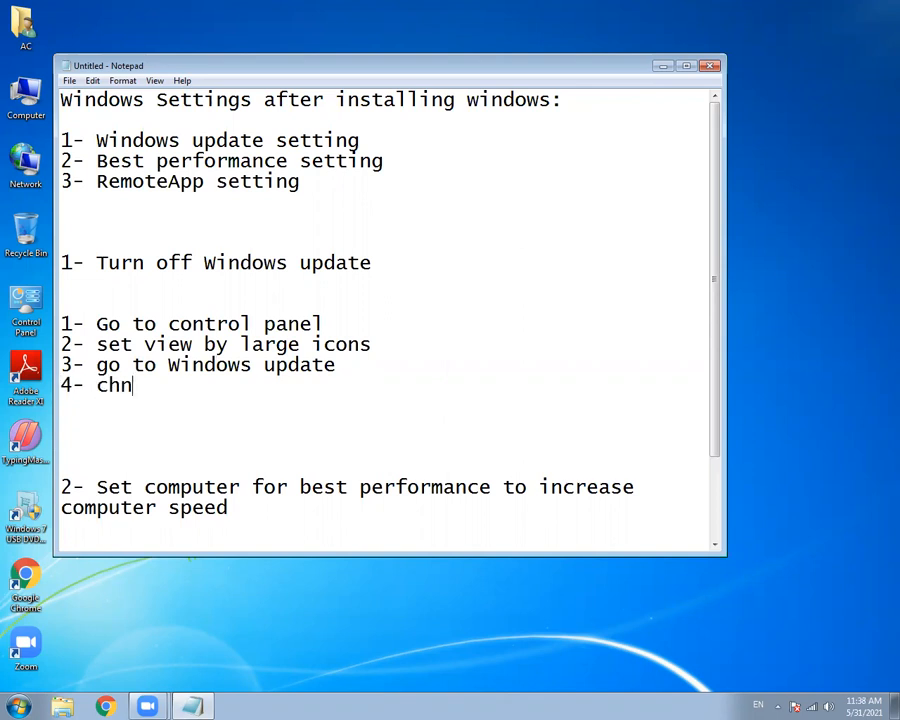
{"action": "key", "text": "BackSpace"}
{"action": "key", "text": "BackSpace"}
{"action": "key", "text": "BackSpace"}
{"action": "type", "text": "ange settings"}
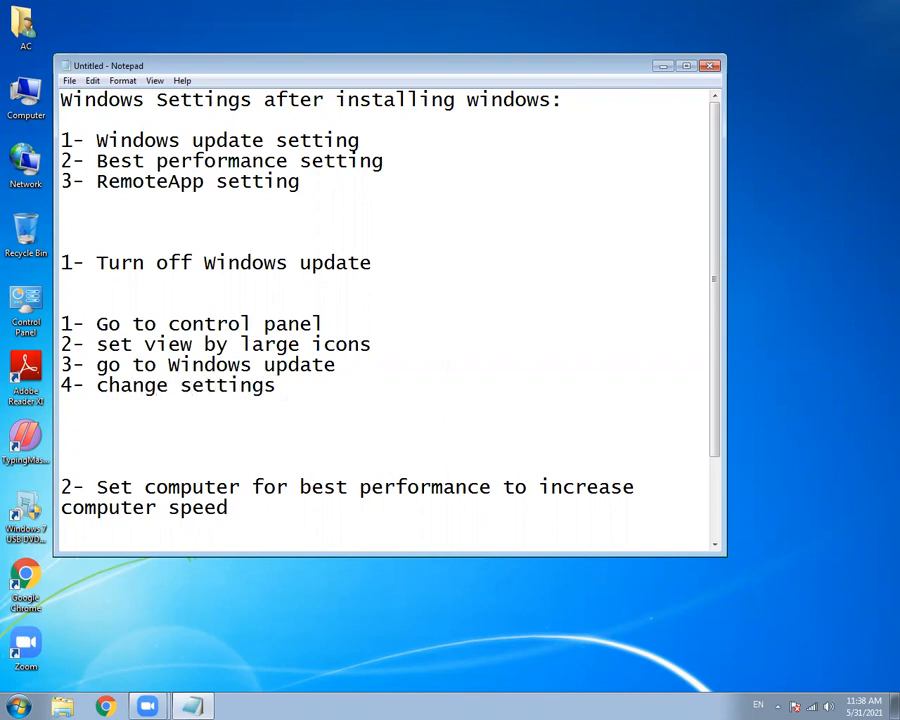
{"action": "key", "text": "Return"}
Step: Add the line "5- Set to Never check for update" to the instructions in the note
{"action": "type", "text": "5- S"}
{"action": "key", "text": "BackSpace"}
{"action": "type", "text": "Set to "}
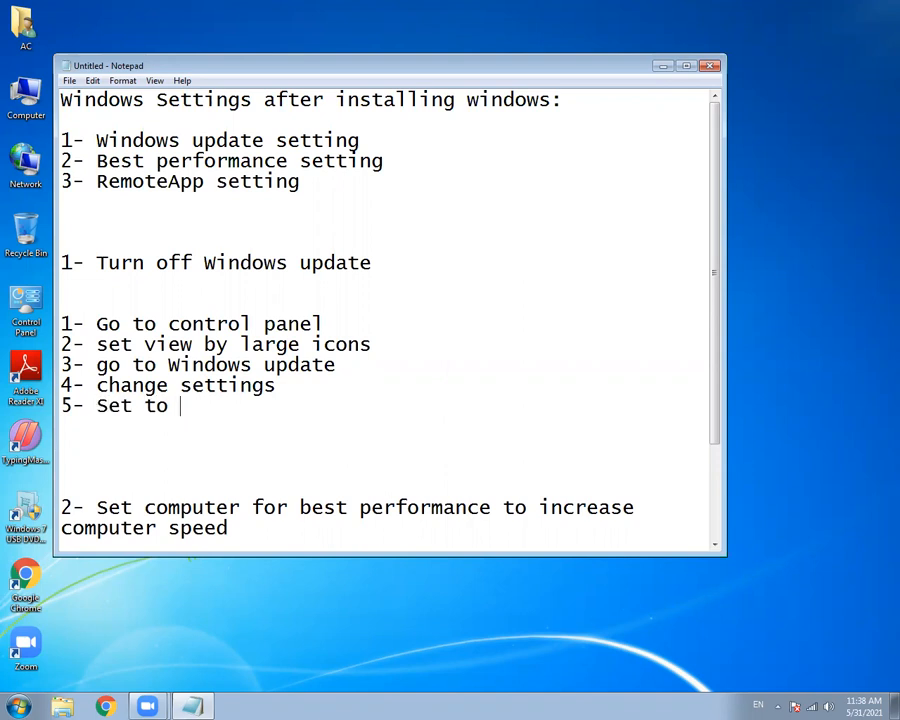
{"action": "type", "text": "Never check "}
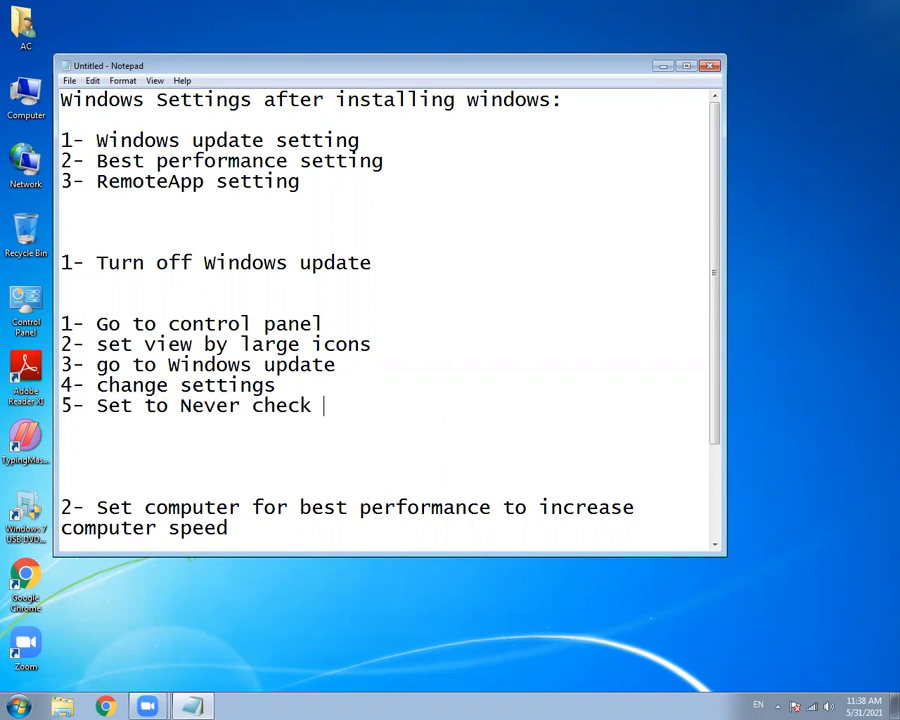
{"action": "type", "text": "for update"}
{"action": "key", "text": "Return"}
Step: Finish the Windows update instructions with the line "6- Press OK button."
{"action": "type", "text": "6- Press OK b"}
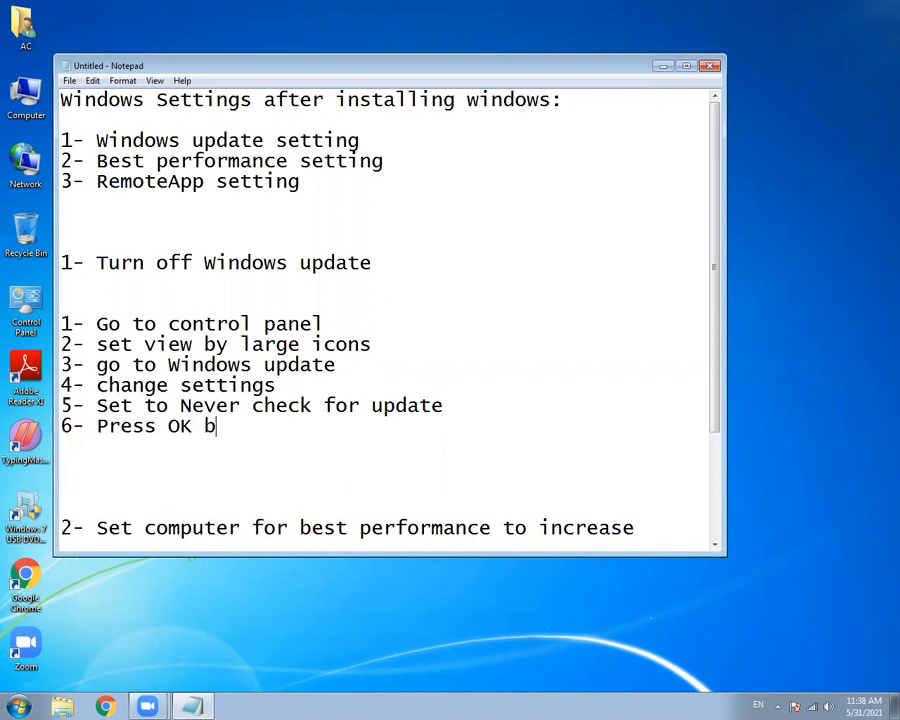
{"action": "type", "text": "u"}
{"action": "type", "text": "tn"}
{"action": "key", "text": "BackSpace"}
{"action": "key", "text": "BackSpace"}
{"action": "type", "text": "n."}
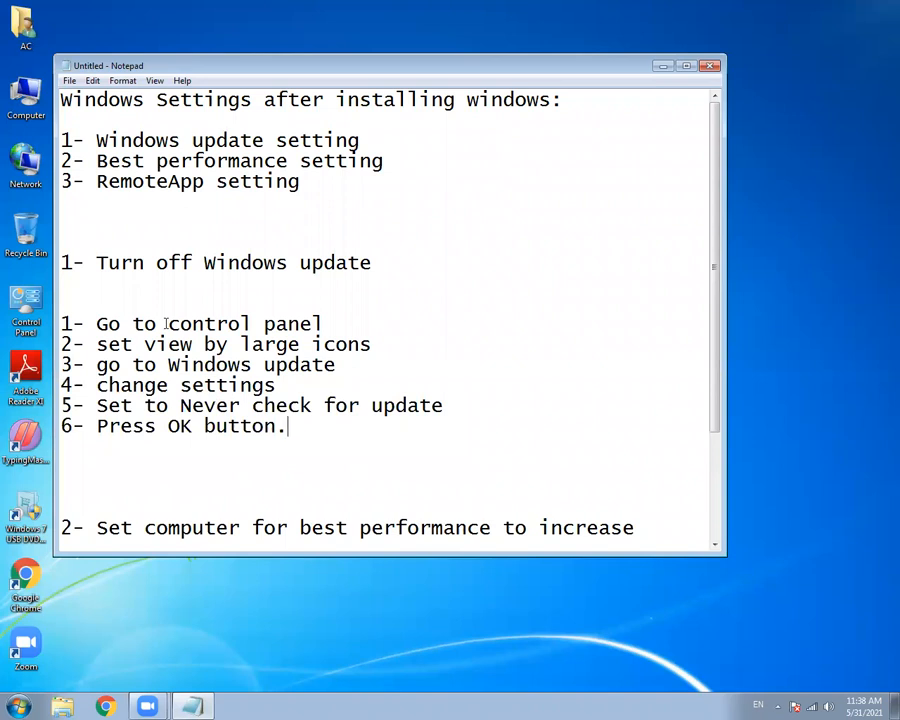
Step: Open the Control Panel and switch its view to Category and back to Large icons
{"action": "double_click", "coordinate": [26, 300]}
{"action": "left_click", "coordinate": [812, 62]}
{"action": "left_click", "coordinate": [836, 108]}
{"action": "left_click", "coordinate": [815, 62]}
{"action": "left_click", "coordinate": [822, 80]}
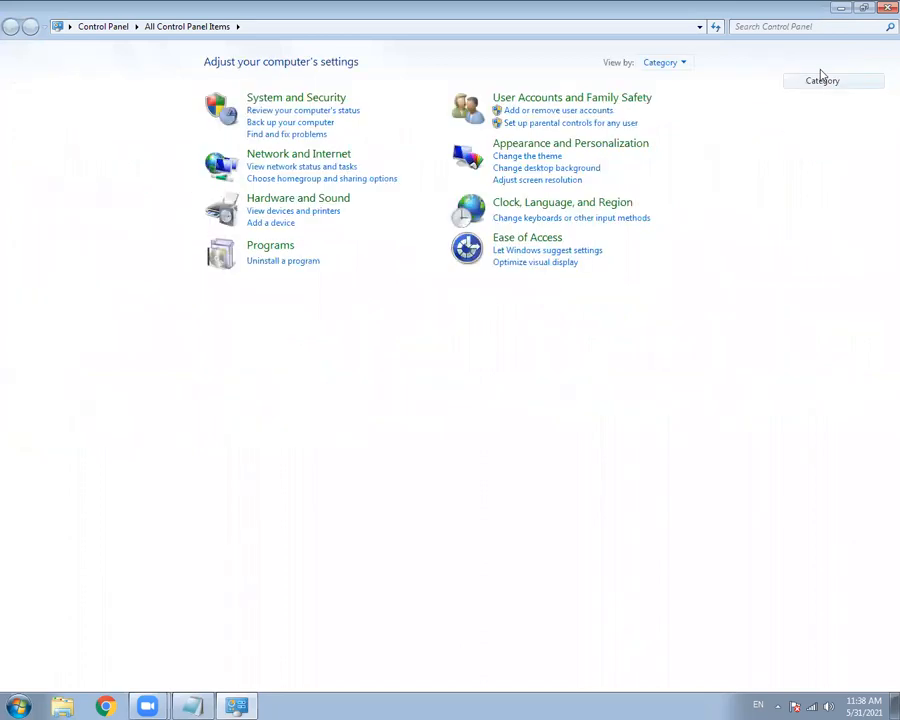
{"action": "left_click", "coordinate": [667, 64]}
{"action": "left_click", "coordinate": [700, 102]}
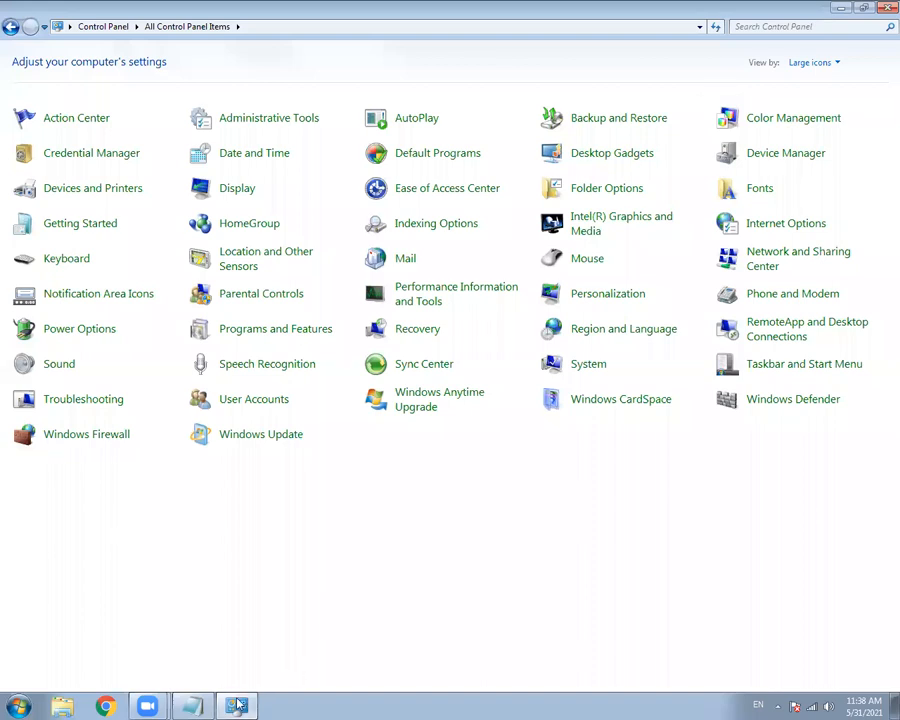
Step: Highlight the "go to Windows update" line in the note and open the Change settings page of Windows Update
{"action": "left_click", "coordinate": [203, 701]}
{"action": "left_click_drag", "start_coordinate": [336, 365], "coordinate": [108, 365]}
{"action": "left_click", "coordinate": [256, 631]}
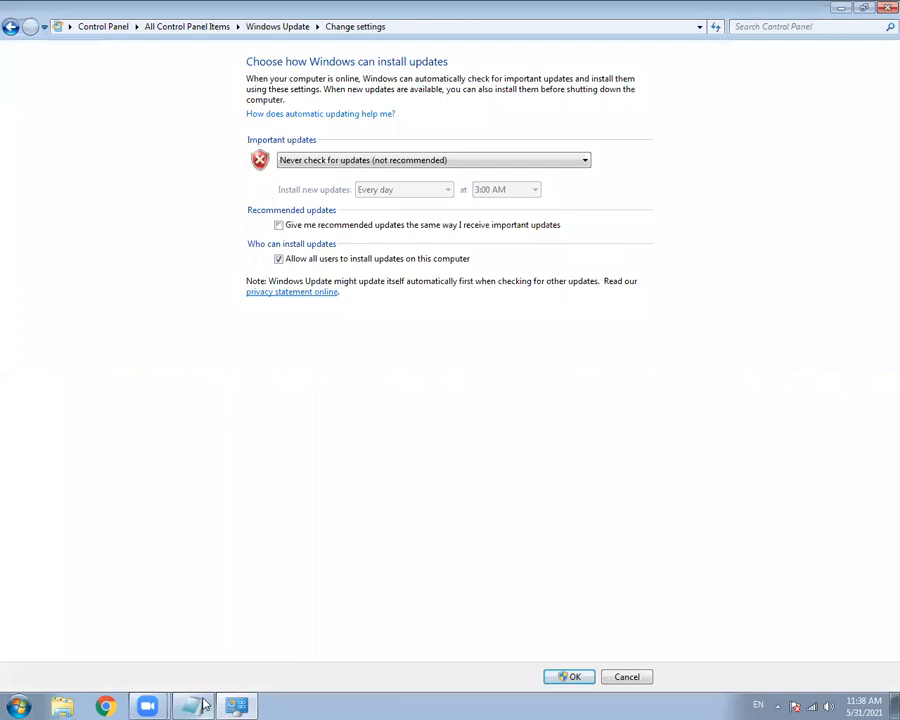
{"action": "left_click", "coordinate": [193, 706]}
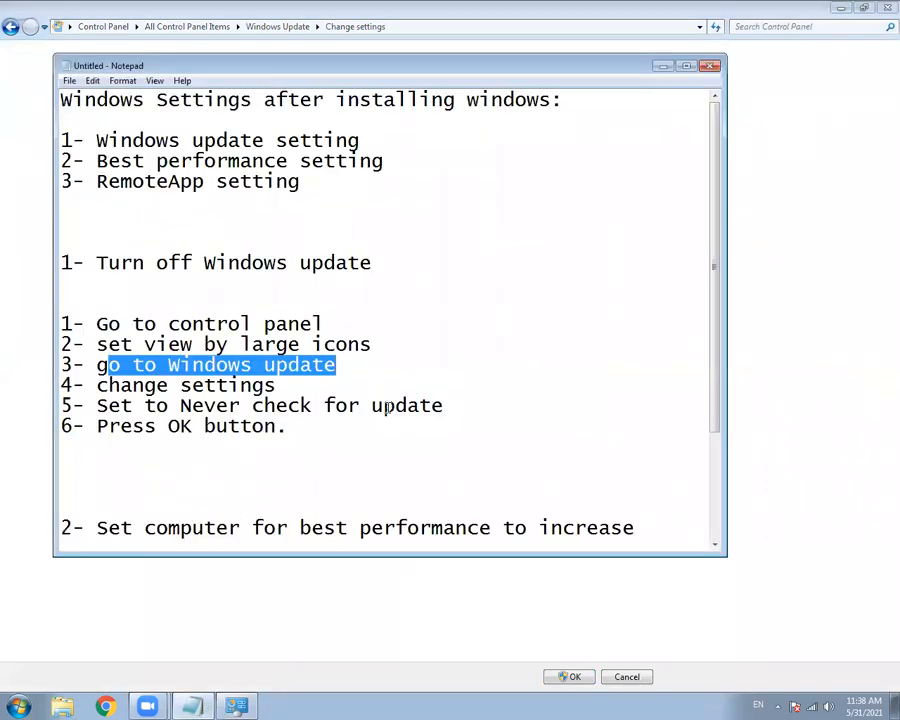
{"action": "left_click", "coordinate": [365, 604]}
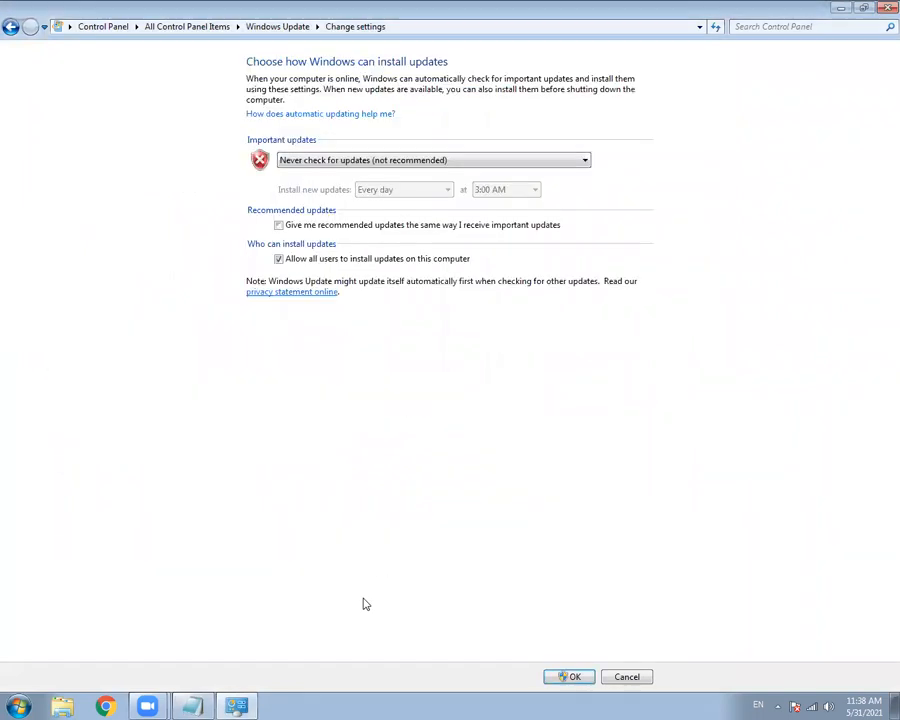
Step: Reselect "Never check for updates (not recommended)" for important updates, confirm it and close the Windows Update window
{"action": "left_click", "coordinate": [345, 162]}
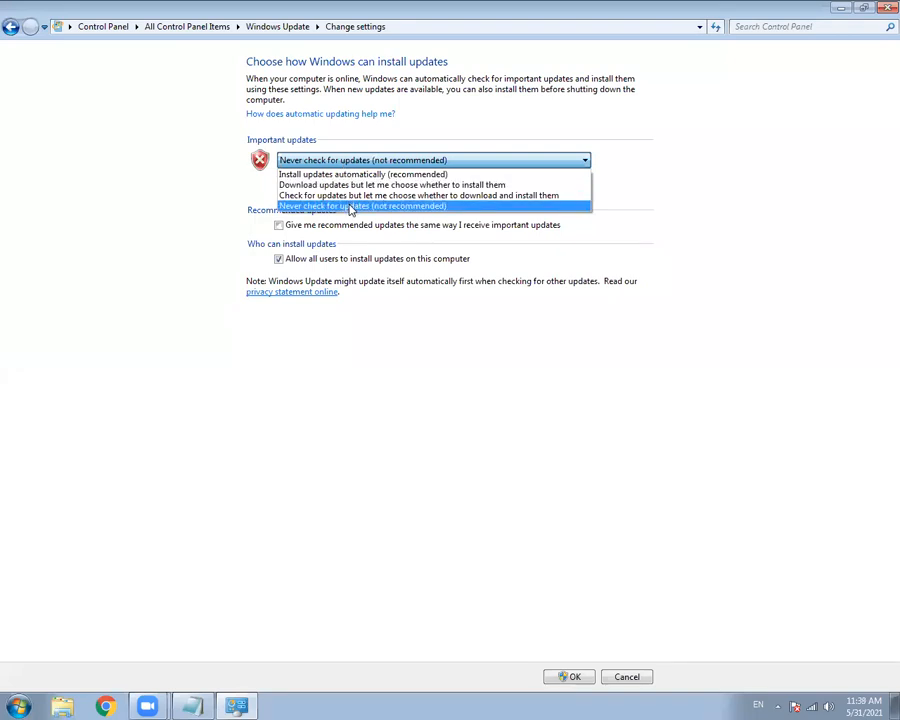
{"action": "left_click", "coordinate": [350, 206]}
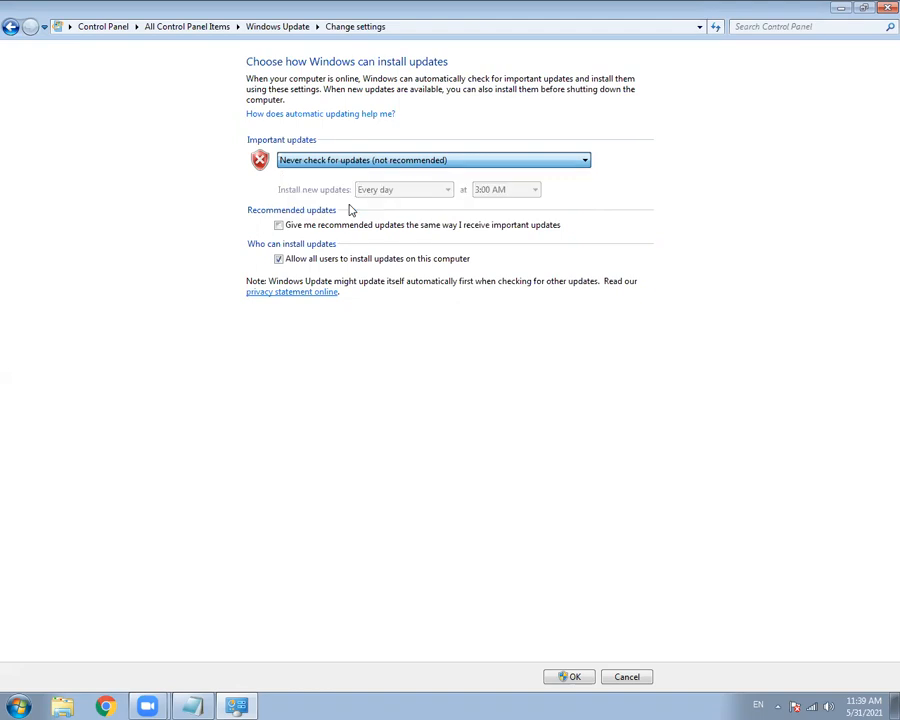
{"action": "left_click", "coordinate": [566, 677]}
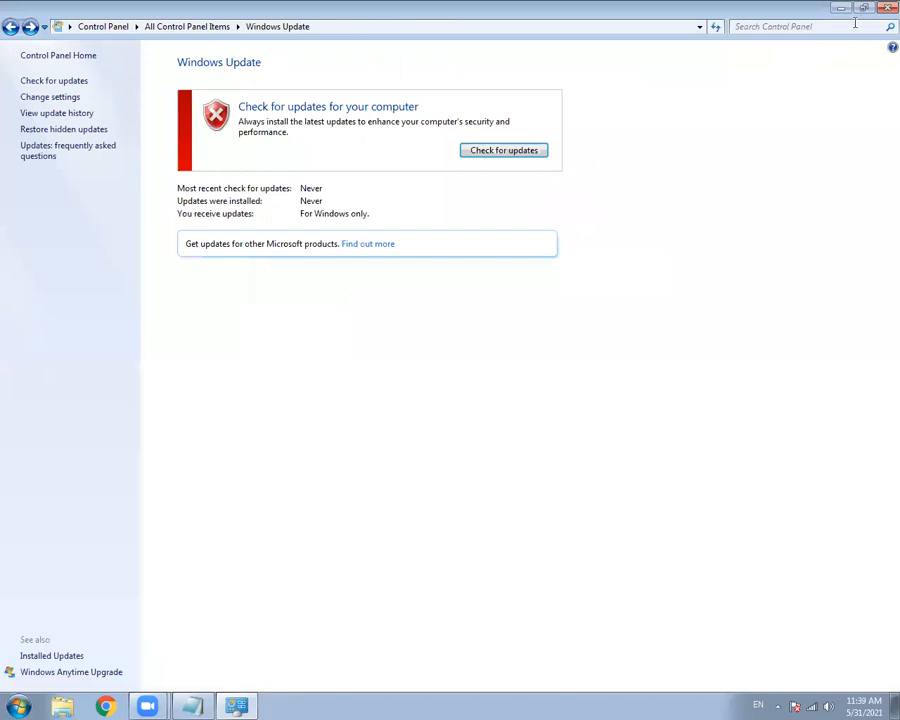
{"action": "left_click", "coordinate": [885, 7]}
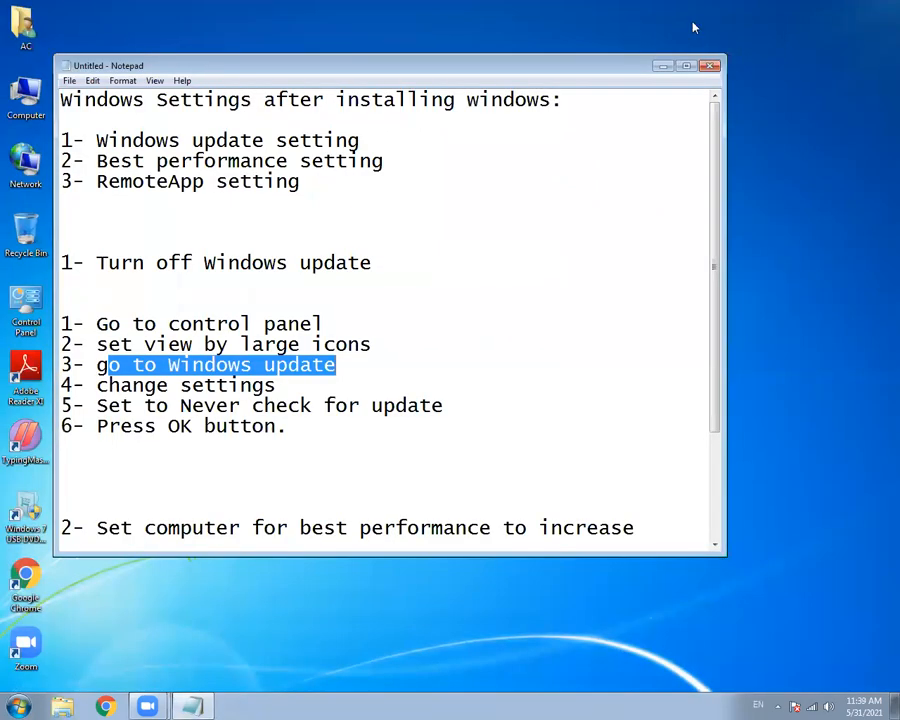
Step: In the note, insert two new lines below "2- Set computer for best performance to increase computer speed"
{"action": "left_click", "coordinate": [693, 27]}
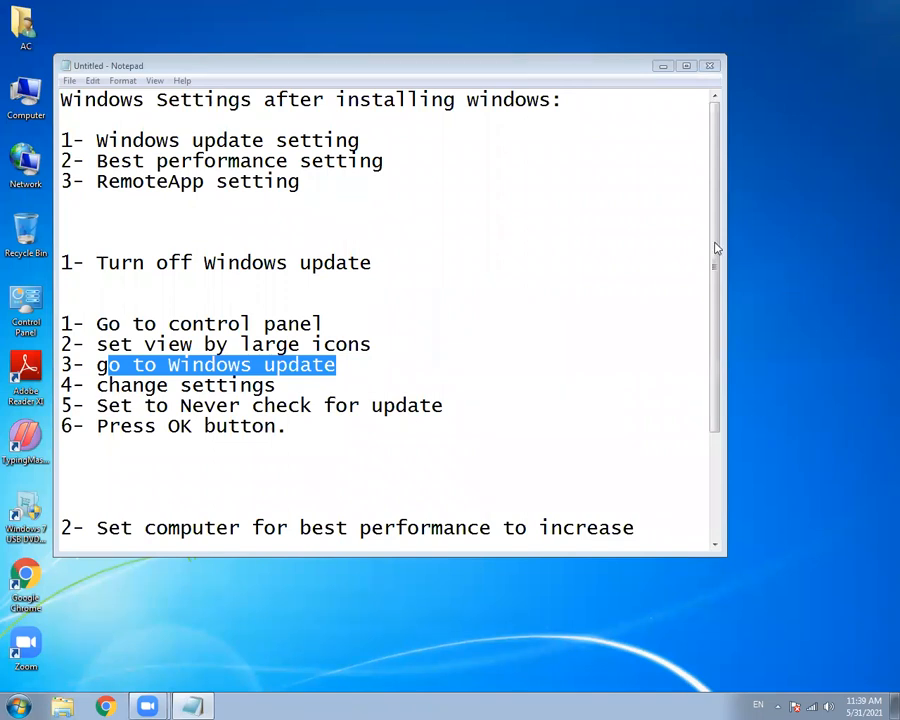
{"action": "scroll", "coordinate": [261, 409], "scroll_direction": "down", "scroll_amount": 2}
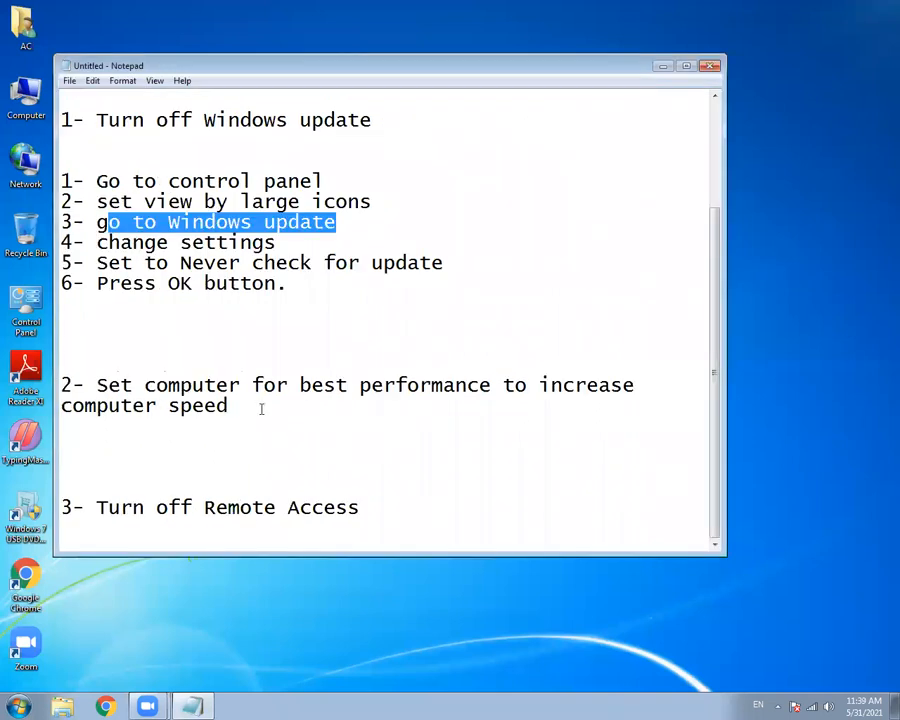
{"action": "left_click", "coordinate": [261, 409]}
{"action": "key", "text": "Return"}
{"action": "key", "text": "Return"}
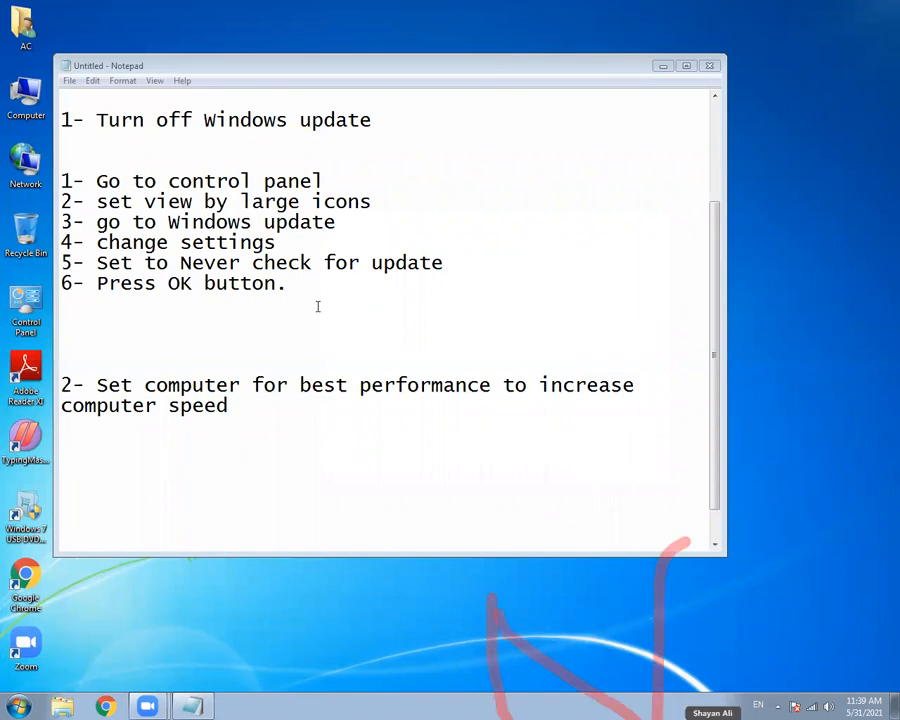
{"action": "right_click", "coordinate": [808, 586]}
{"action": "left_click", "coordinate": [809, 596]}
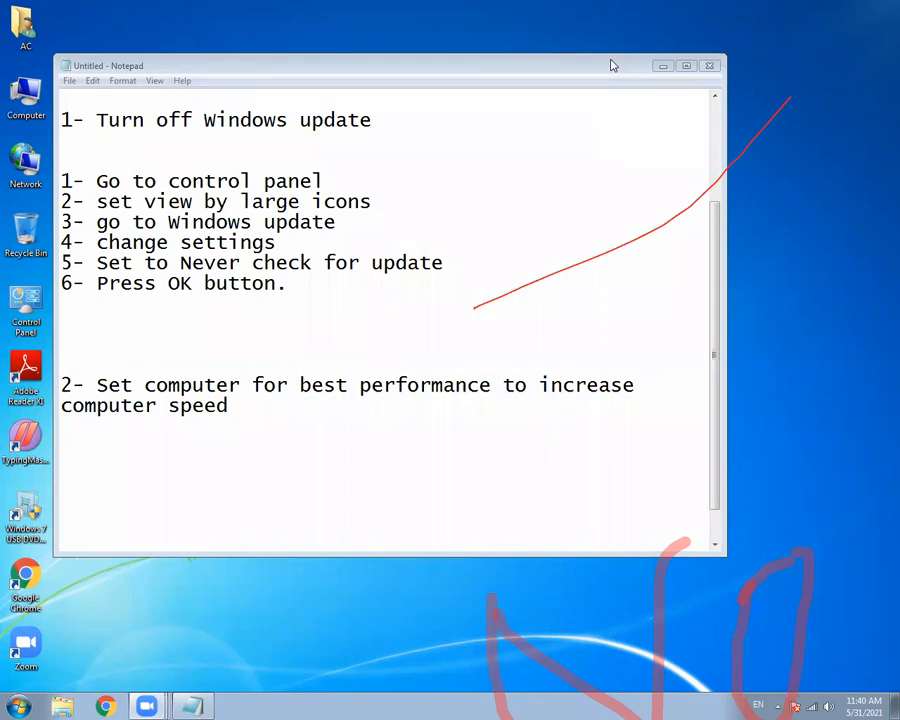
{"action": "key", "text": "Escape"}
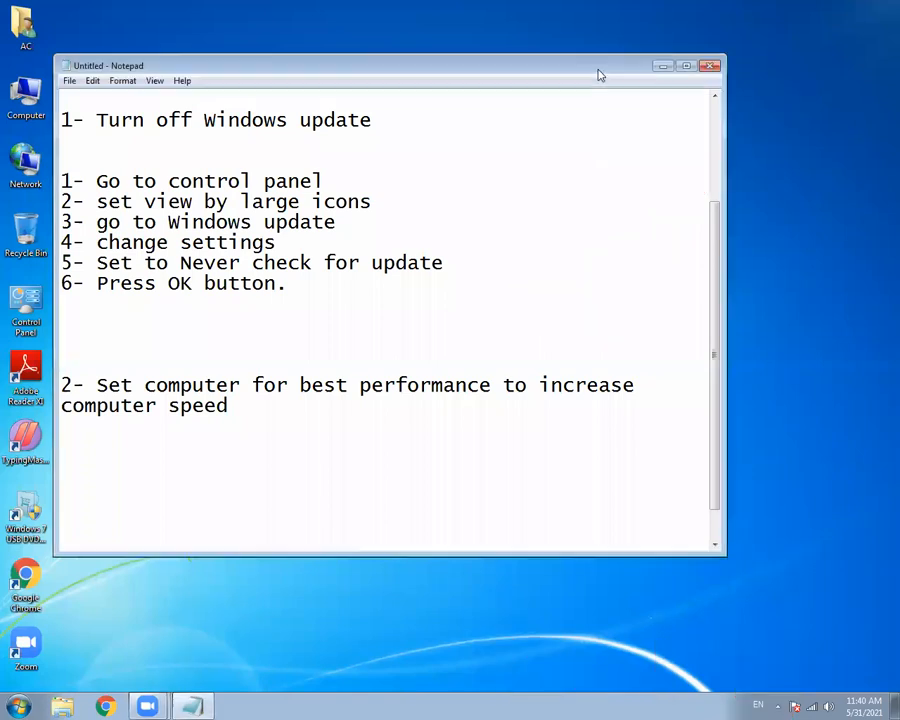
{"action": "left_click", "coordinate": [503, 351]}
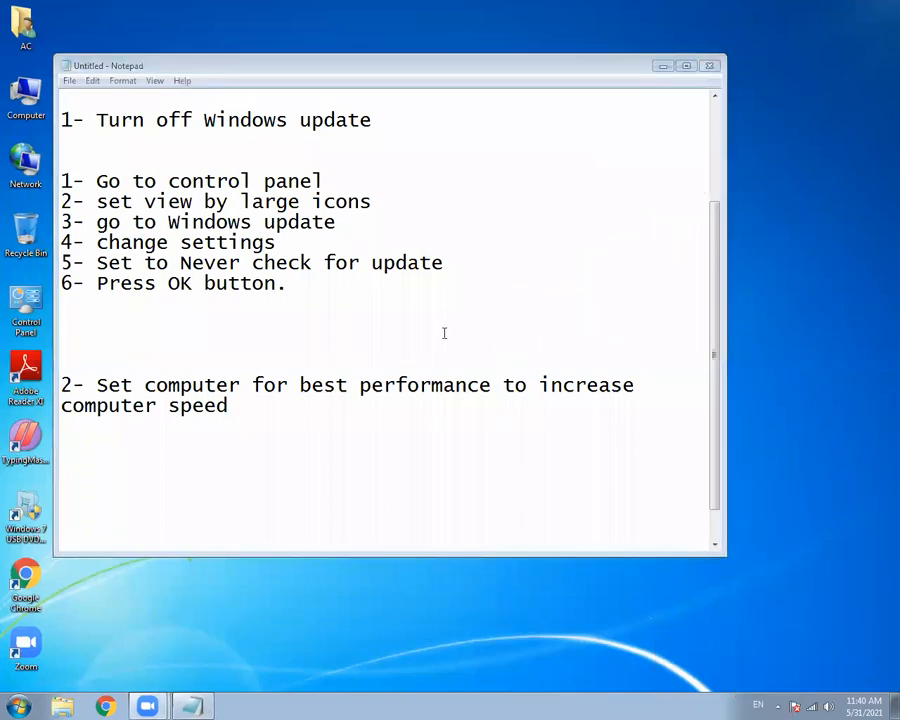
{"action": "left_click", "coordinate": [238, 427]}
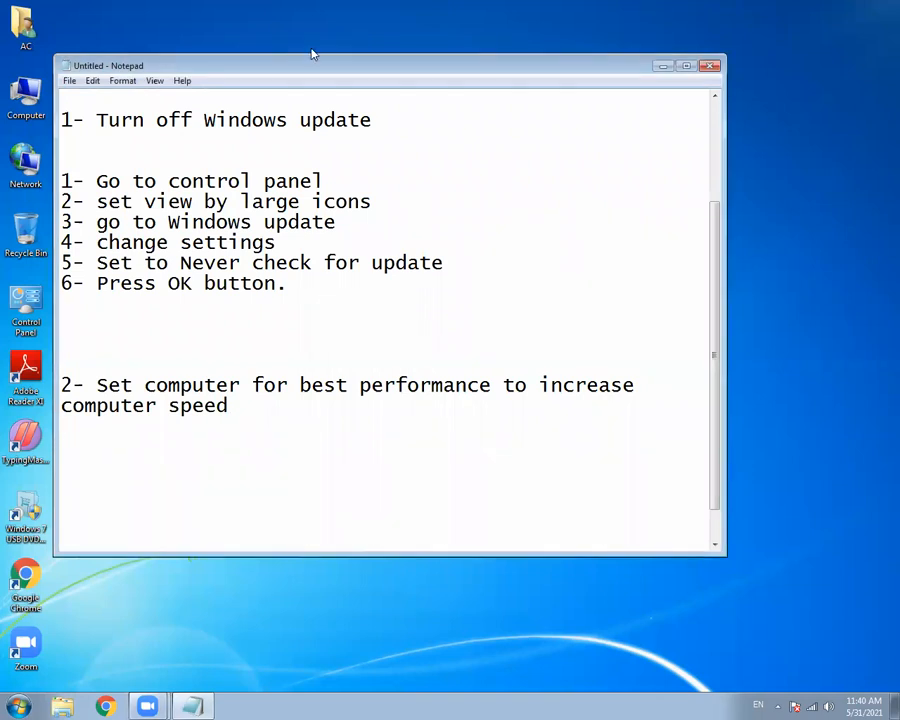
{"action": "left_click", "coordinate": [400, 44]}
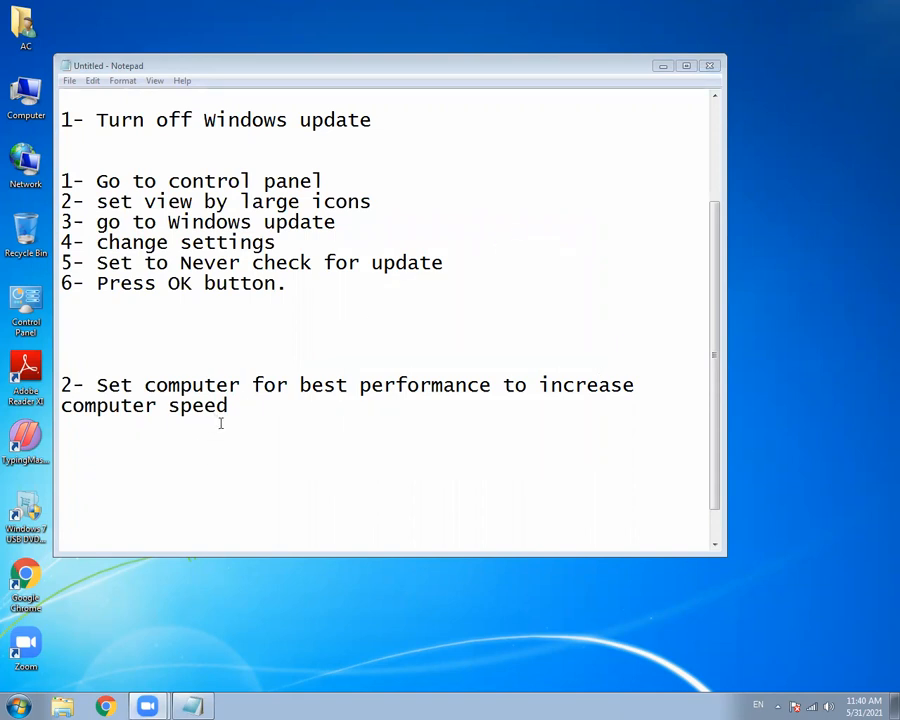
{"action": "left_click", "coordinate": [146, 447]}
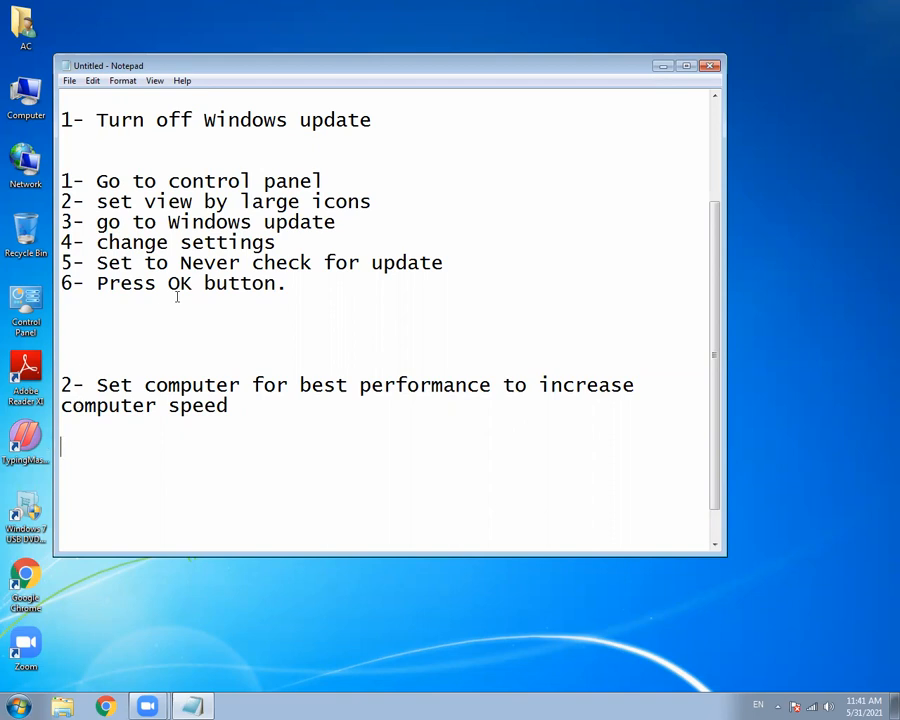
Step: Minimize the note to view the Start menu and the Computer window, and bring the note back
{"action": "left_click", "coordinate": [662, 67]}
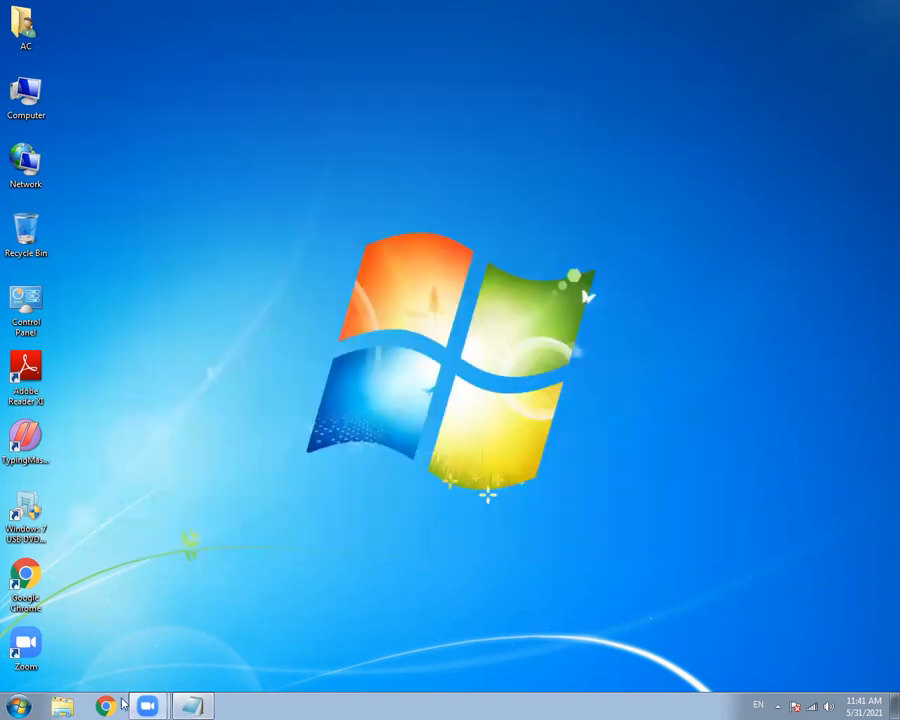
{"action": "left_click", "coordinate": [190, 706]}
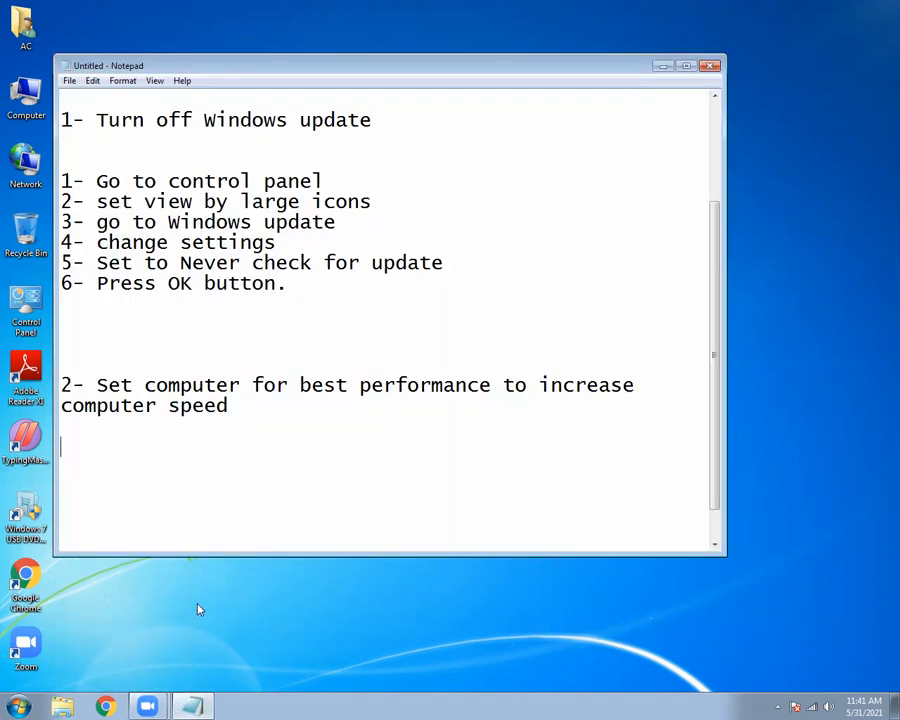
{"action": "left_click", "coordinate": [17, 702]}
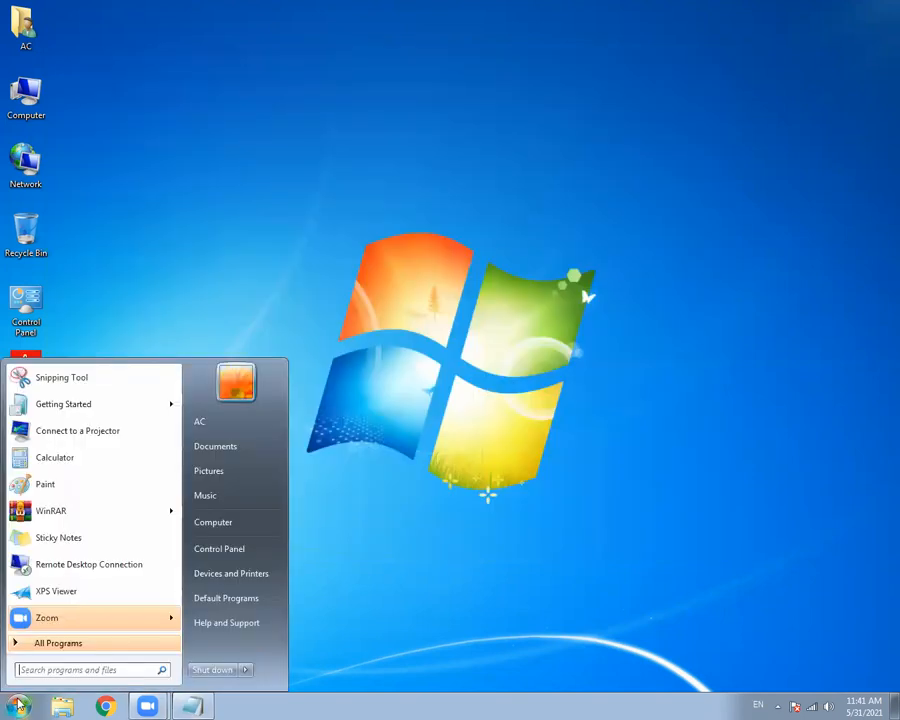
{"action": "left_click", "coordinate": [17, 702]}
{"action": "double_click", "coordinate": [31, 107]}
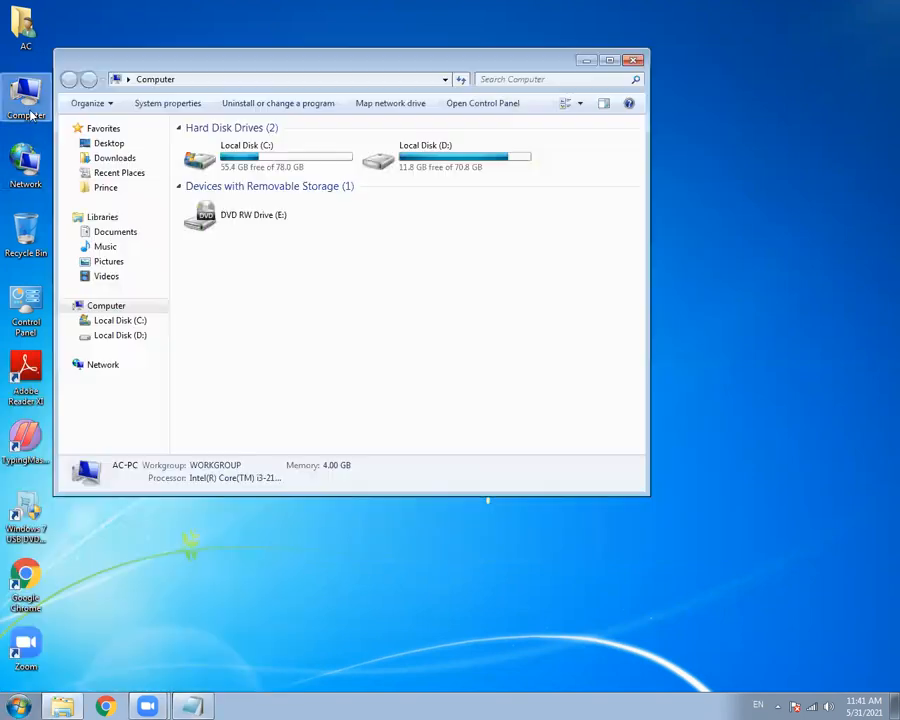
{"action": "left_click", "coordinate": [636, 62]}
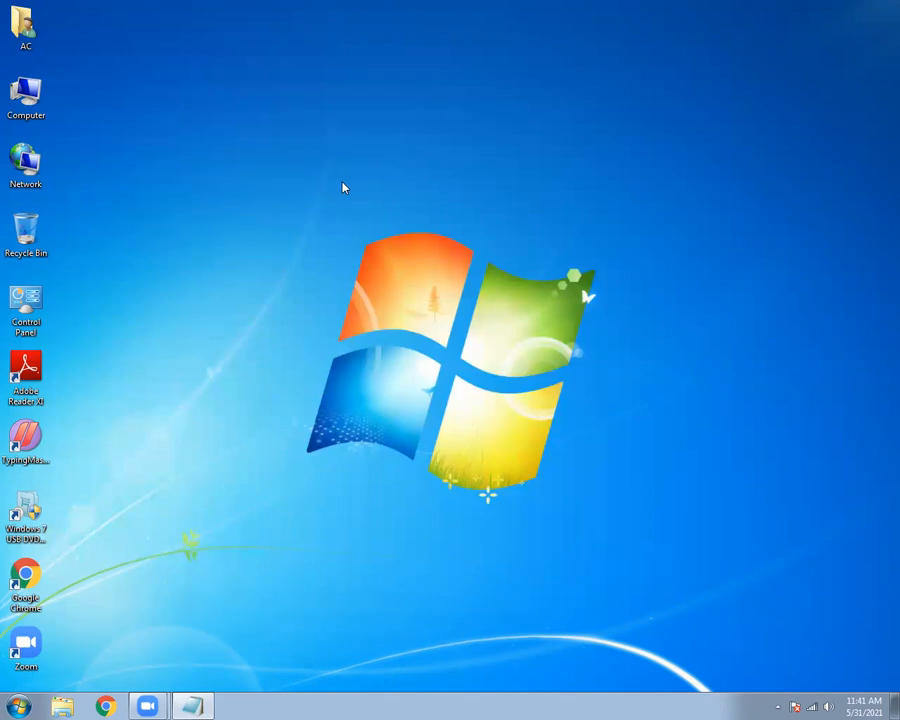
{"action": "left_click", "coordinate": [201, 706]}
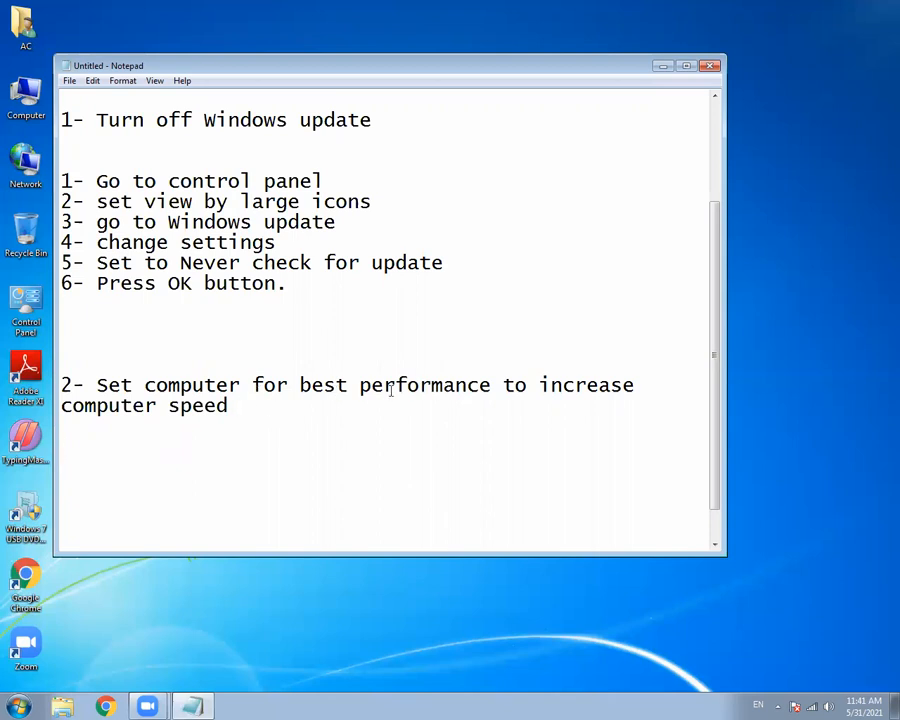
Step: Open Performance Information and Tools in the Control Panel, set the visual effects to "Adjust for best performance" and close the window
{"action": "double_click", "coordinate": [26, 305]}
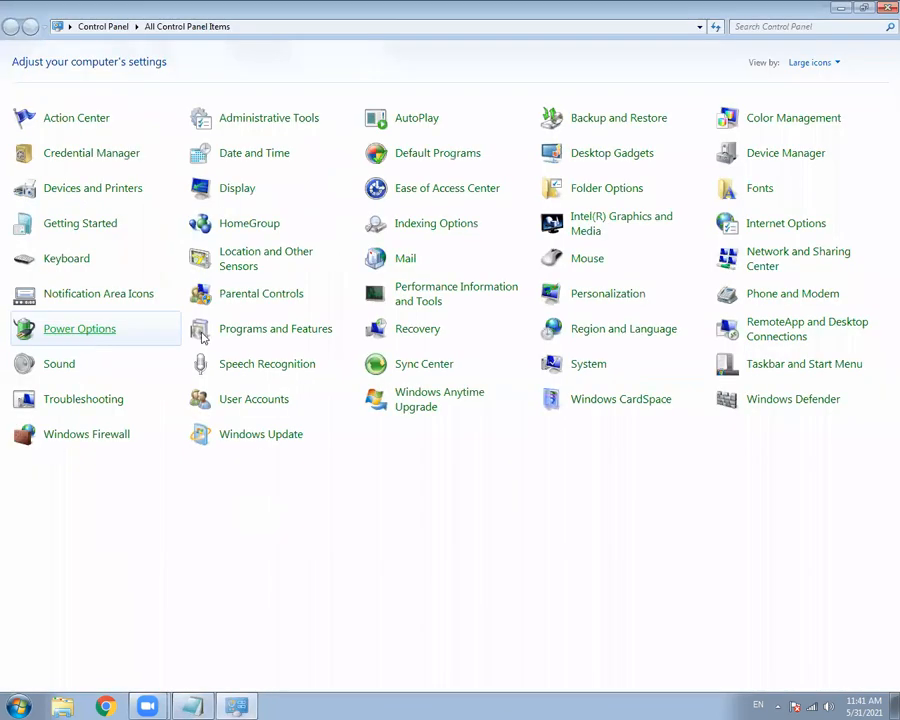
{"action": "left_click", "coordinate": [426, 300]}
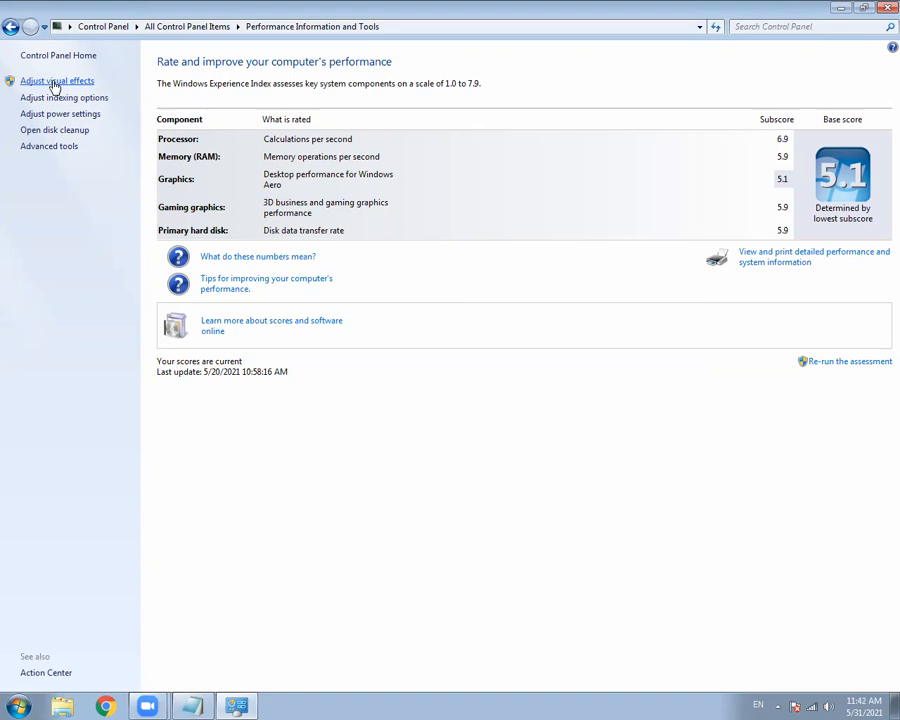
{"action": "left_click", "coordinate": [55, 84]}
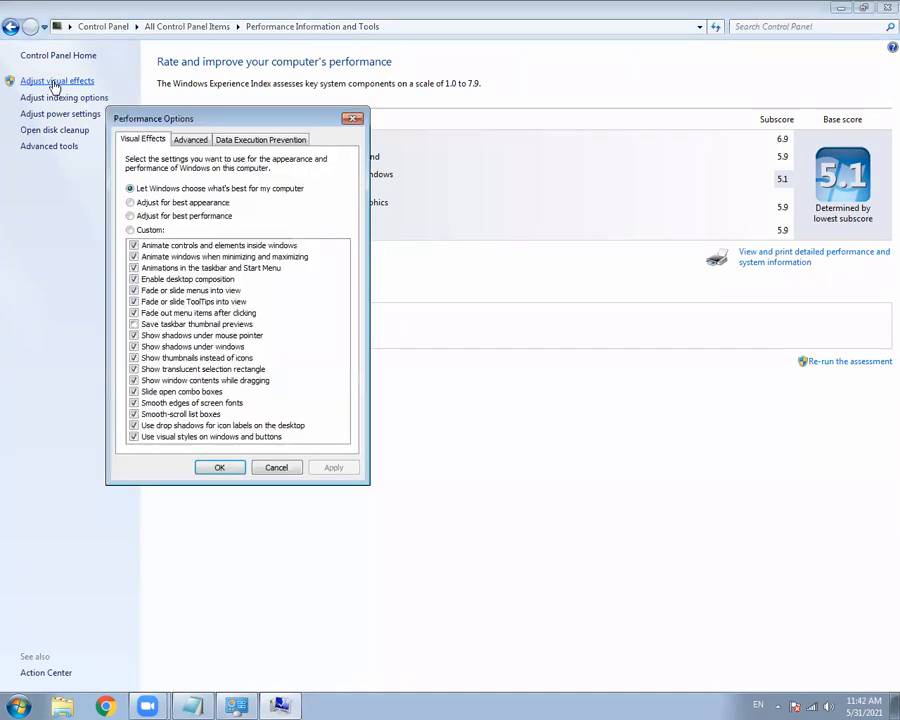
{"action": "left_click", "coordinate": [166, 218]}
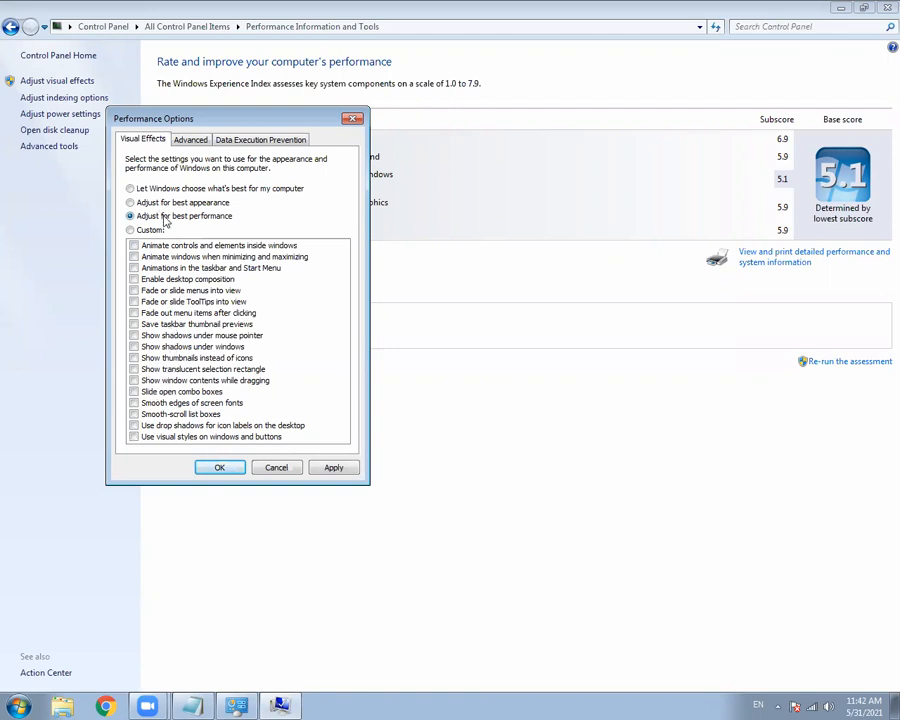
{"action": "left_click", "coordinate": [333, 468]}
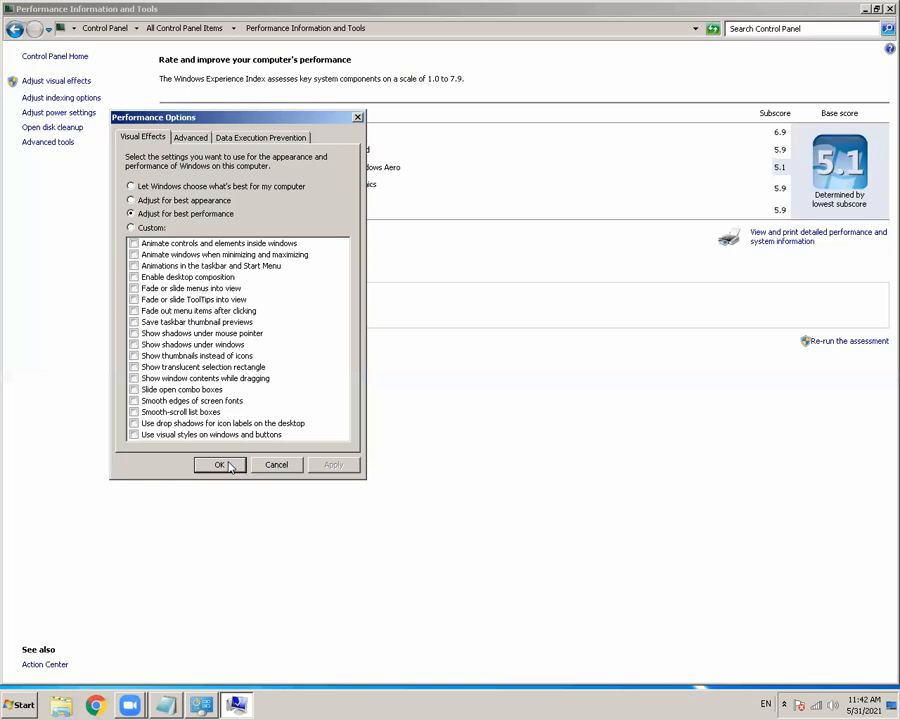
{"action": "left_click", "coordinate": [221, 465]}
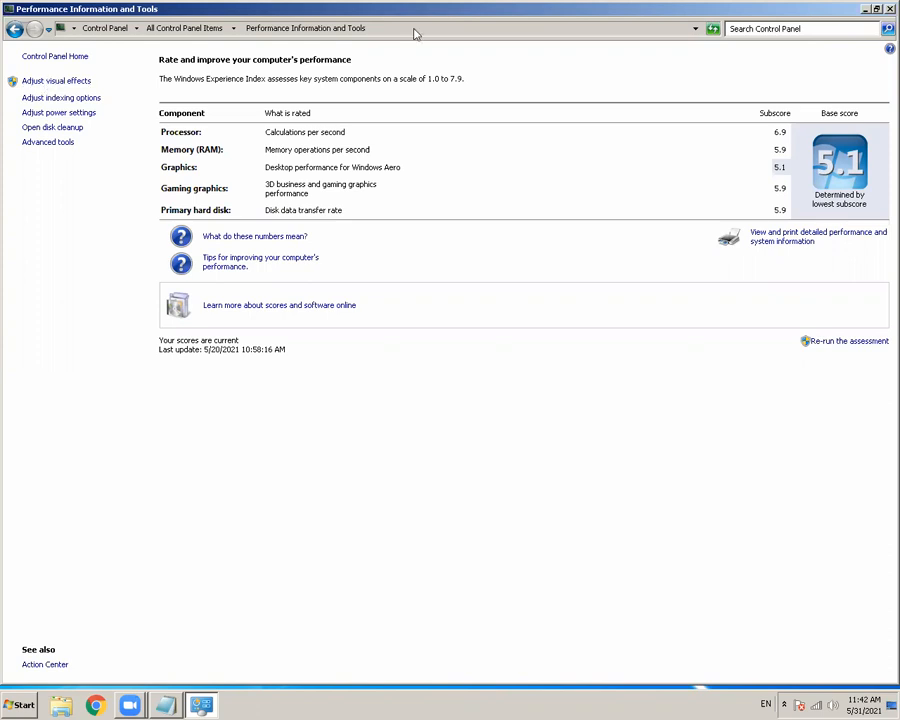
{"action": "key", "text": "alt+F4"}
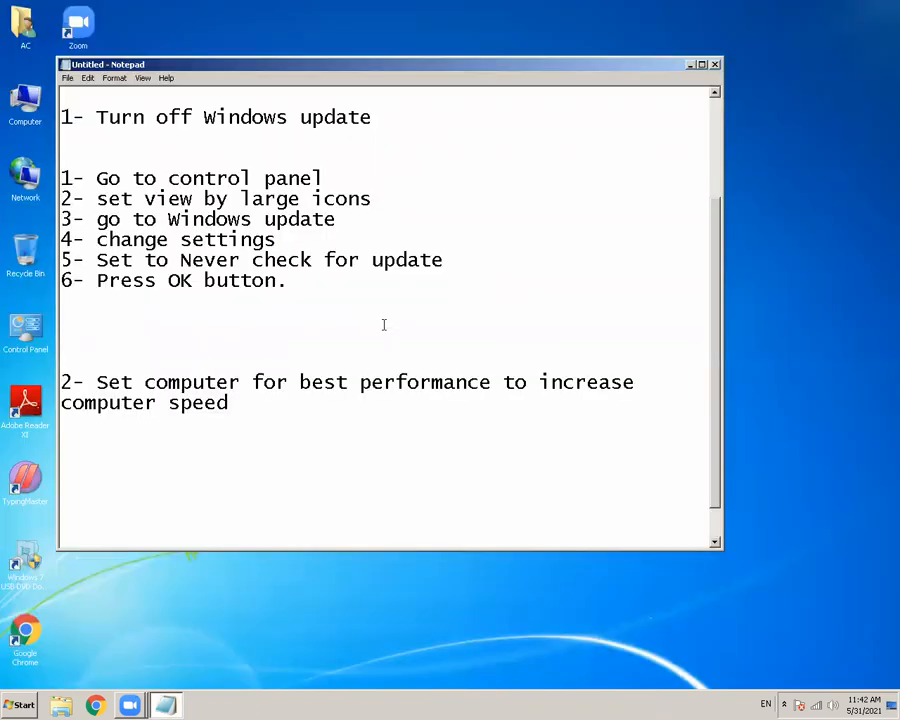
Step: Reopen the visual effects options from Performance Information and Tools, review the best performance choice and confirm the dialog
{"action": "double_click", "coordinate": [21, 324]}
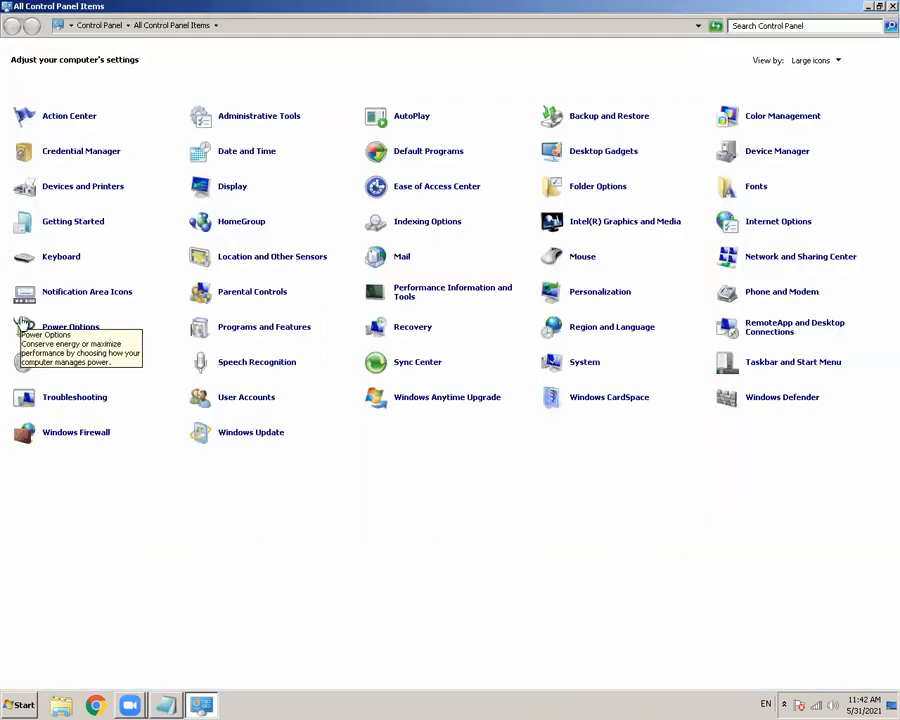
{"action": "left_click", "coordinate": [411, 291]}
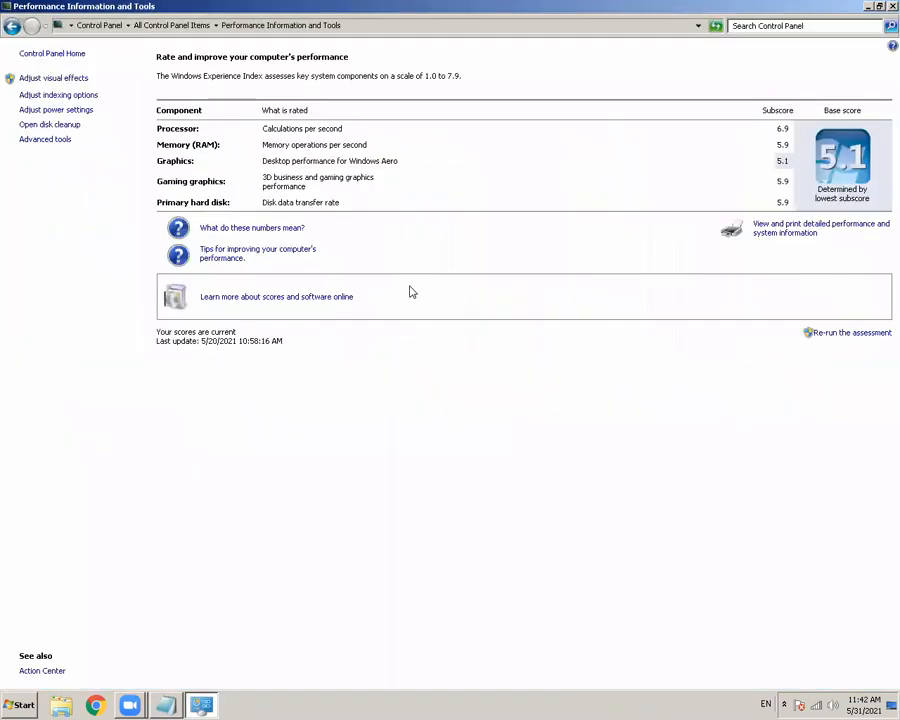
{"action": "left_click", "coordinate": [35, 80]}
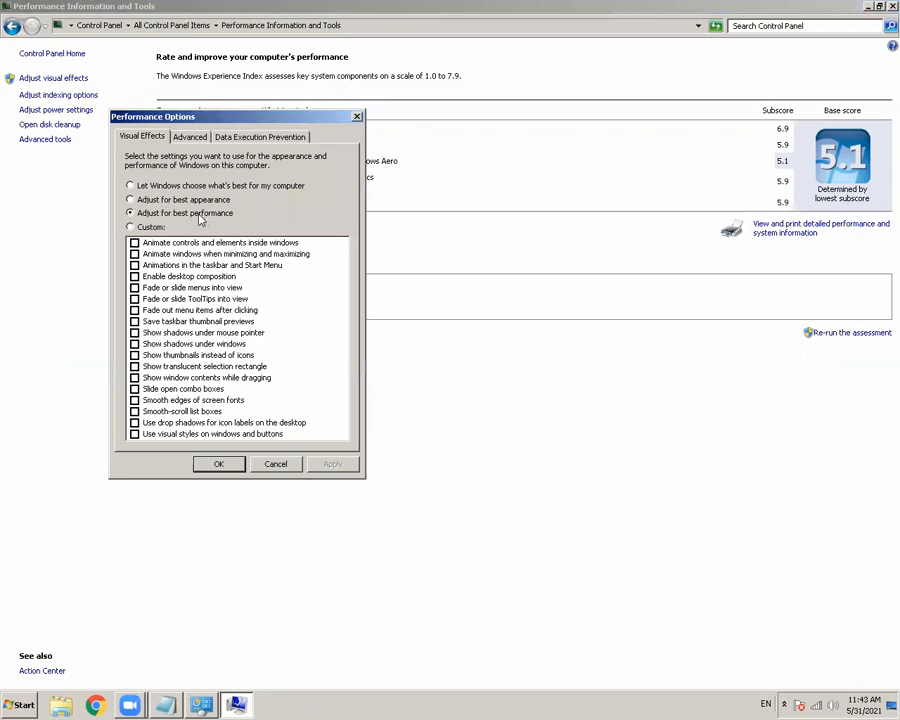
{"action": "left_click", "coordinate": [220, 464]}
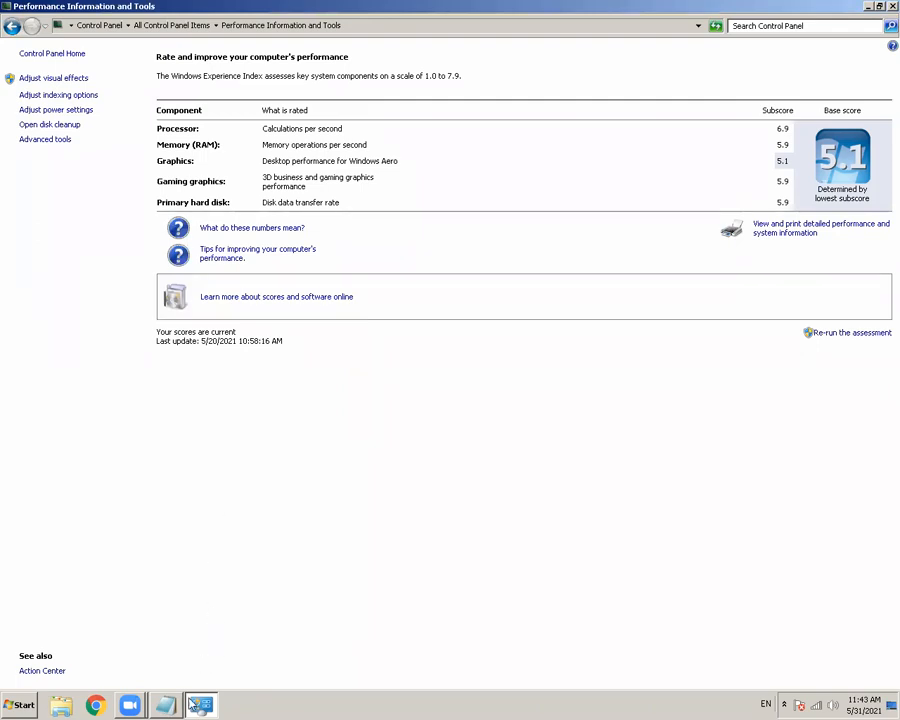
Step: In the note, add "1- Go to control panel" below the best performance heading
{"action": "left_click", "coordinate": [175, 705]}
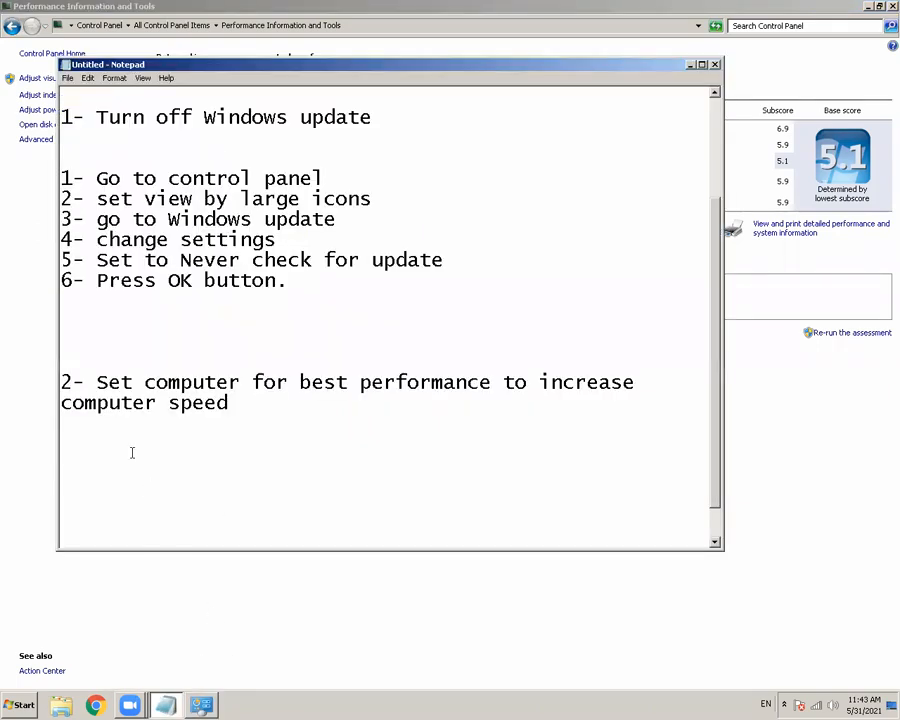
{"action": "type", "text": "1- Go to control panel"}
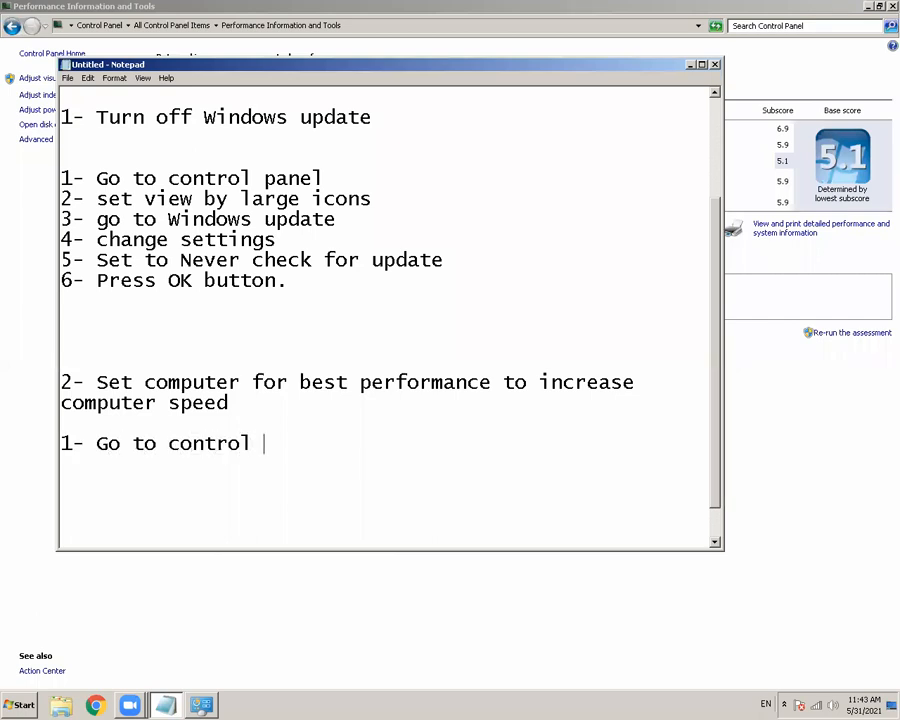
{"action": "key", "text": "Return"}
Step: Add the line "2- Go to Performance information and tools" to the note
{"action": "type", "text": "2- "}
{"action": "type", "text": "Gp tp"}
{"action": "key", "text": "BackSpace"}
{"action": "key", "text": "BackSpace"}
{"action": "key", "text": "BackSpace"}
{"action": "key", "text": "BackSpace"}
{"action": "type", "text": "o tp"}
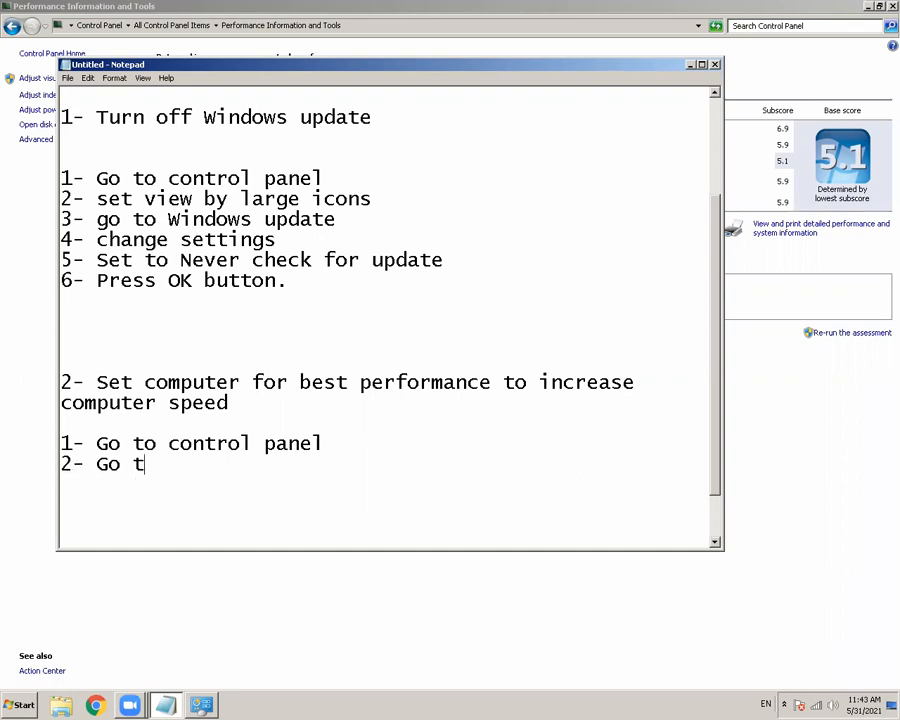
{"action": "key", "text": "BackSpace"}
{"action": "key", "text": "BackSpace"}
{"action": "type", "text": "o Performance a"}
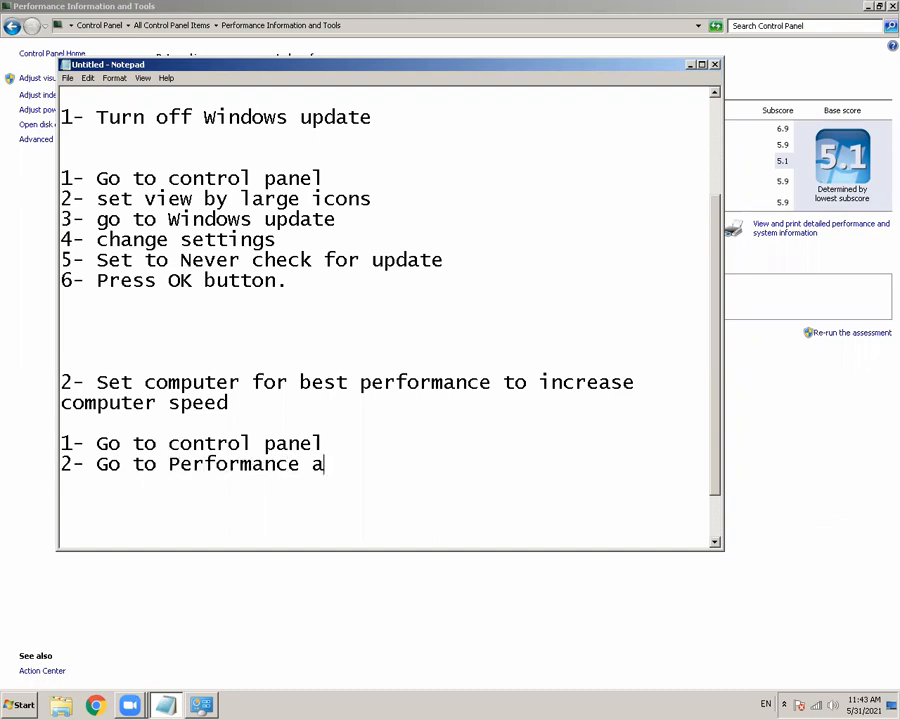
{"action": "key", "text": "BackSpace"}
{"action": "type", "text": "inforamti"}
{"action": "key", "text": "BackSpace"}
{"action": "key", "text": "BackSpace"}
{"action": "key", "text": "BackSpace"}
{"action": "key", "text": "BackSpace"}
{"action": "type", "text": "mation "}
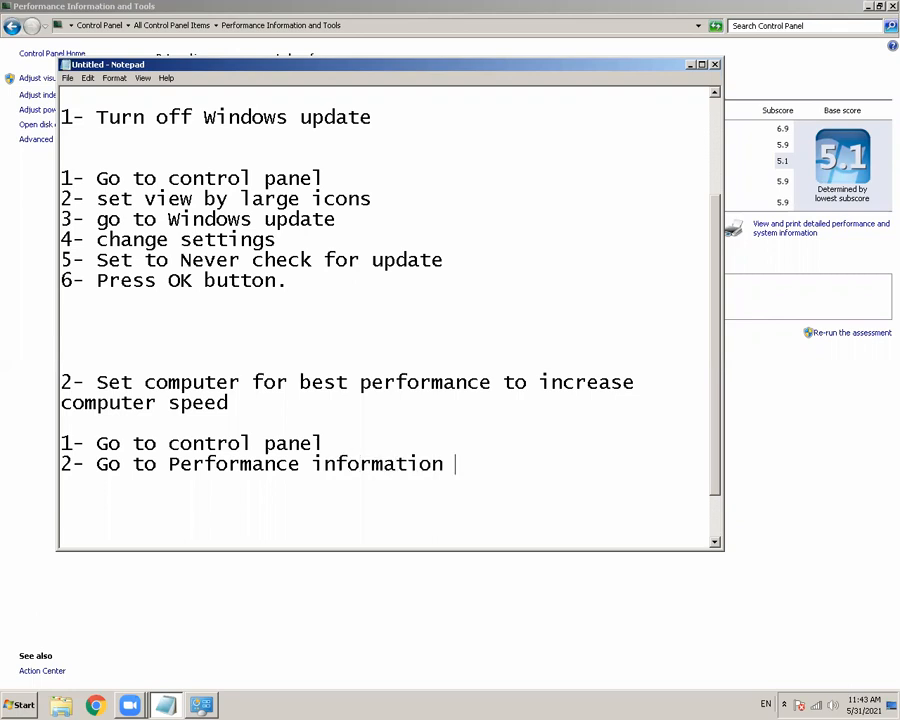
{"action": "type", "text": "and tools"}
{"action": "key", "text": "Return"}
Step: Add the lines "3- Set Visual effects" and "4- Adjust for best performance" to the note
{"action": "type", "text": "3- Set Visual effects"}
{"action": "key", "text": "Return"}
{"action": "type", "text": "4- Adjust for "}
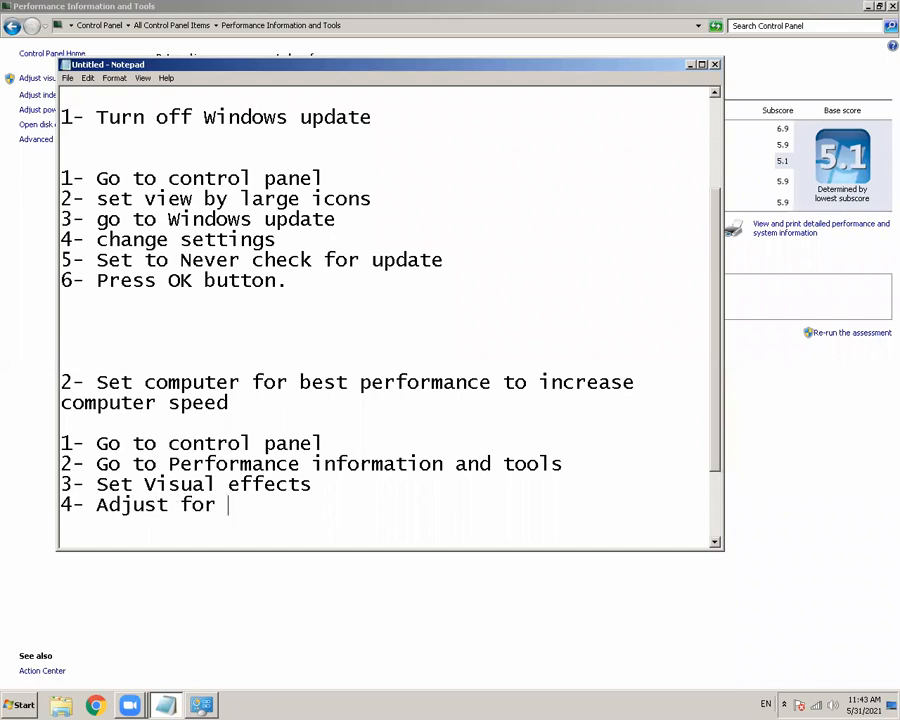
{"action": "type", "text": "best perfom"}
{"action": "key", "text": "BackSpace"}
{"action": "type", "text": "rmance"}
{"action": "key", "text": "Return"}
Step: Add the line "5- Then press OK Button" to the note, followed by blank space
{"action": "type", "text": "5- Then press"}
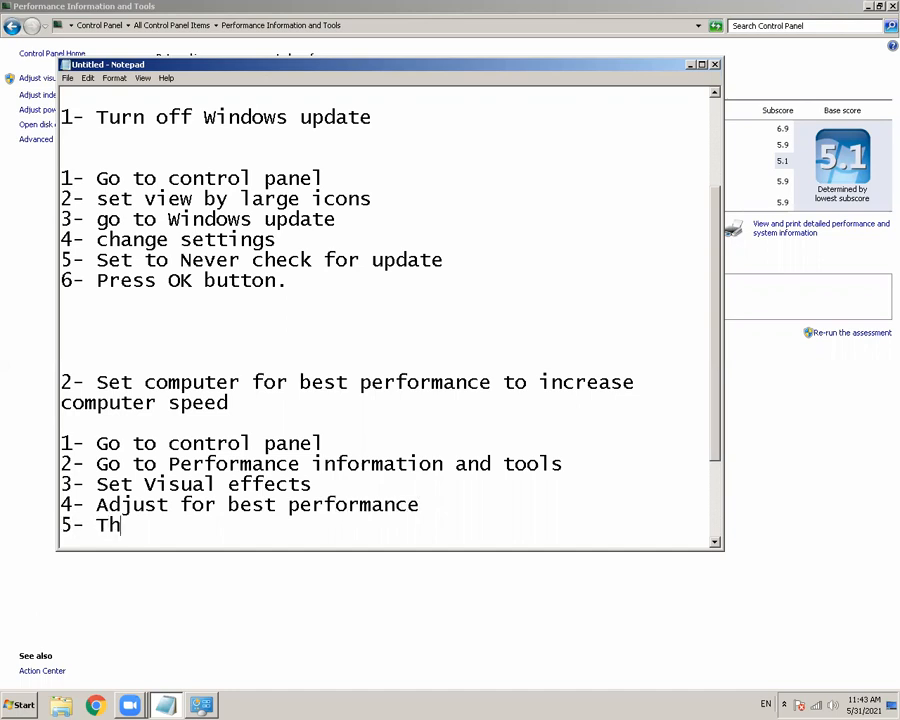
{"action": "key", "text": "Return"}
{"action": "key", "text": "BackSpace"}
{"action": "type", "text": "OK Button"}
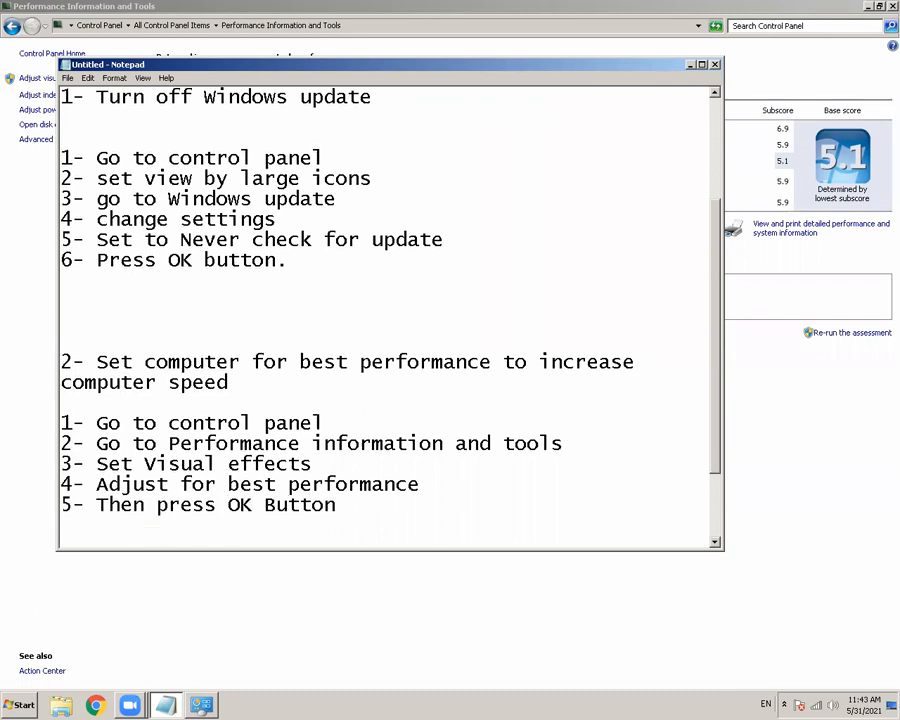
{"action": "key", "text": "Return"}
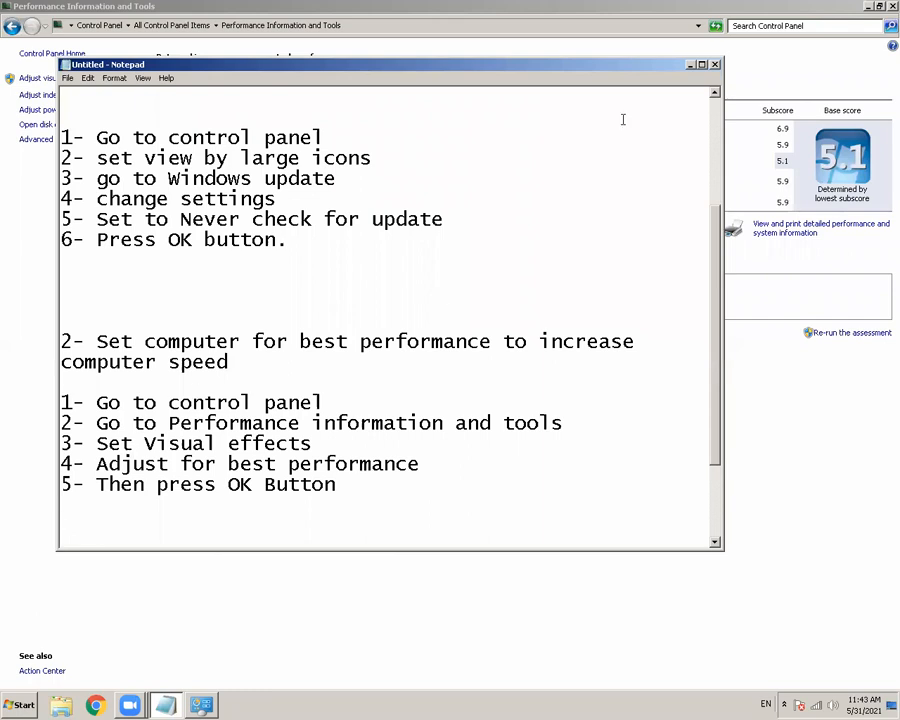
Step: Go through the written steps again from the Control Panel to the visual effects options, confirming "Adjust for best performance"
{"action": "left_click", "coordinate": [892, 6]}
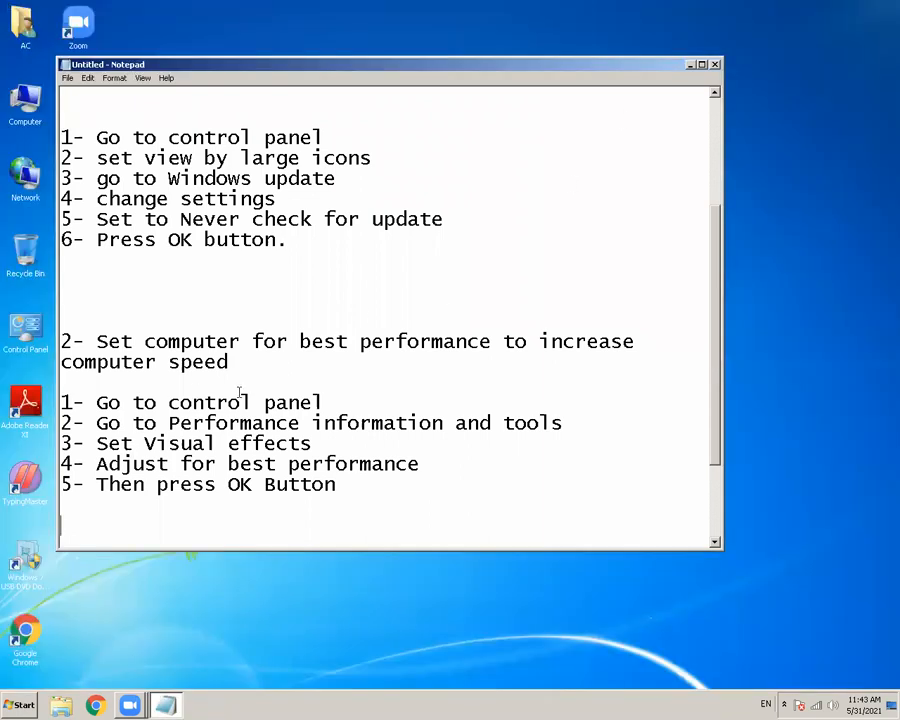
{"action": "double_click", "coordinate": [24, 333]}
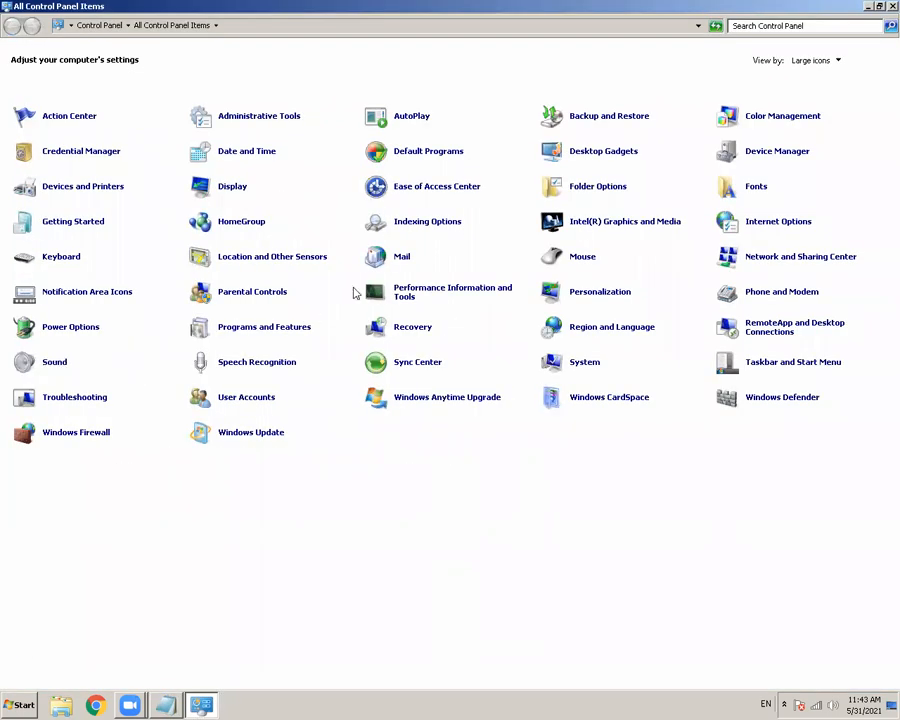
{"action": "left_click", "coordinate": [444, 293]}
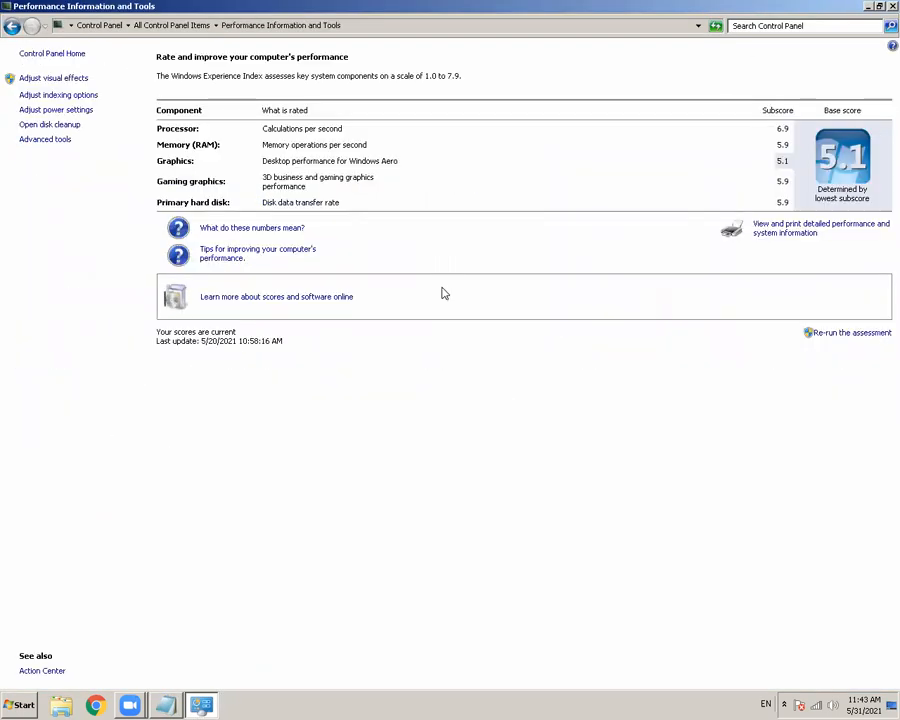
{"action": "left_click", "coordinate": [66, 79]}
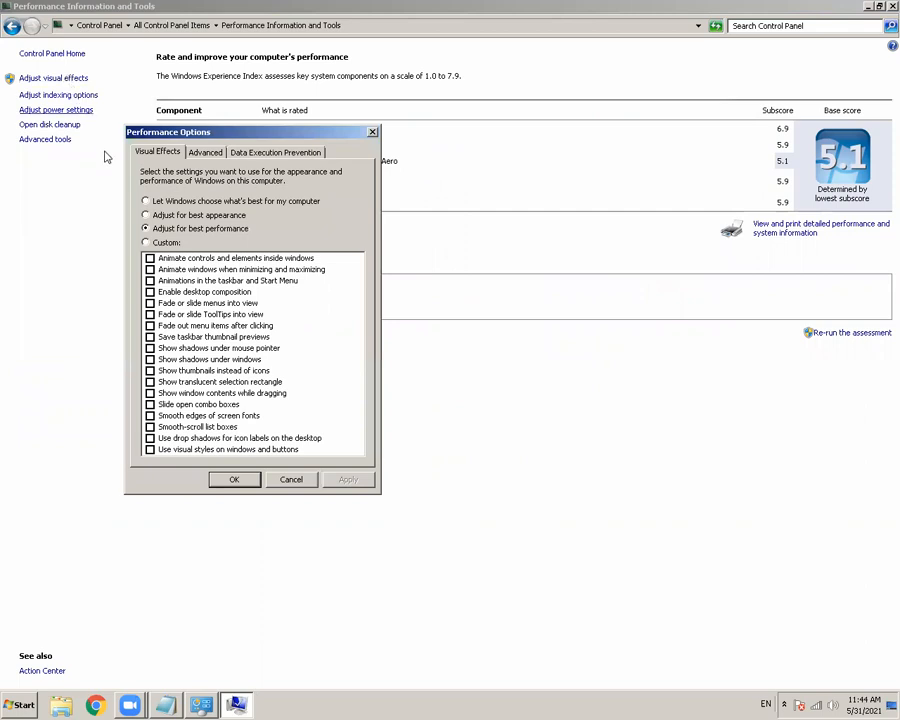
{"action": "left_click", "coordinate": [235, 480]}
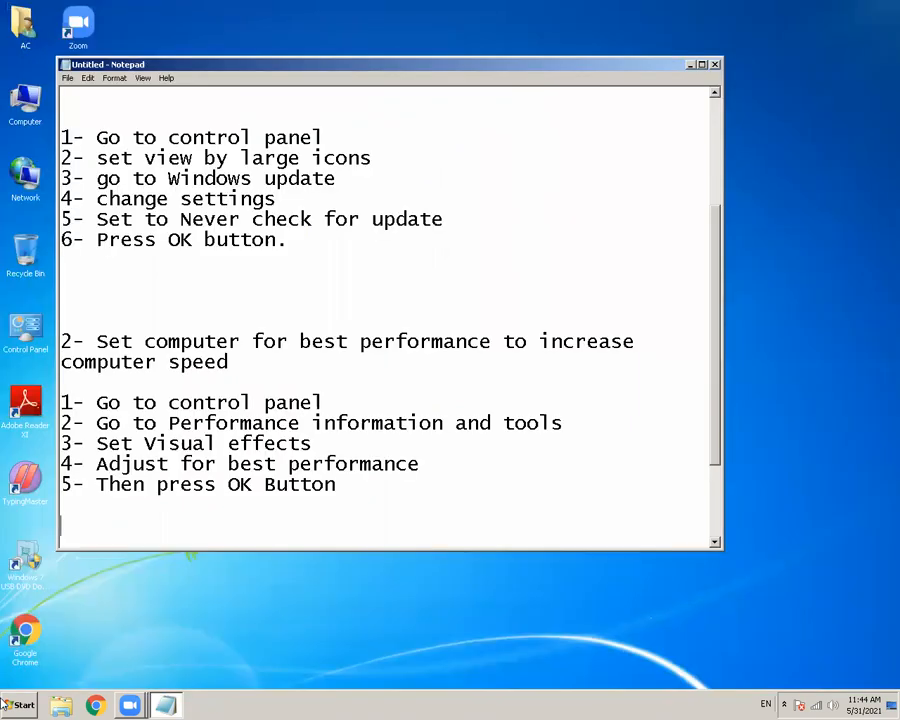
Step: View the Start menu in its simplified appearance, and minimize the note to view the desktop's context menu
{"action": "left_click", "coordinate": [4, 703]}
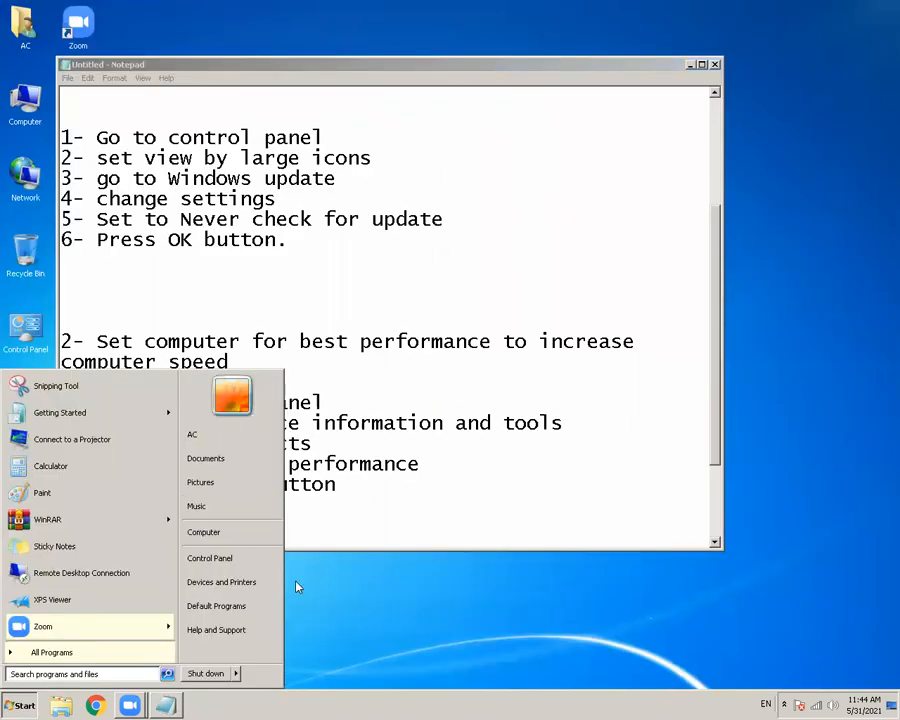
{"action": "left_click", "coordinate": [336, 586]}
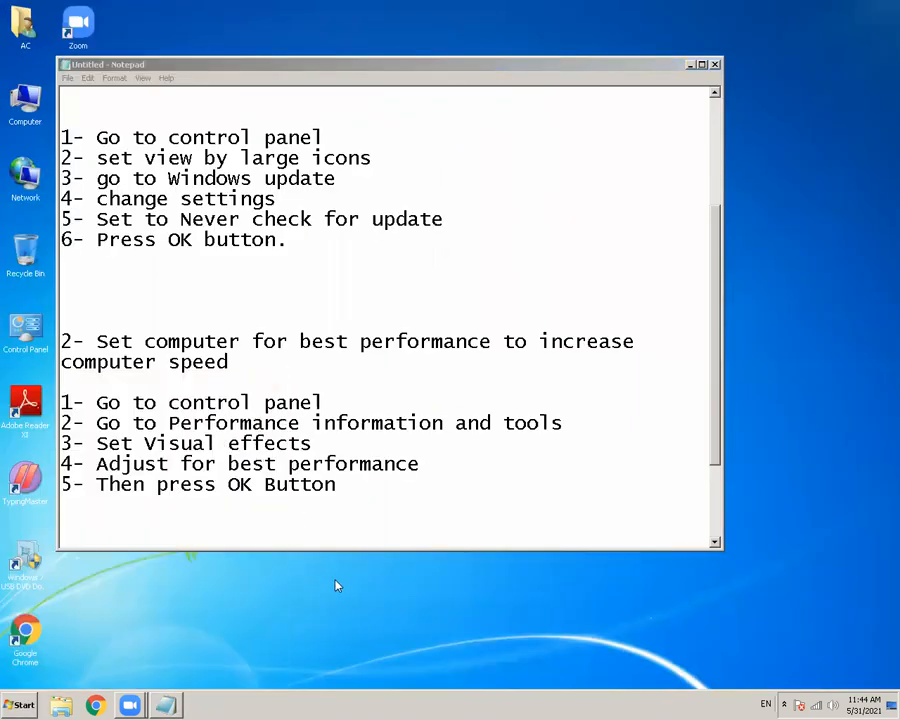
{"action": "right_click", "coordinate": [275, 594]}
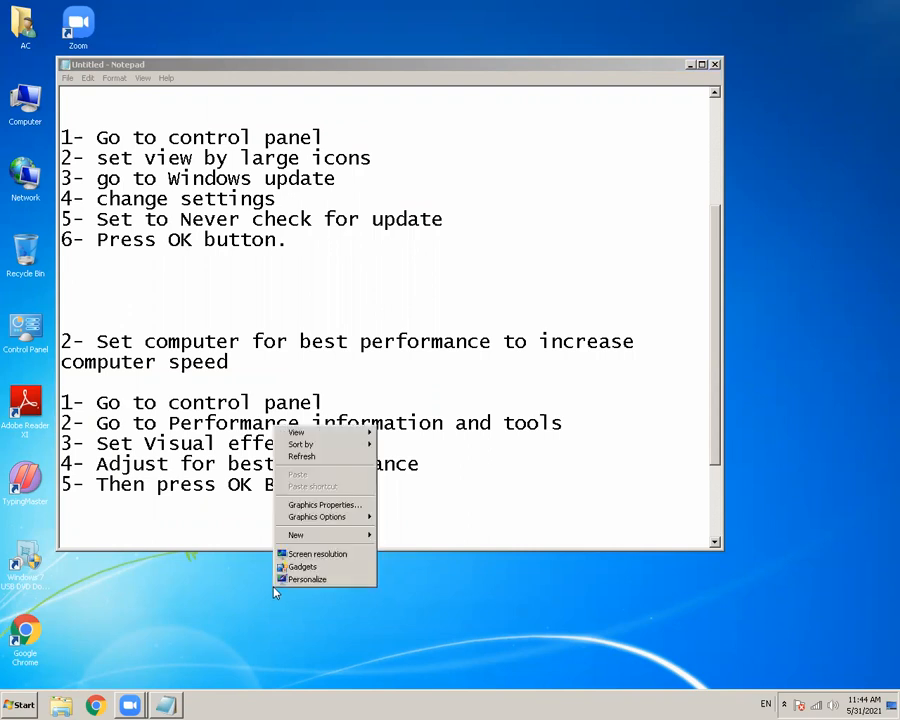
{"action": "left_click", "coordinate": [690, 65]}
{"action": "right_click", "coordinate": [427, 140]}
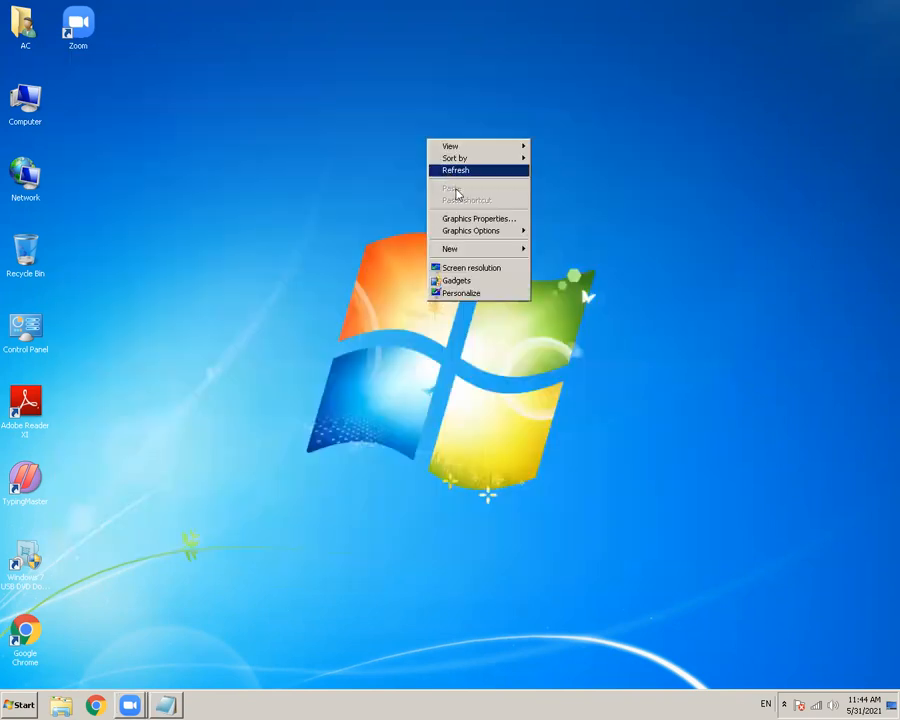
Step: Apply the Windows 7 theme from the Aero Themes in the desktop's personalization settings, and close the settings window
{"action": "left_click", "coordinate": [462, 293]}
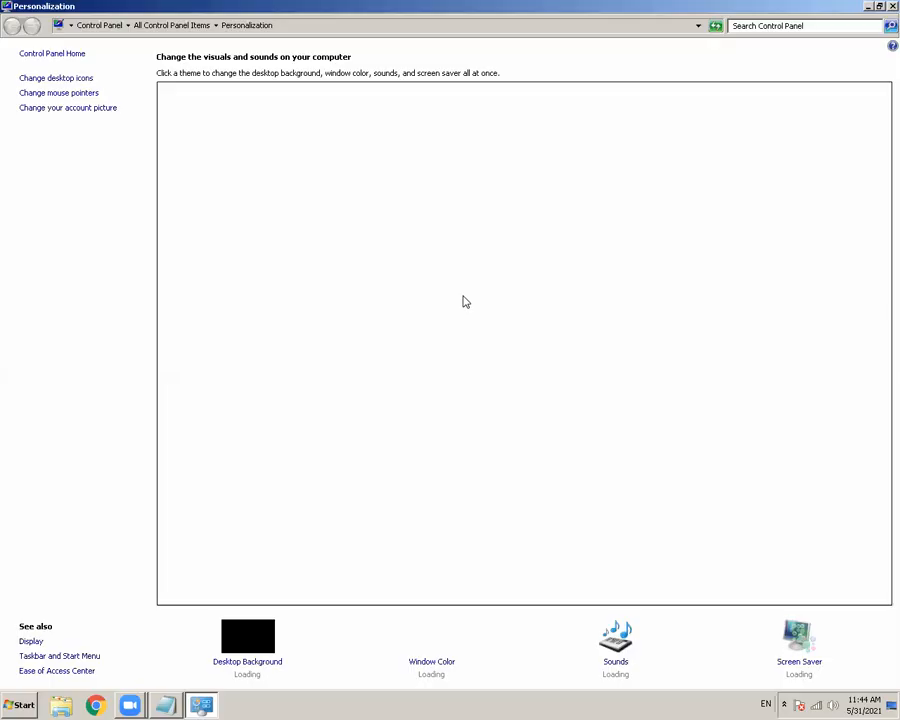
{"action": "left_click", "coordinate": [217, 262]}
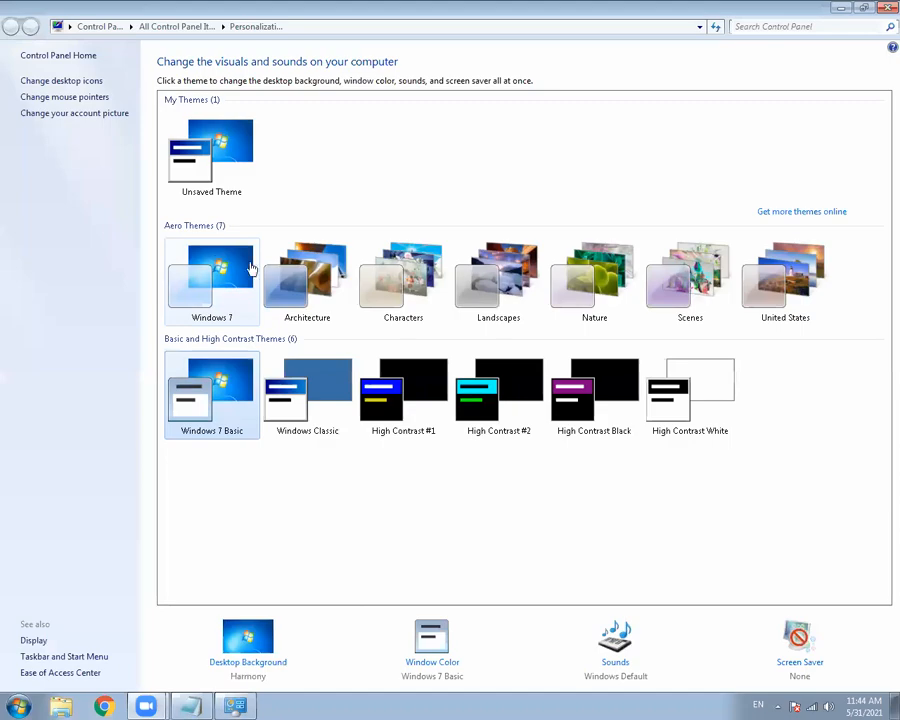
{"action": "left_click", "coordinate": [884, 8]}
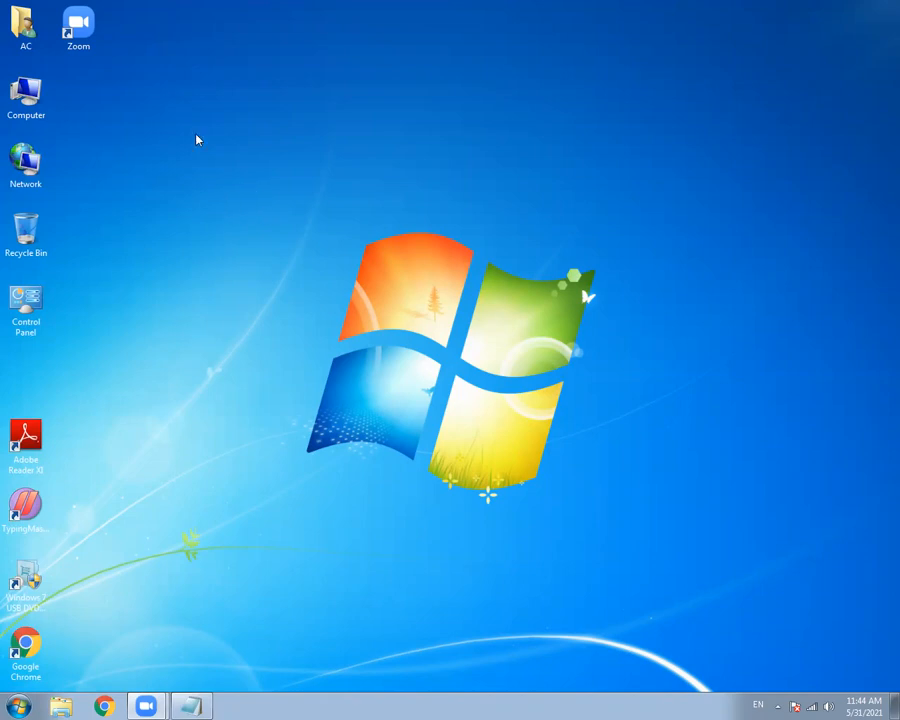
Step: Bring the note back up and place the insertion point on the empty line below "3- Turn off Remote Access"
{"action": "left_click", "coordinate": [193, 706]}
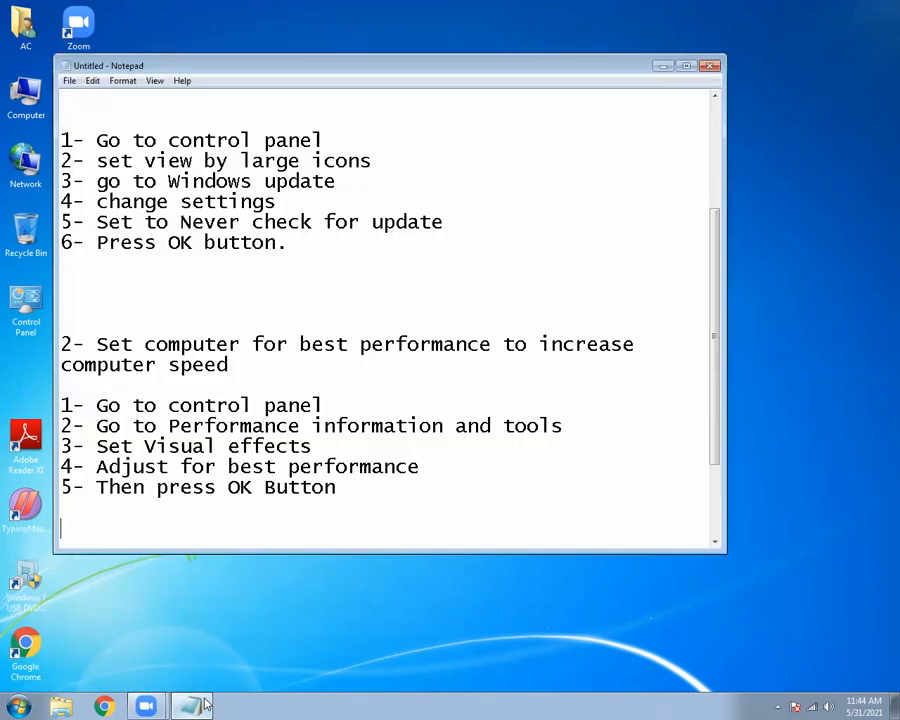
{"action": "left_click", "coordinate": [663, 66]}
{"action": "left_click", "coordinate": [191, 706]}
{"action": "left_click_drag", "start_coordinate": [716, 281], "coordinate": [714, 401]}
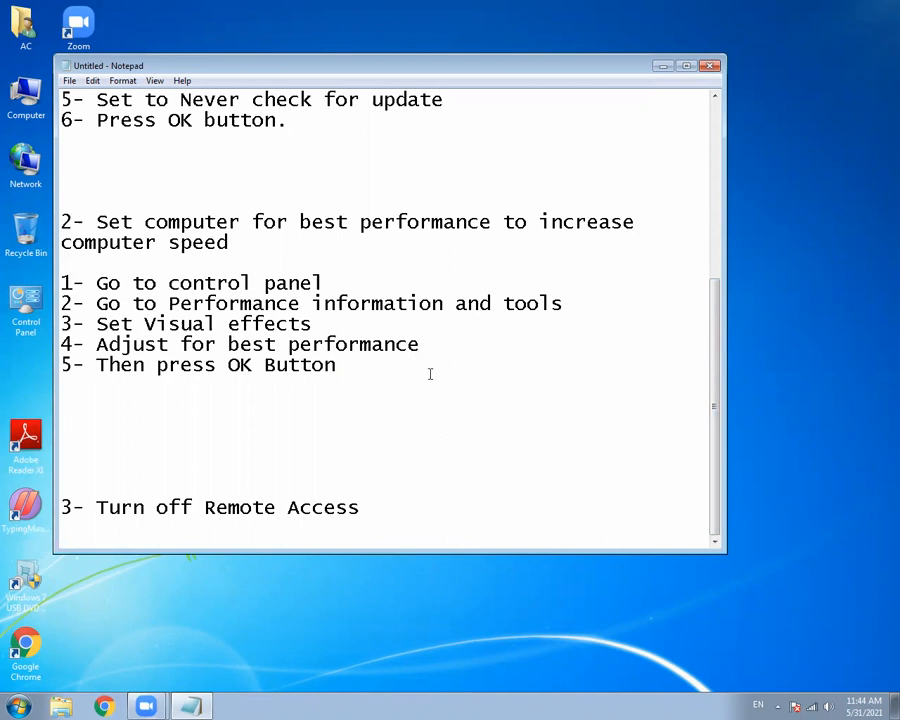
{"action": "left_click", "coordinate": [308, 531]}
Step: Disallow Remote Assistance connections in the remote settings of the Control Panel's System page, apply the change and close the windows
{"action": "double_click", "coordinate": [24, 305]}
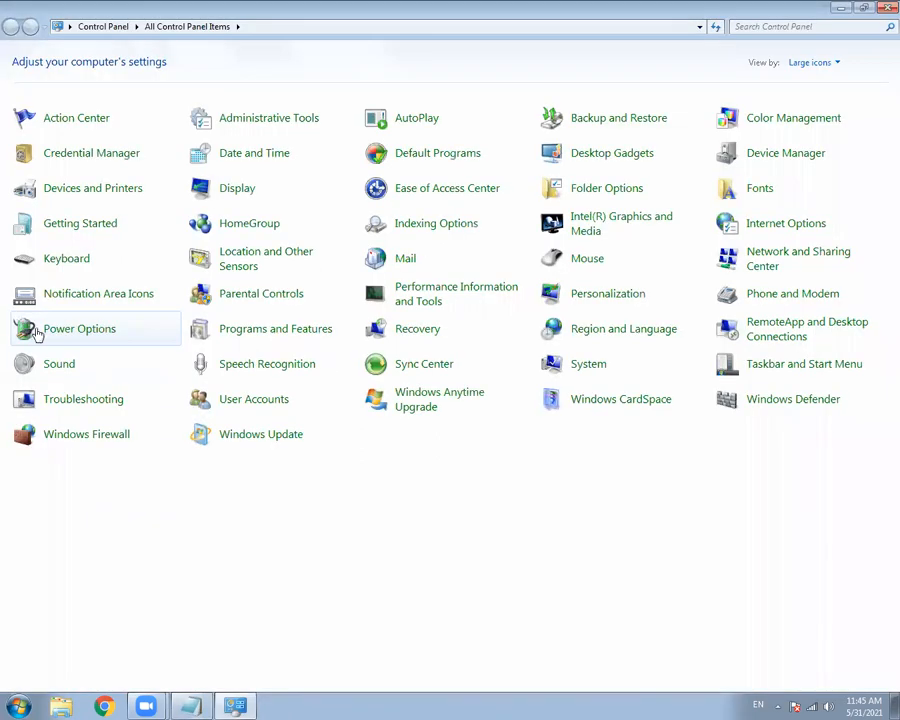
{"action": "left_click", "coordinate": [587, 368]}
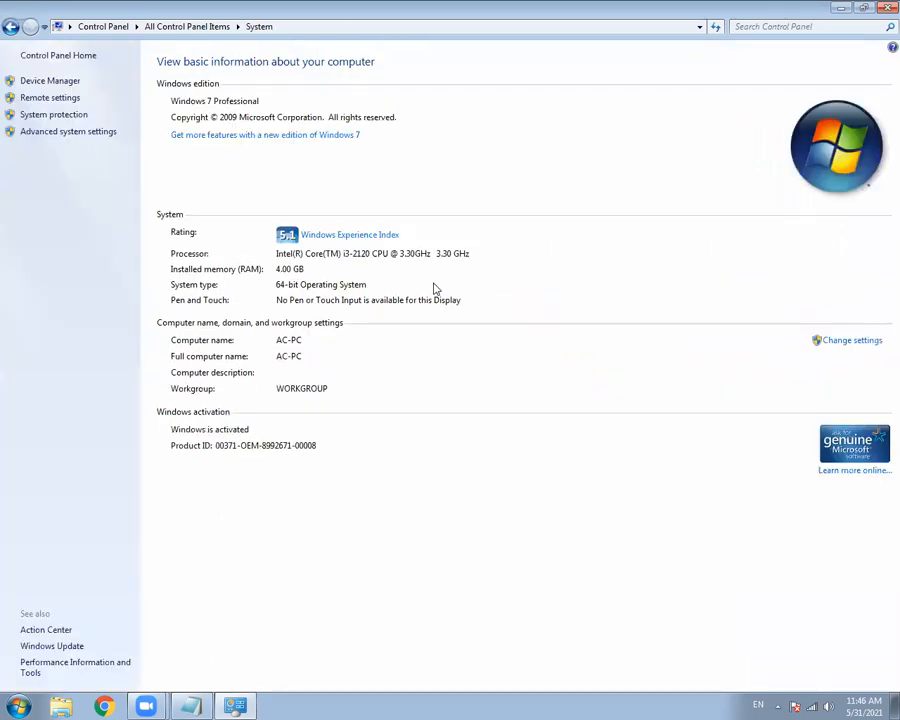
{"action": "left_click", "coordinate": [54, 103]}
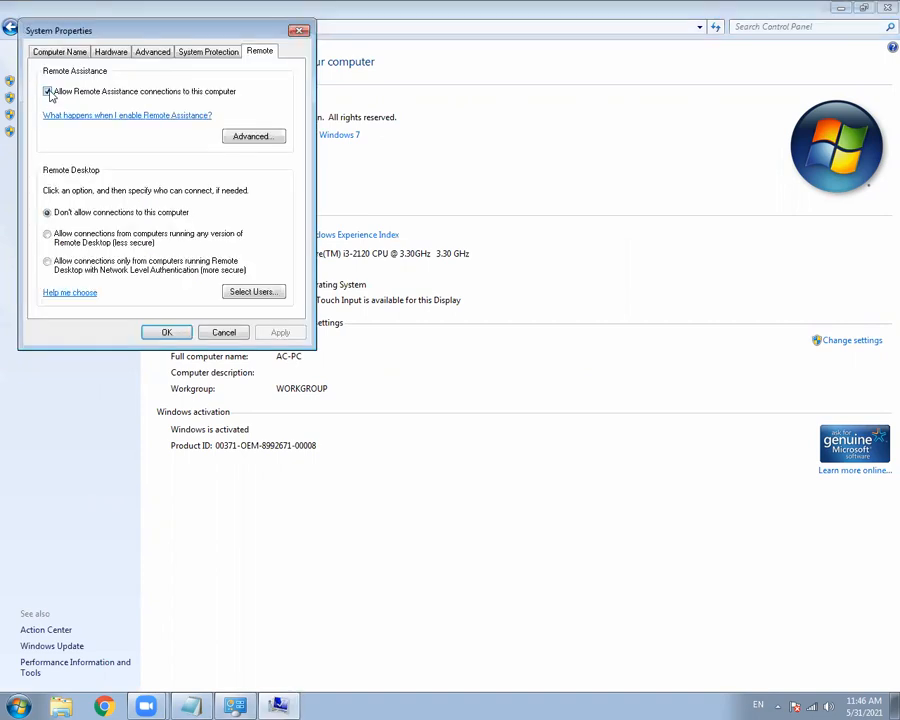
{"action": "left_click", "coordinate": [47, 91]}
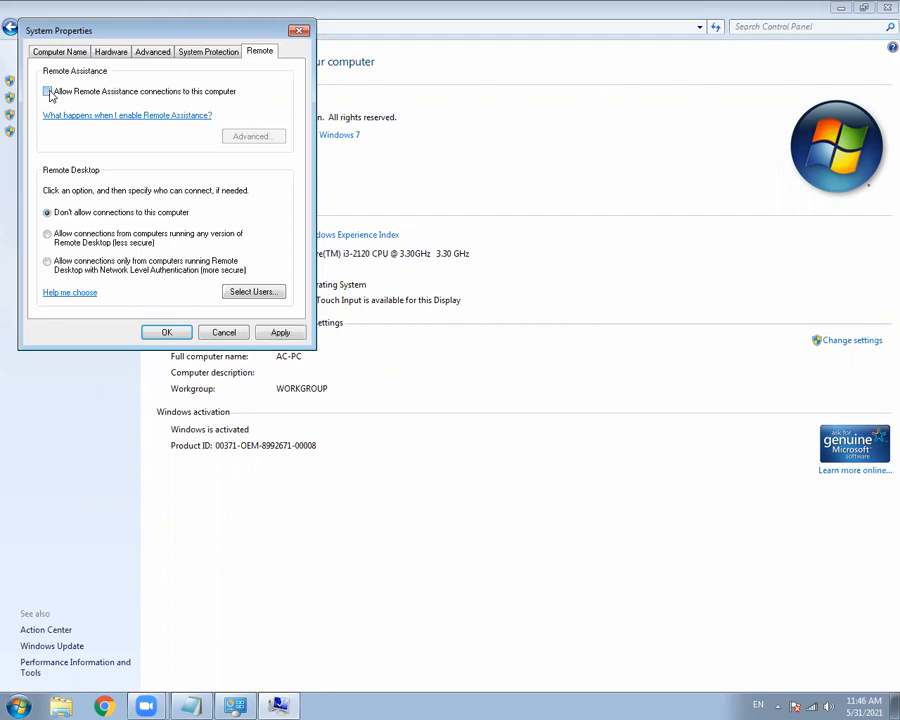
{"action": "left_click", "coordinate": [277, 334]}
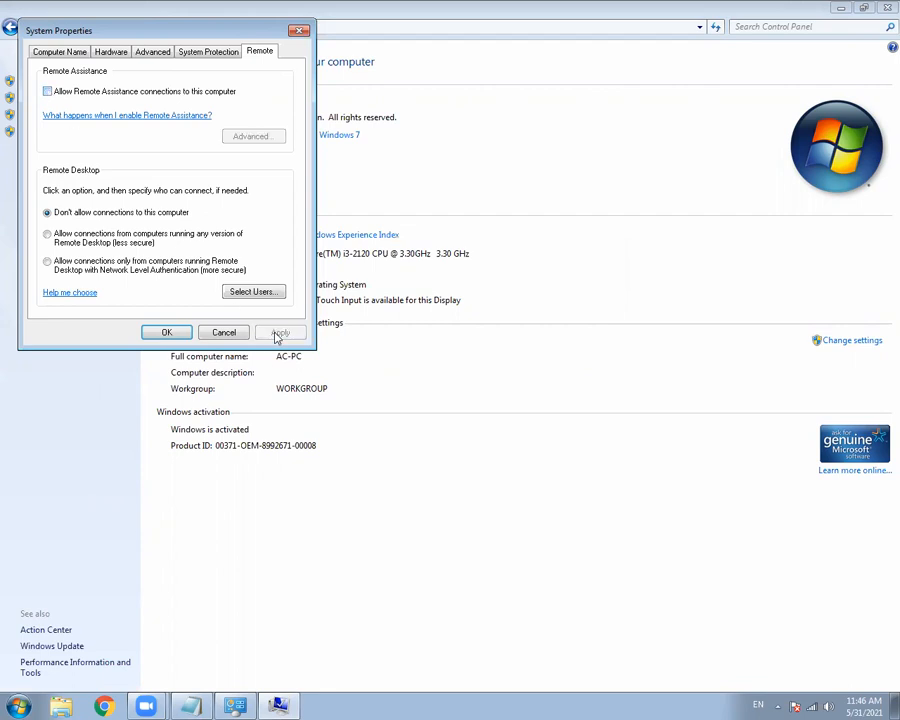
{"action": "left_click", "coordinate": [168, 334]}
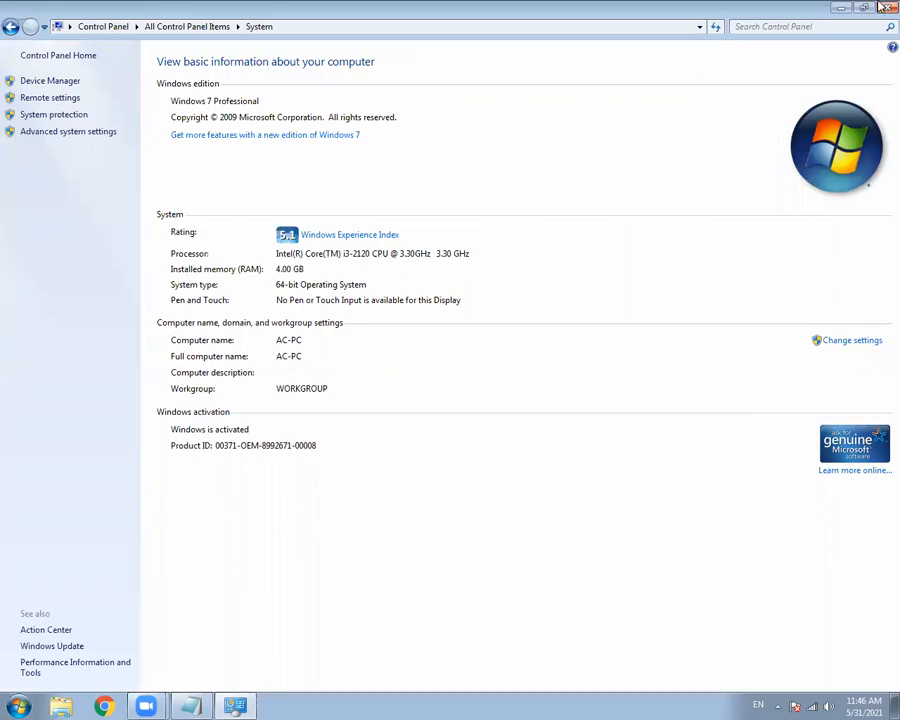
{"action": "key", "text": "alt+F4"}
Step: Go through the remote settings again from the Control Panel, switching Remote Assistance connections on and back off before confirming
{"action": "double_click", "coordinate": [25, 305]}
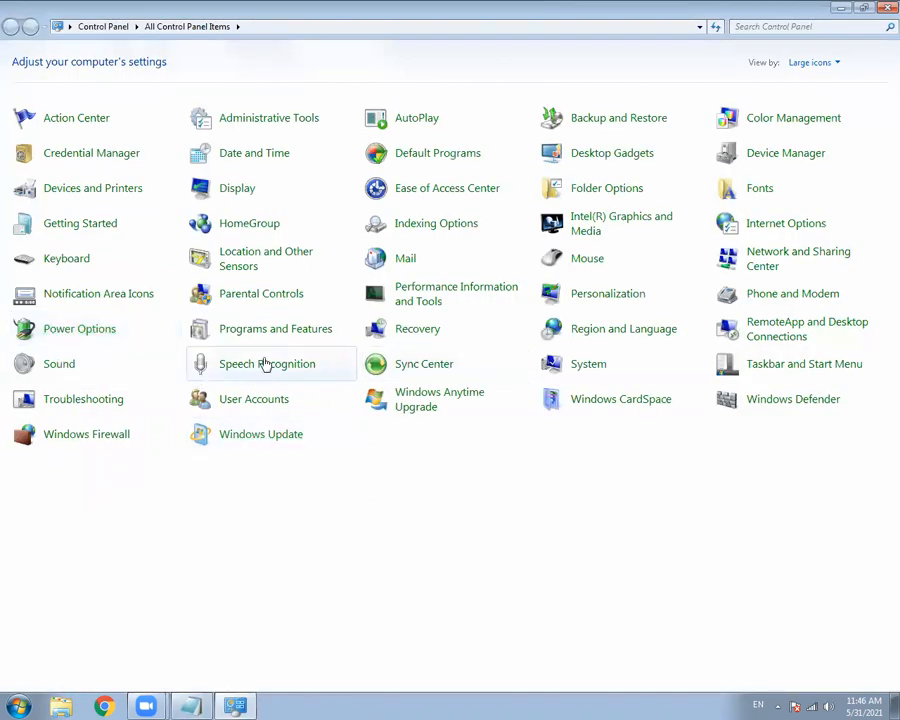
{"action": "left_click", "coordinate": [577, 365]}
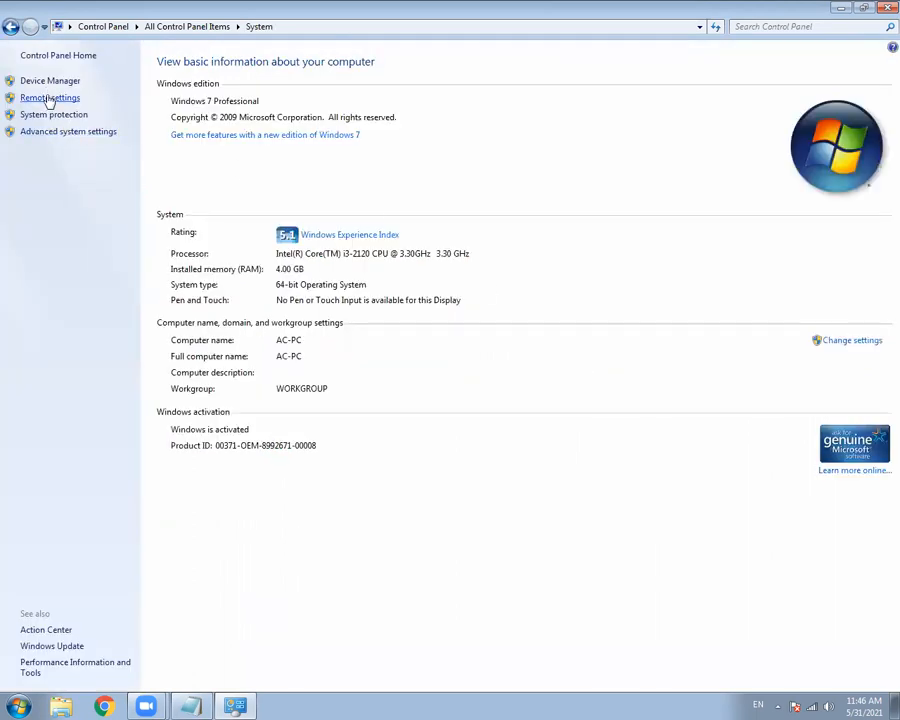
{"action": "left_click", "coordinate": [49, 99]}
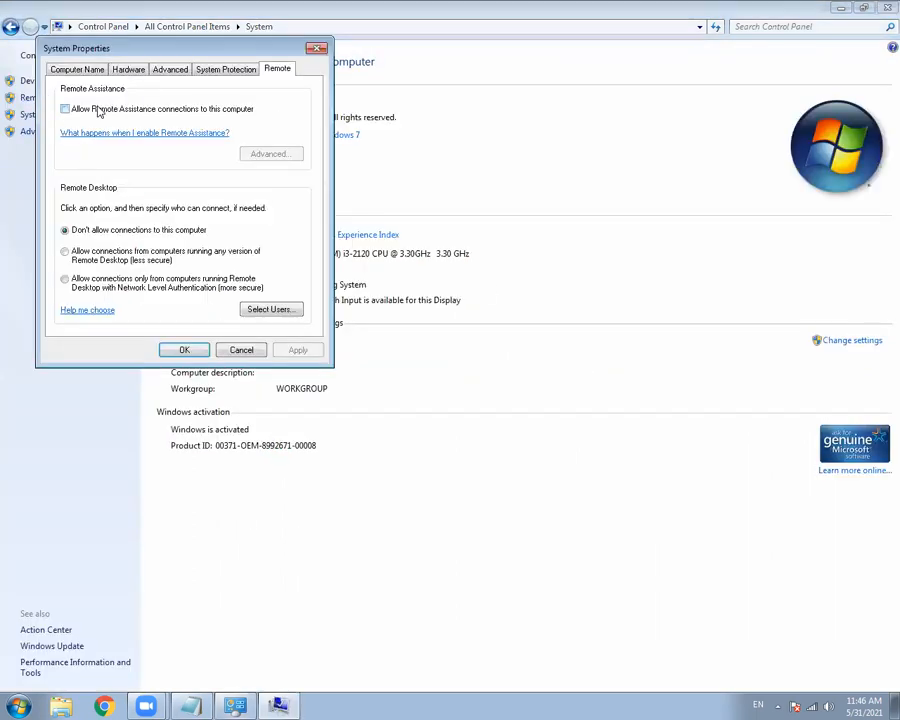
{"action": "left_click", "coordinate": [98, 110]}
{"action": "left_click", "coordinate": [84, 110]}
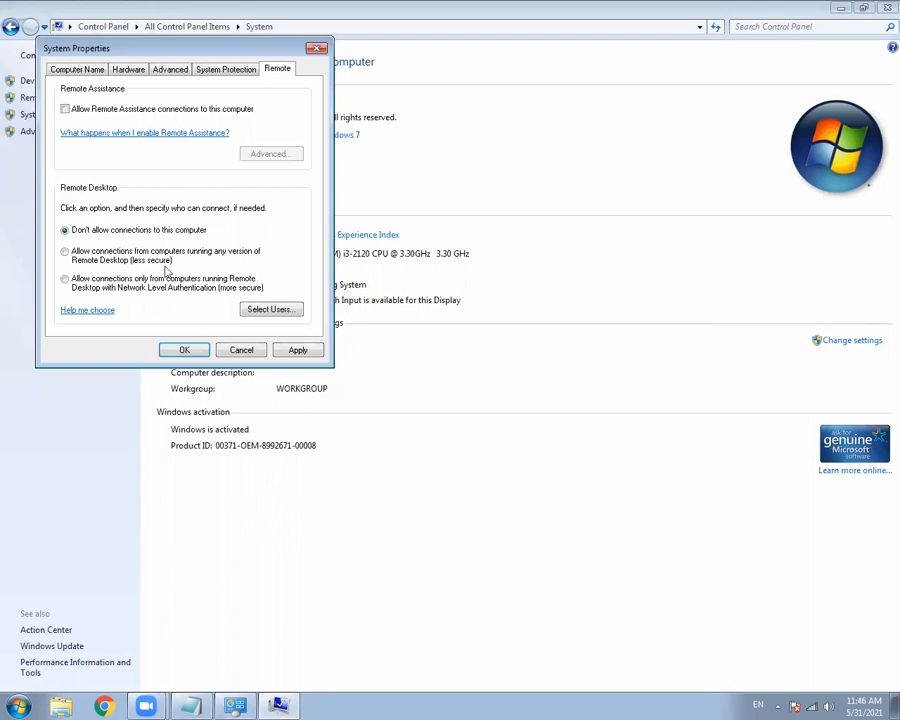
{"action": "left_click", "coordinate": [186, 351]}
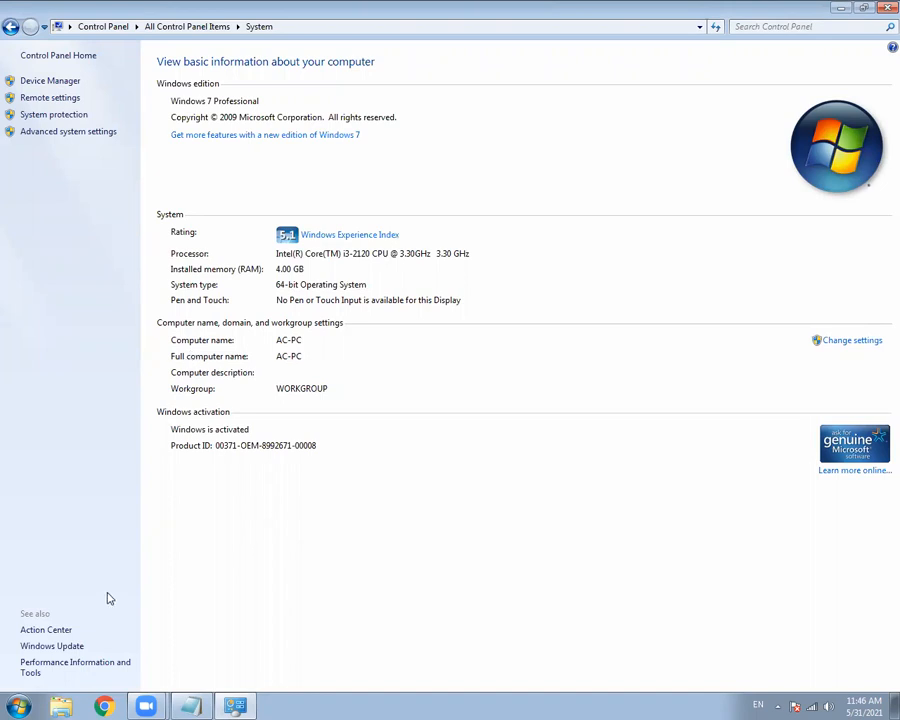
Step: View the performance information, Windows Update settings and remote settings reachable from the System page, then cancel and close
{"action": "left_click", "coordinate": [75, 668]}
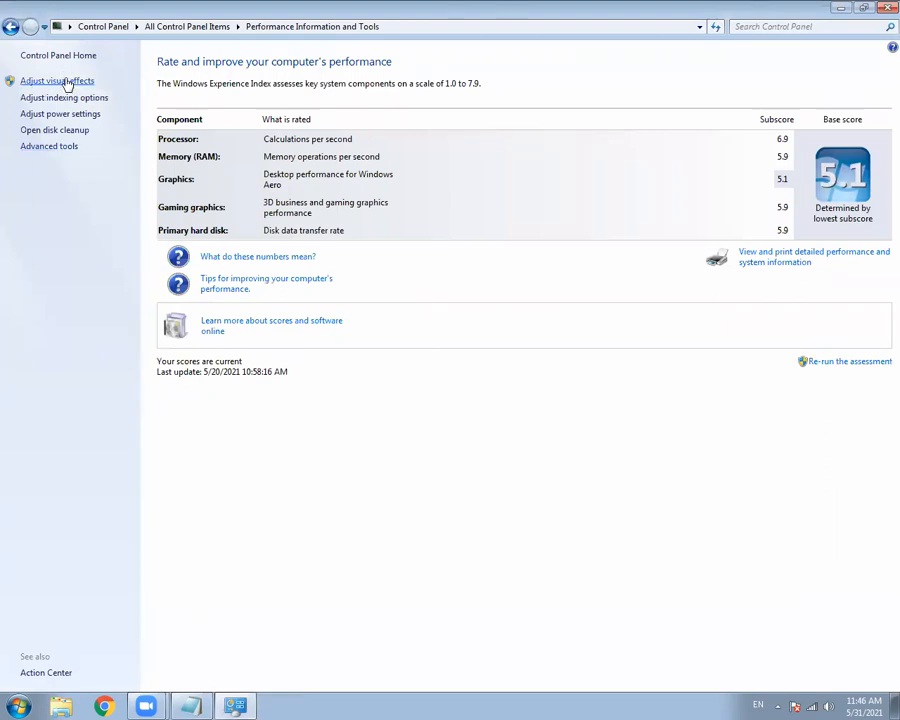
{"action": "left_click", "coordinate": [9, 24]}
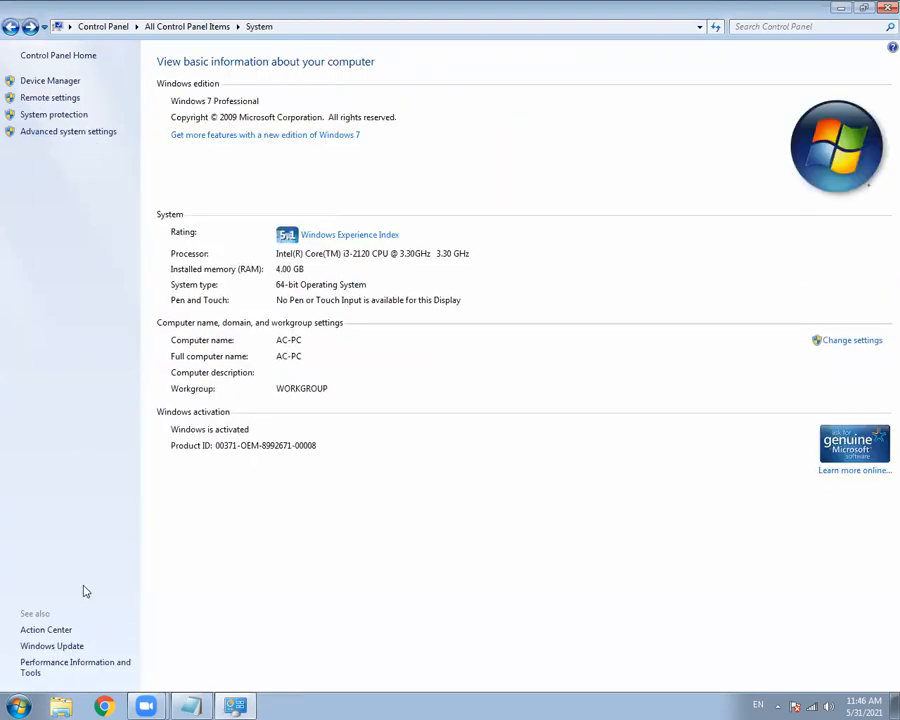
{"action": "left_click", "coordinate": [58, 647]}
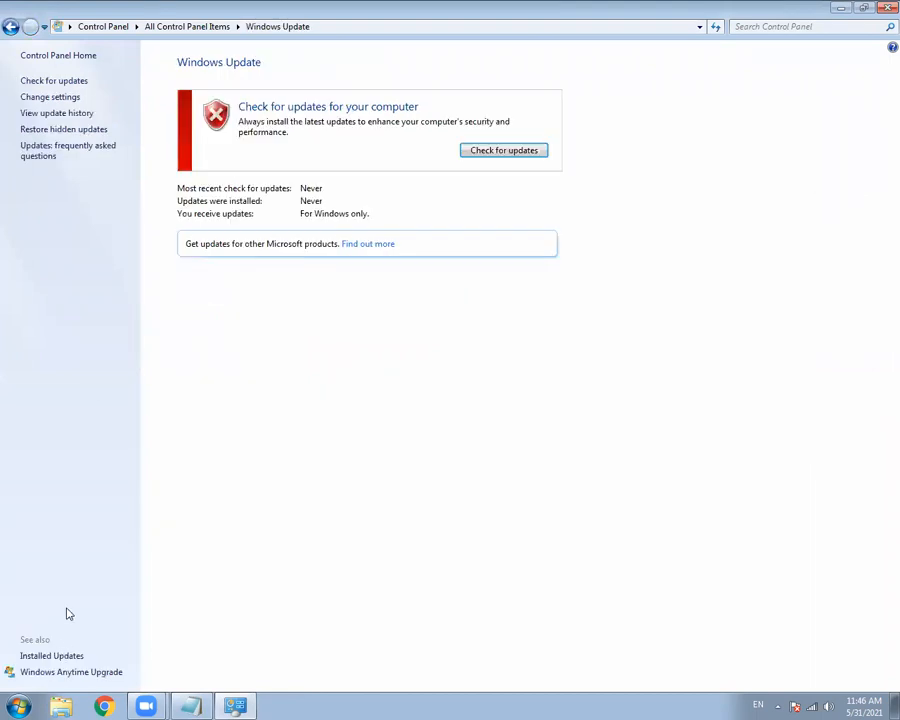
{"action": "left_click", "coordinate": [58, 98]}
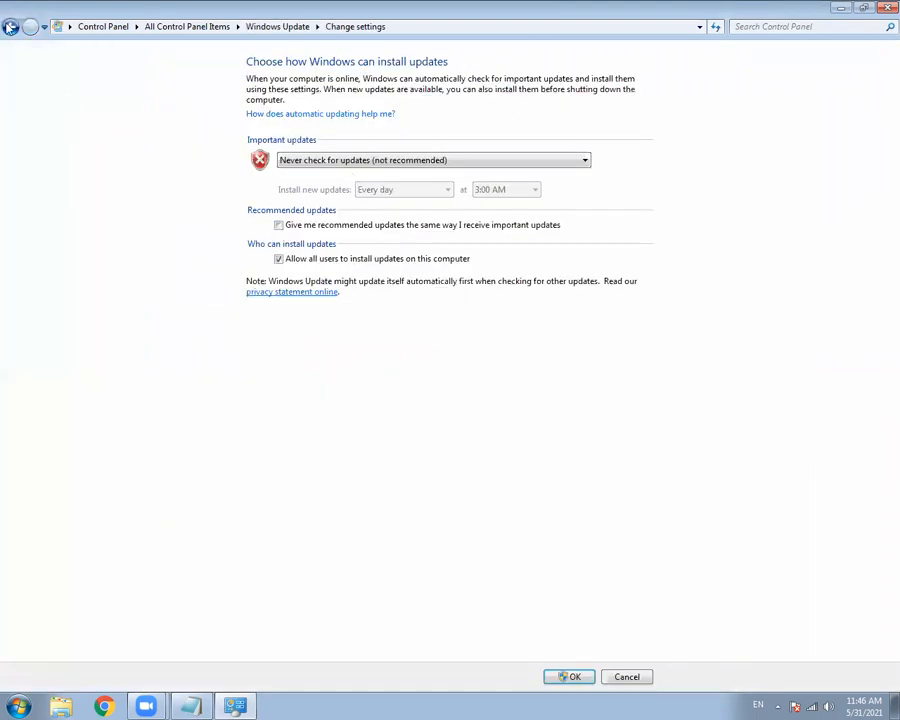
{"action": "left_click", "coordinate": [9, 26]}
{"action": "left_click", "coordinate": [9, 26]}
{"action": "left_click", "coordinate": [56, 97]}
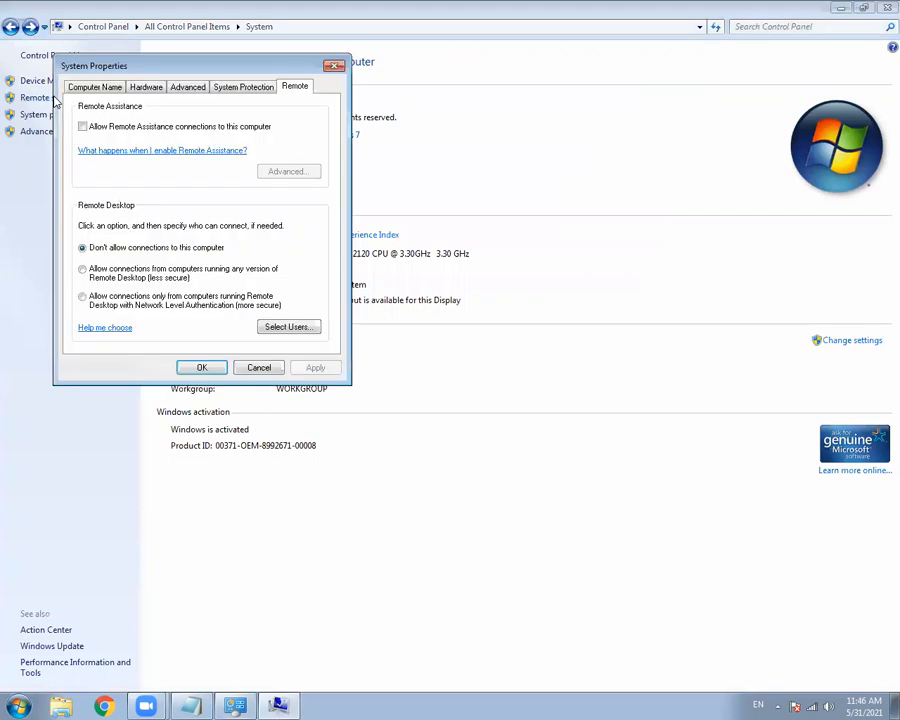
{"action": "left_click", "coordinate": [259, 368]}
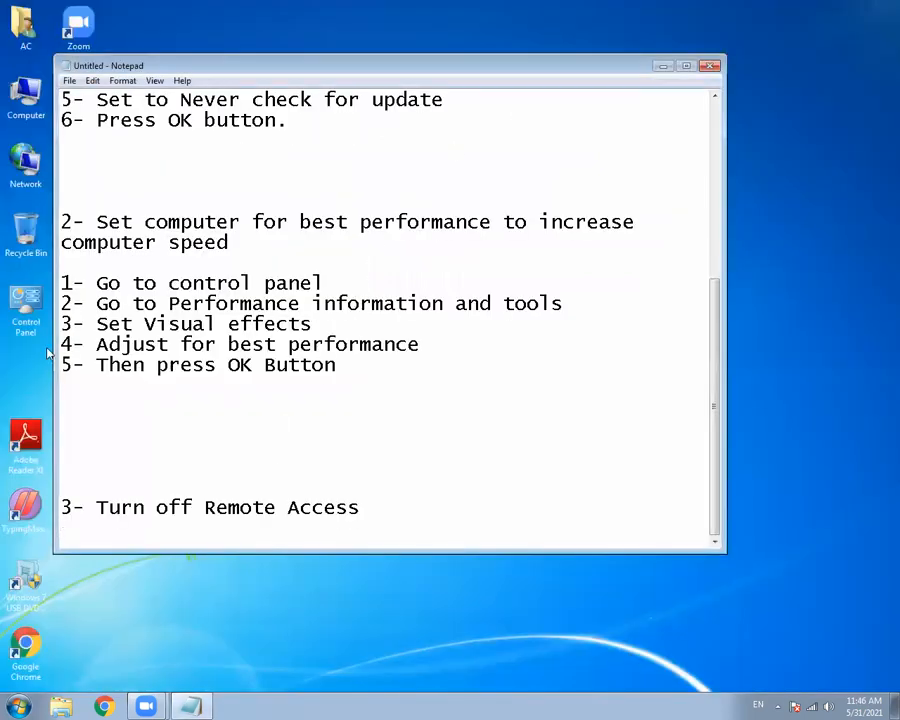
Step: View the System page from the Control Panel, close it, and reopen it through the desktop Computer icon's properties
{"action": "double_click", "coordinate": [25, 303]}
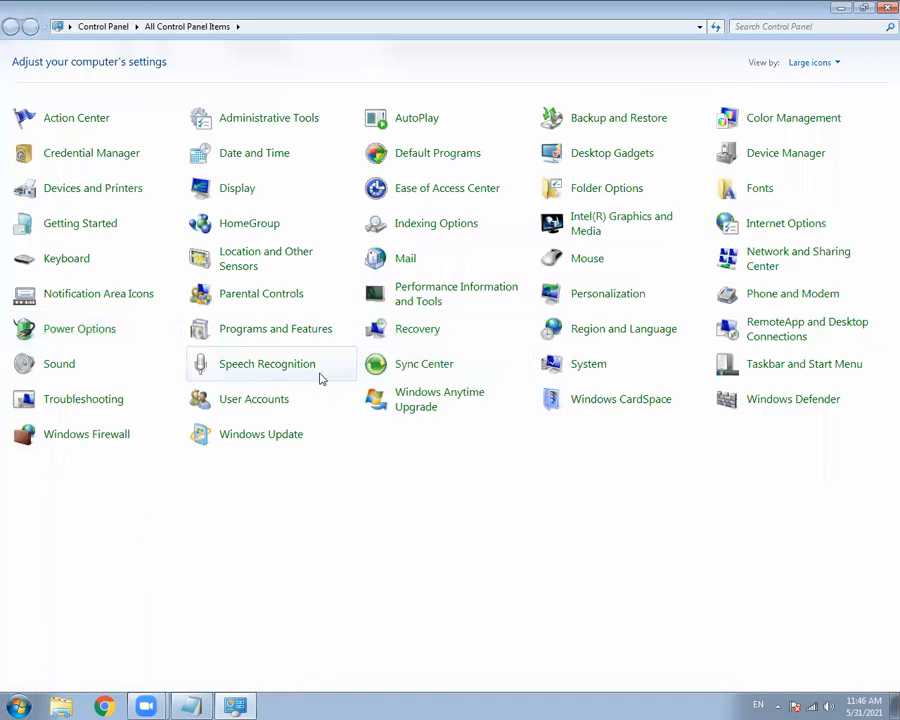
{"action": "left_click", "coordinate": [601, 369]}
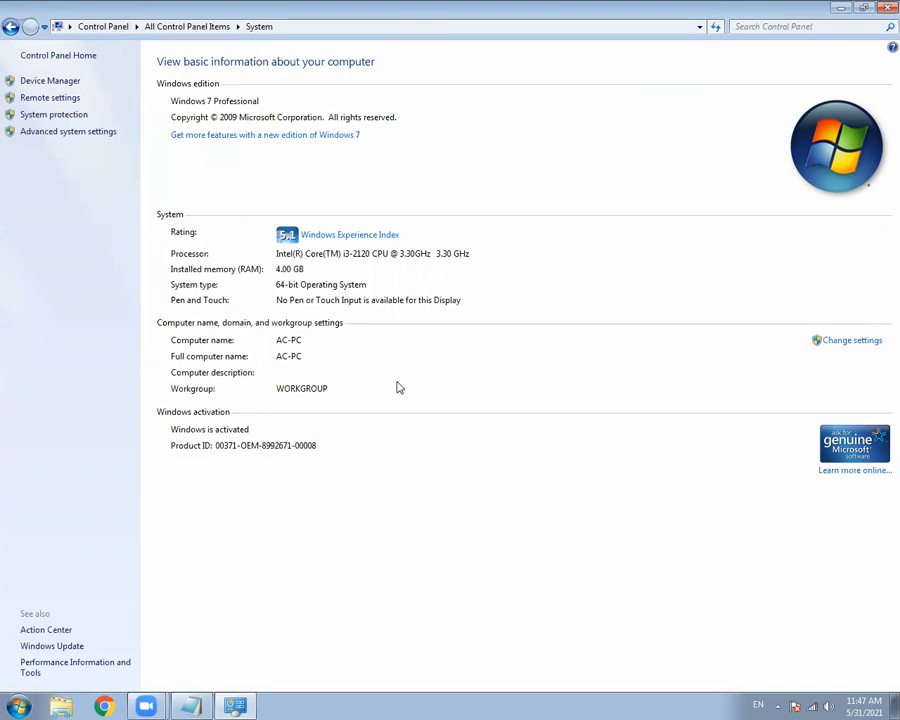
{"action": "left_click", "coordinate": [883, 10]}
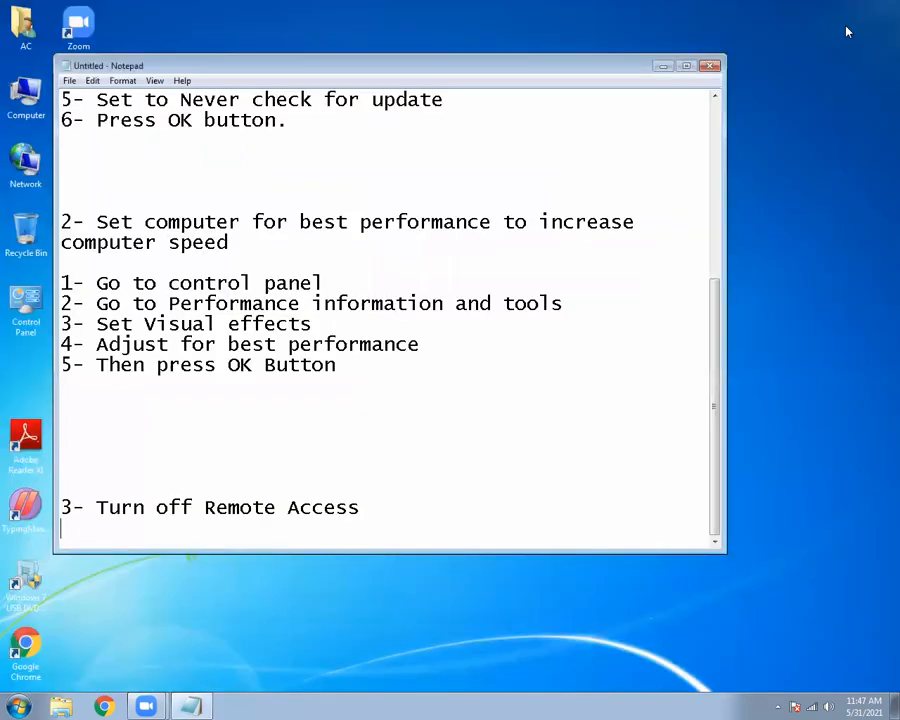
{"action": "right_click", "coordinate": [20, 95]}
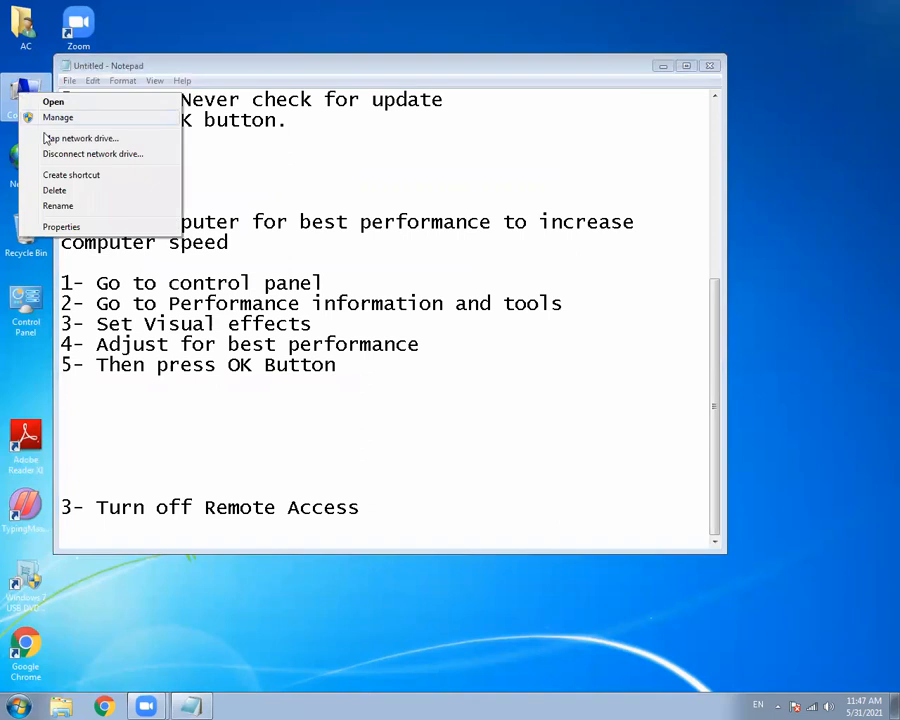
{"action": "left_click", "coordinate": [55, 226]}
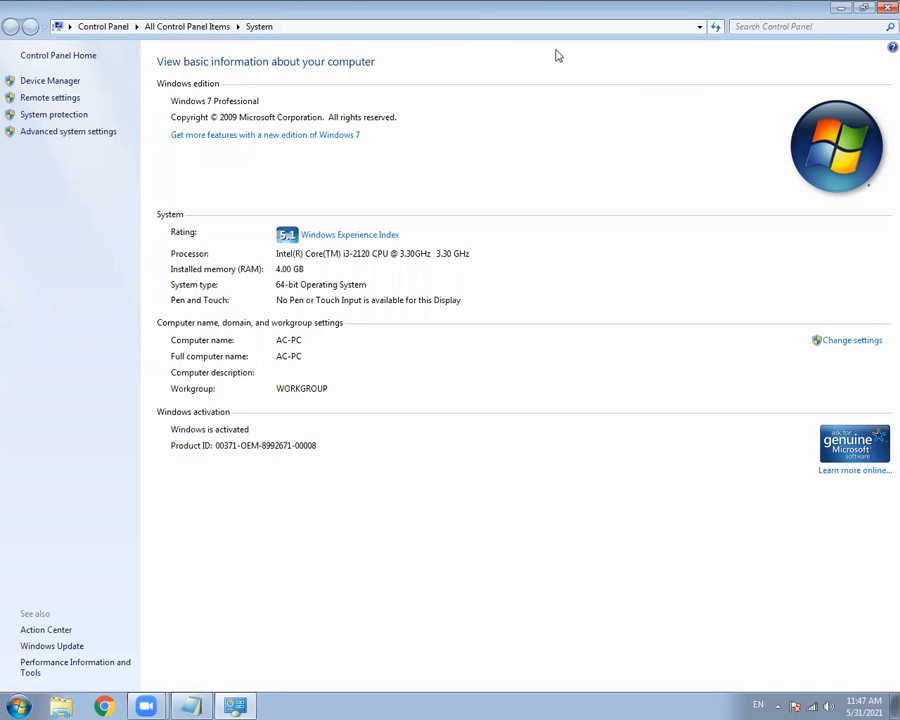
Step: Add the lines "1- Go to control panel" and "2- Go to system" to the note under "3- Turn off Remote Access"
{"action": "left_click", "coordinate": [190, 706]}
{"action": "type", "text": "1- FG"}
{"action": "key", "text": "BackSpace"}
{"action": "key", "text": "BackSpace"}
{"action": "type", "text": "Go to control panel"}
{"action": "key", "text": "Return"}
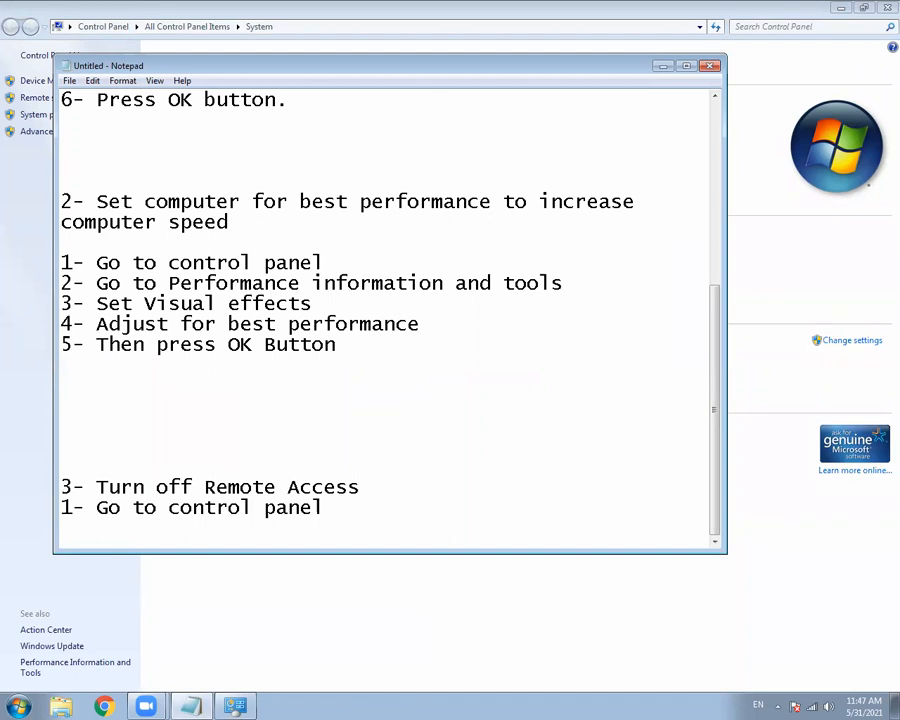
{"action": "type", "text": "2- Go to syste,"}
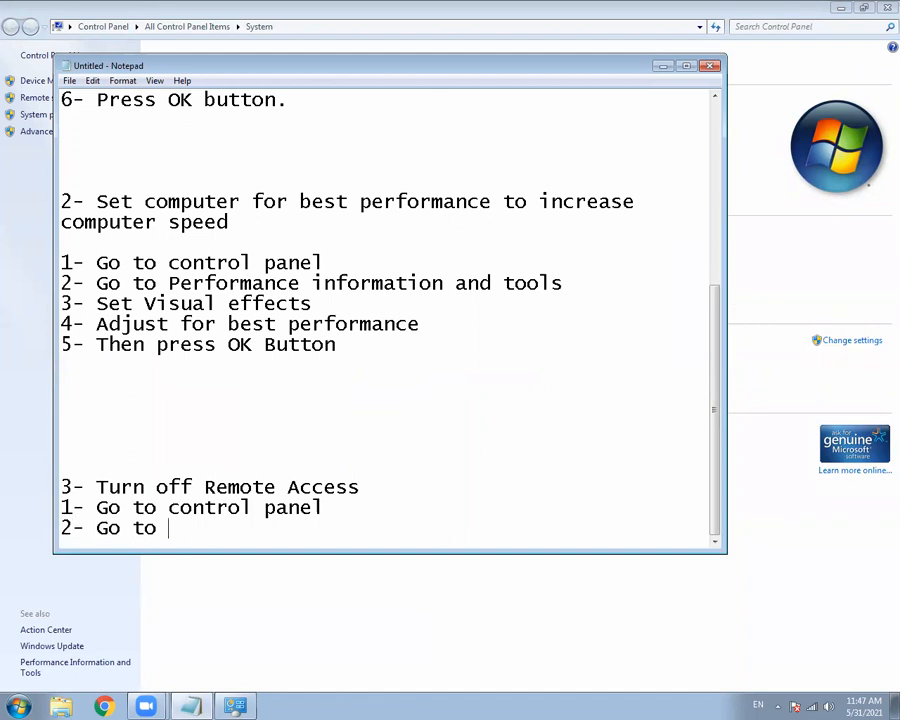
{"action": "key", "text": "BackSpace"}
{"action": "type", "text": "m"}
{"action": "key", "text": "Return"}
Step: Add the line "3- Go to Remote Settings" to the note's remote access steps
{"action": "type", "text": "3- g"}
{"action": "key", "text": "BackSpace"}
{"action": "type", "text": "Gp"}
{"action": "key", "text": "BackSpace"}
{"action": "type", "text": "o to Re"}
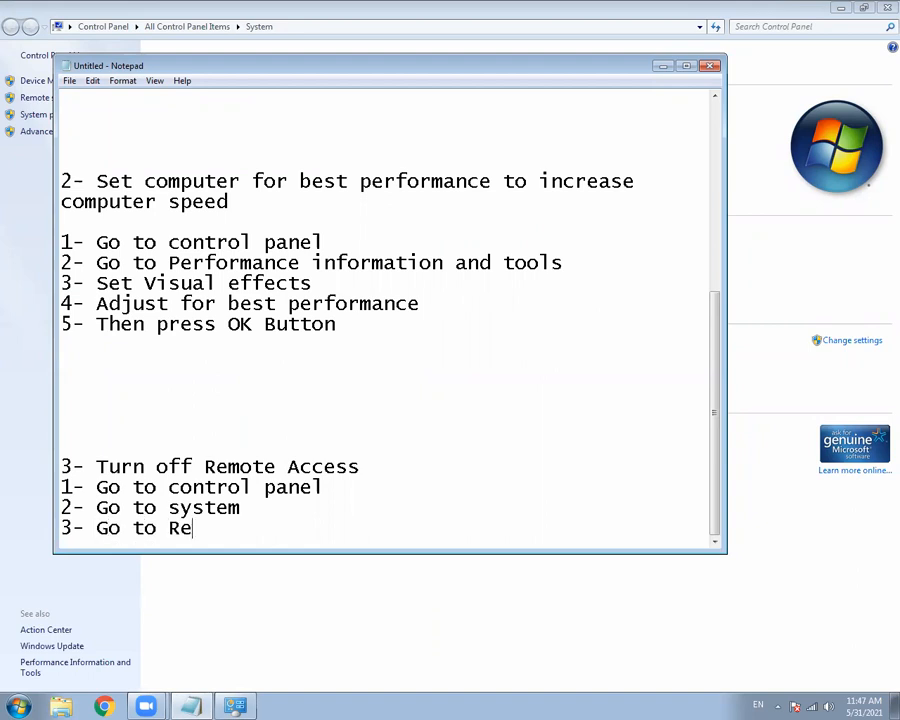
{"action": "type", "text": "mote Settings"}
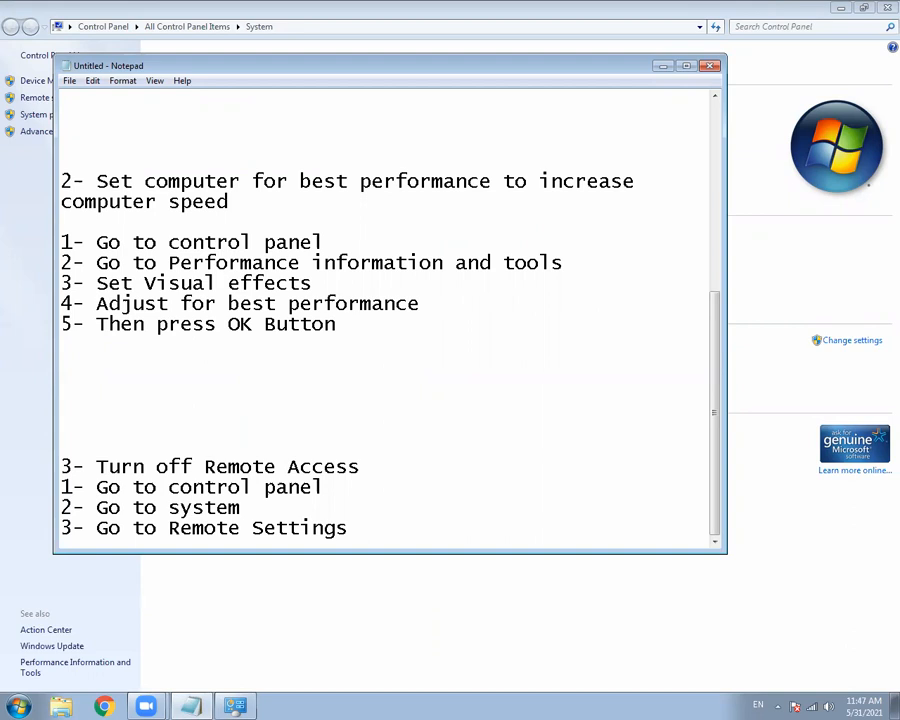
{"action": "key", "text": "Return"}
Step: Add the line "4- Uncheck Allow Remote Access" to the note's remote access steps
{"action": "type", "text": "4- "}
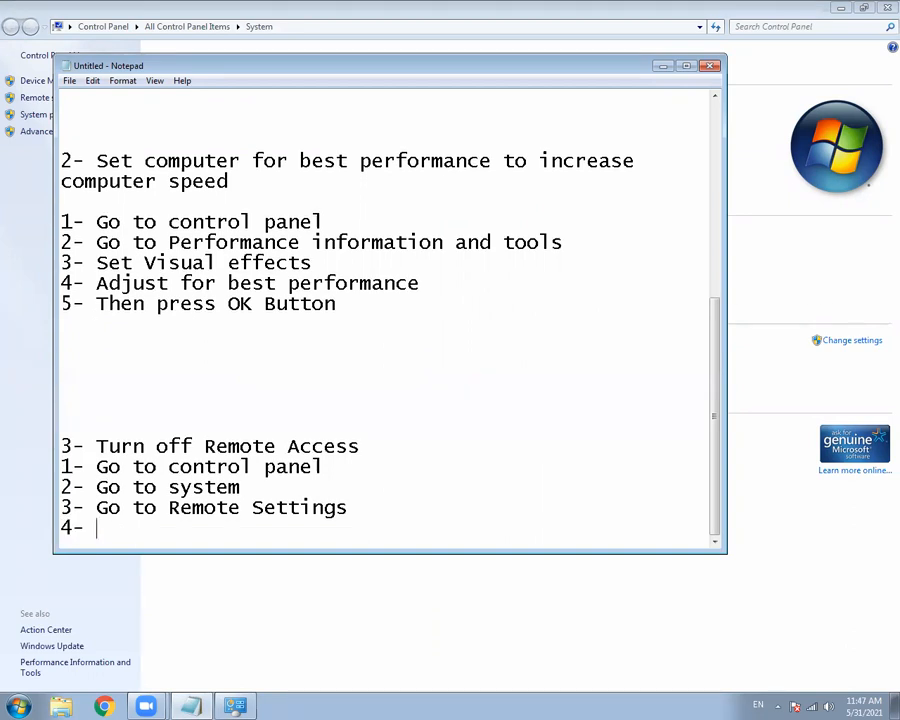
{"action": "type", "text": "Uncheck Allow rem"}
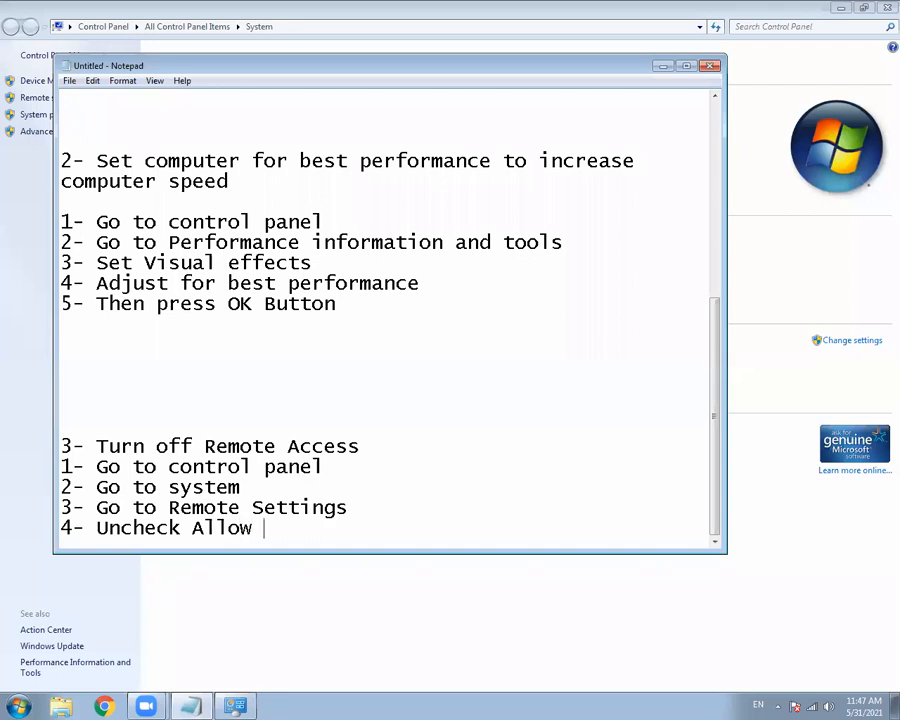
{"action": "key", "text": "BackSpace"}
{"action": "key", "text": "BackSpace"}
{"action": "key", "text": "BackSpace"}
{"action": "type", "text": "Remote Access"}
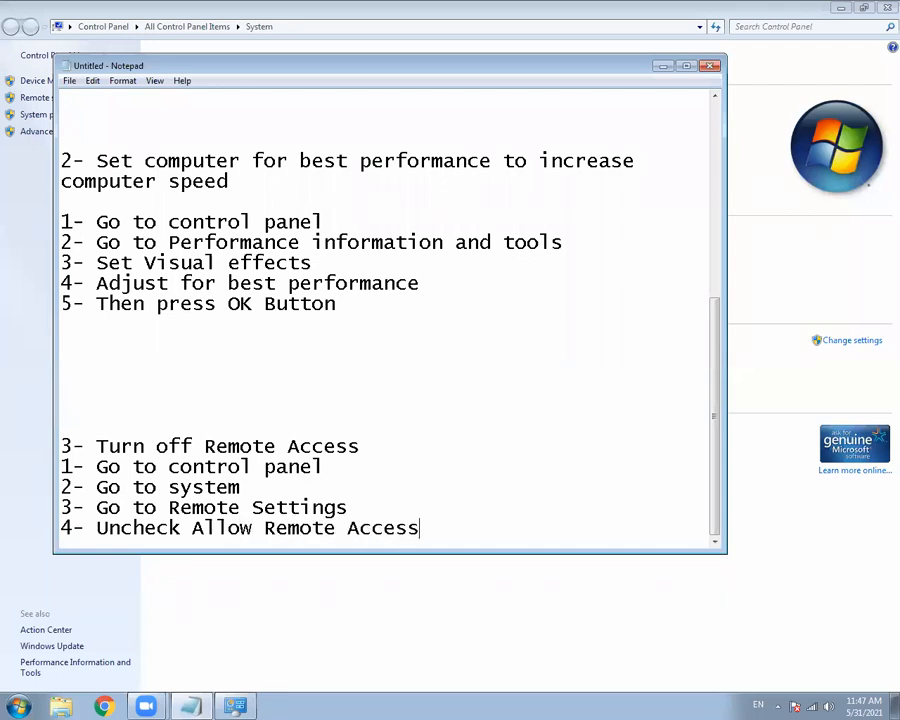
{"action": "key", "text": "Return"}
Step: Add the line "5- Then press ok button" to the end of the note's remote access steps
{"action": "type", "text": "6"}
{"action": "key", "text": "BackSpace"}
{"action": "type", "text": "5- "}
{"action": "type", "text": "YT"}
{"action": "key", "text": "BackSpace"}
{"action": "key", "text": "BackSpace"}
{"action": "type", "text": "Y"}
{"action": "key", "text": "BackSpace"}
{"action": "type", "text": "Then press ok button"}
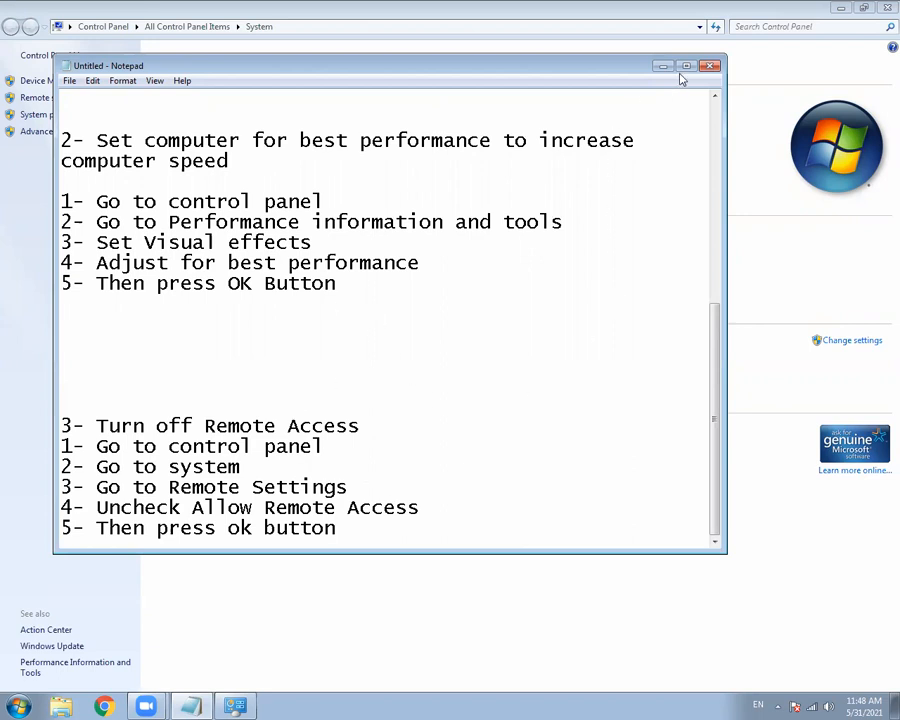
Step: Add the heading "Date: 31-05-2021" on the empty first line of the note, above "1- Windows update setting"
{"action": "left_click_drag", "start_coordinate": [364, 533], "coordinate": [30, 78]}
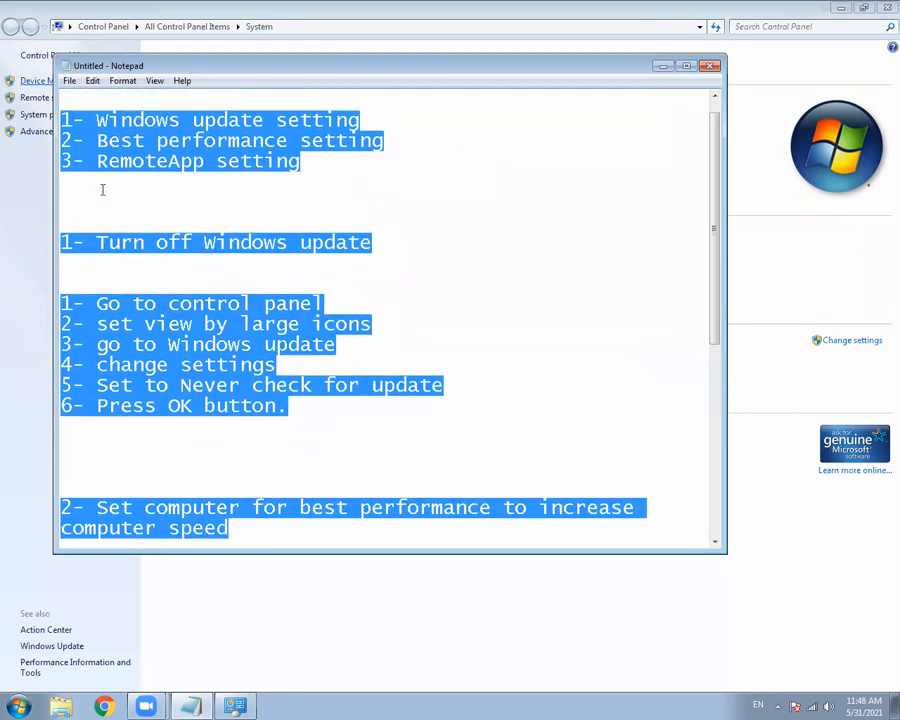
{"action": "left_click", "coordinate": [141, 104]}
{"action": "type", "text": "D"}
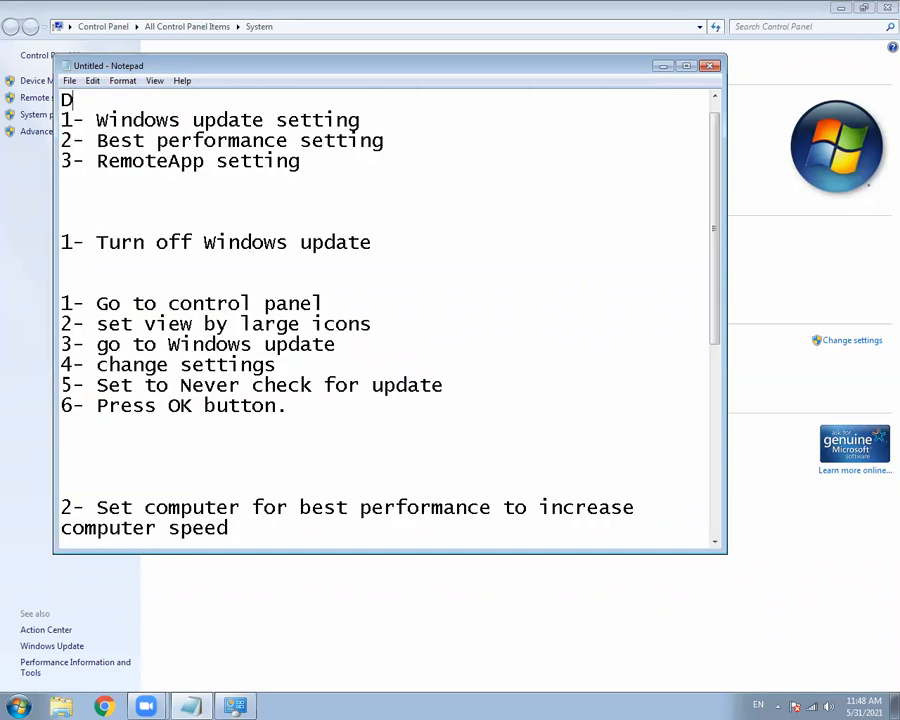
{"action": "type", "text": "ate: 31-"}
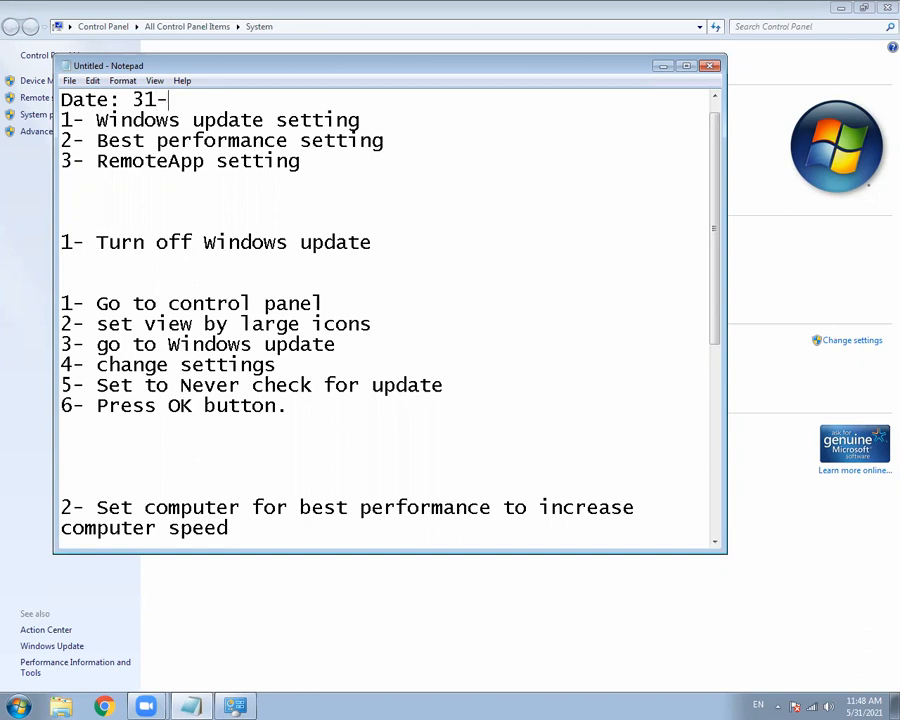
{"action": "type", "text": "05-2021"}
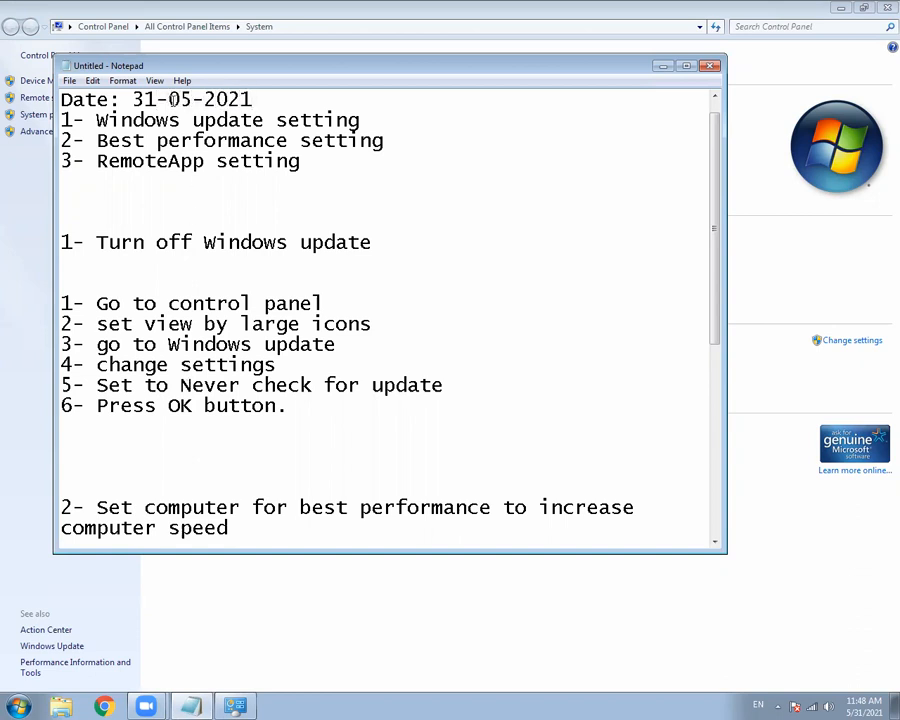
Step: Extend the date heading at the beginning of the note with the text "Morning boys students:"
{"action": "type", "text": " Morning bous s"}
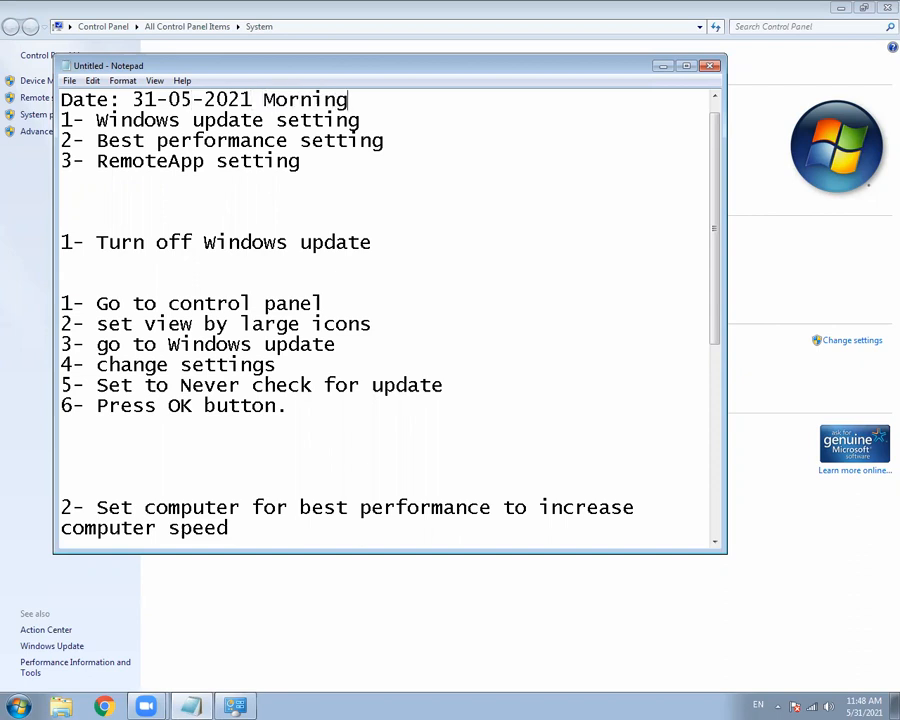
{"action": "key", "text": "BackSpace"}
{"action": "key", "text": "BackSpace"}
{"action": "key", "text": "BackSpace"}
{"action": "key", "text": "BackSpace"}
{"action": "type", "text": "ys stu"}
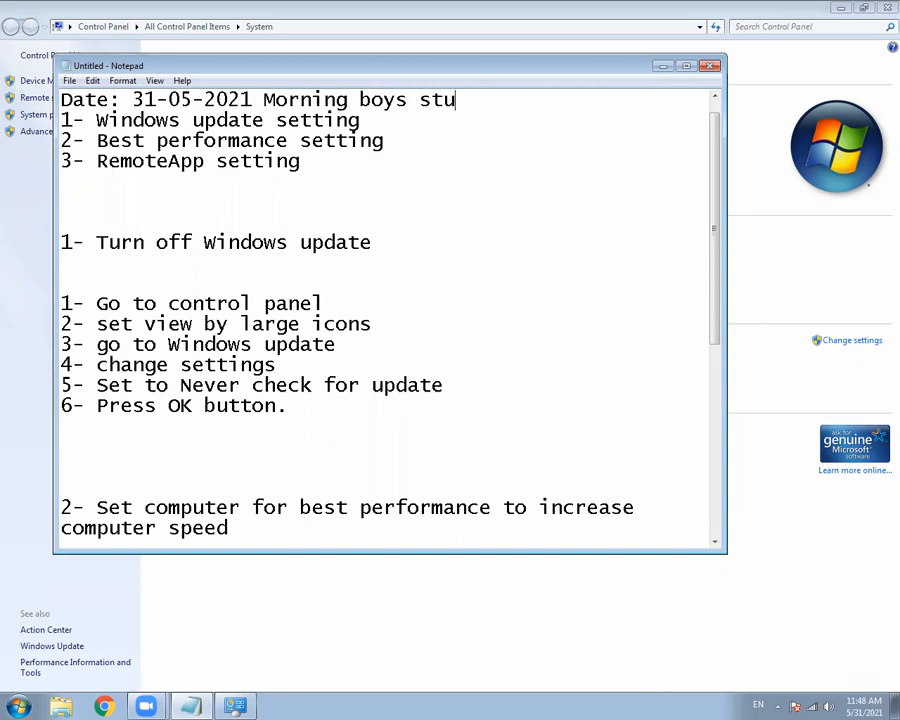
{"action": "type", "text": "dents:"}
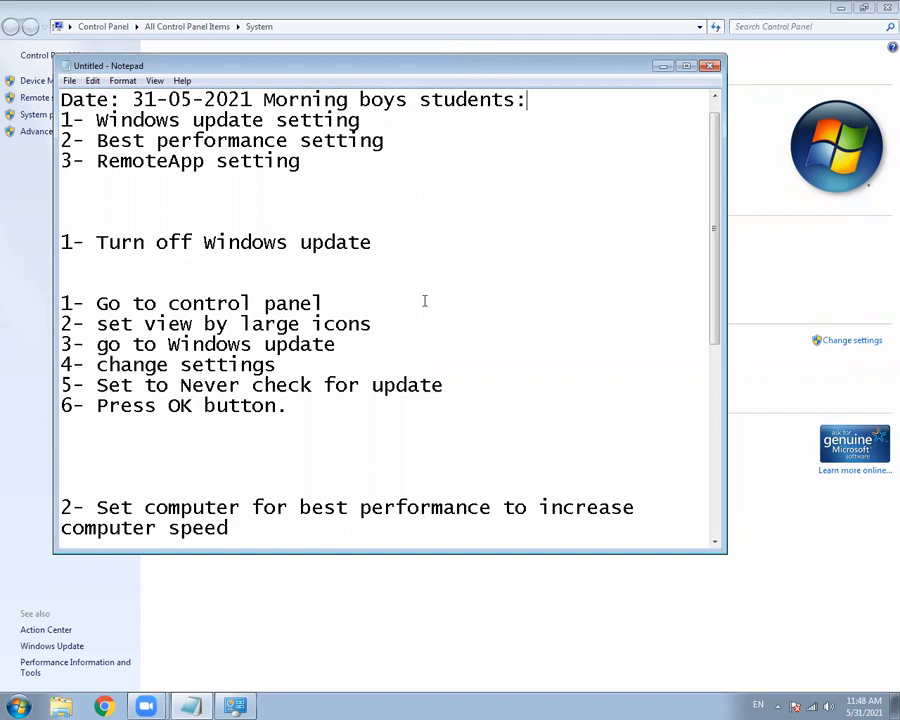
Step: Select all the text in the note and close the System window of the Control Panel
{"action": "key", "text": "ctrl+a"}
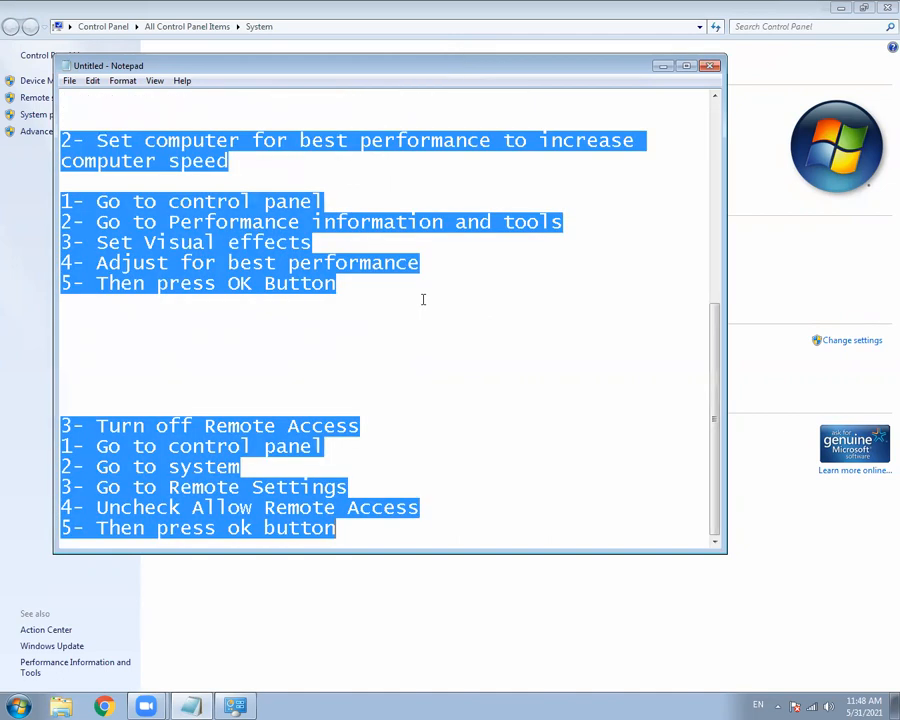
{"action": "left_click", "coordinate": [234, 706]}
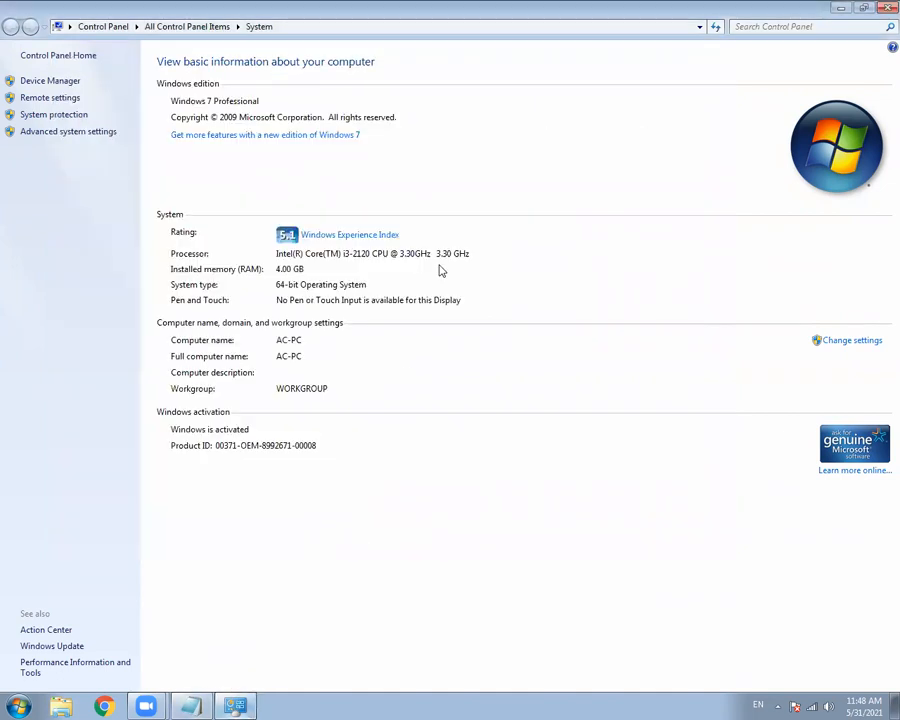
{"action": "left_click", "coordinate": [887, 7]}
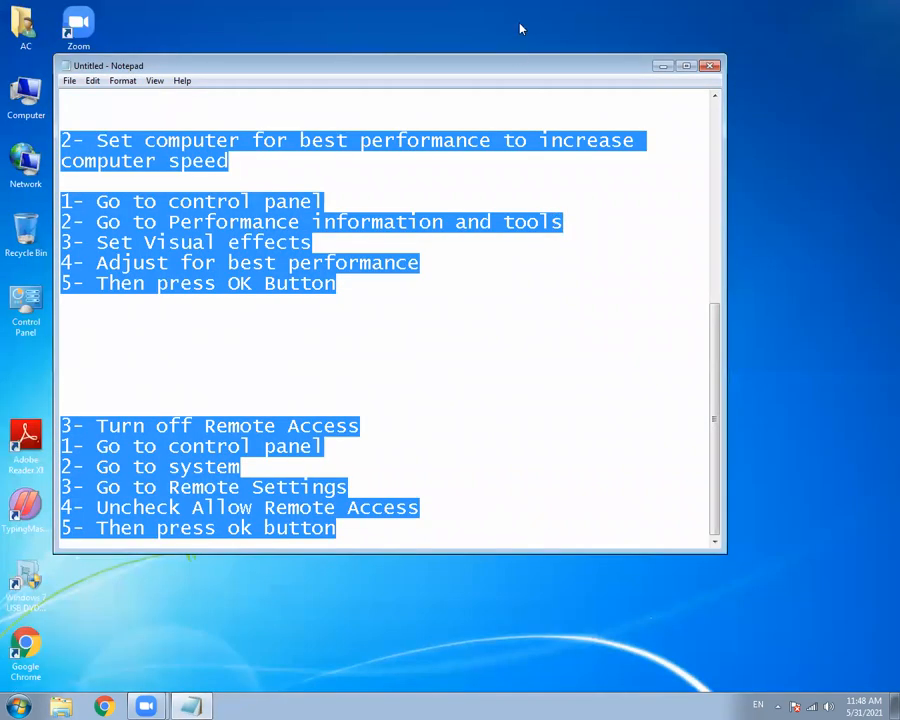